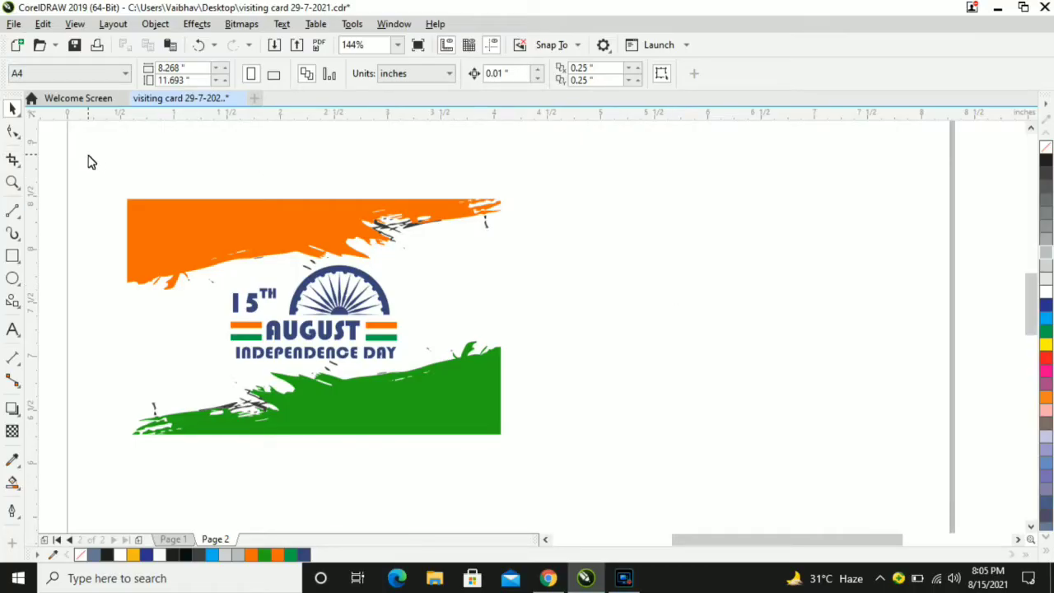
left_click_drag(87, 154, 607, 480)
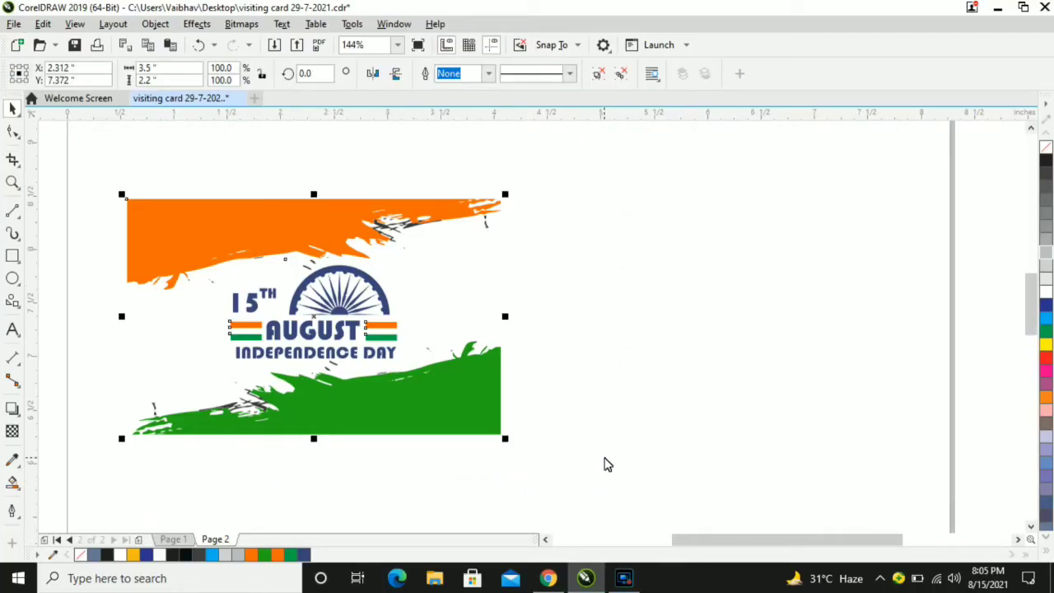
left_click(610, 397)
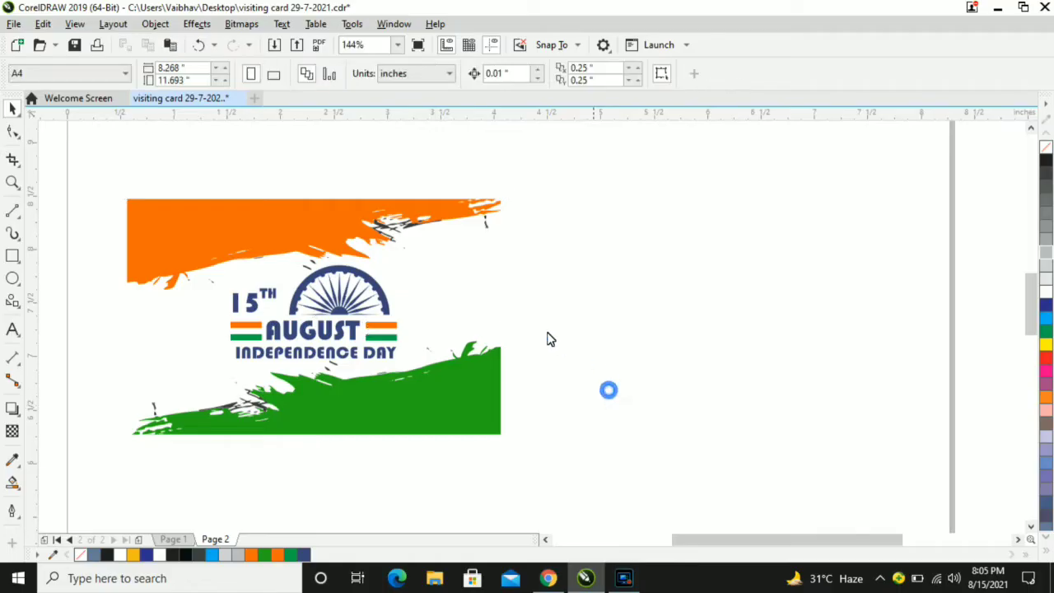
Step: Draw a rectangle sized 3.5 by 2.2 inches and place it beside the finished Independence Day card
left_click(12, 255)
left_click_drag(618, 306, 643, 324)
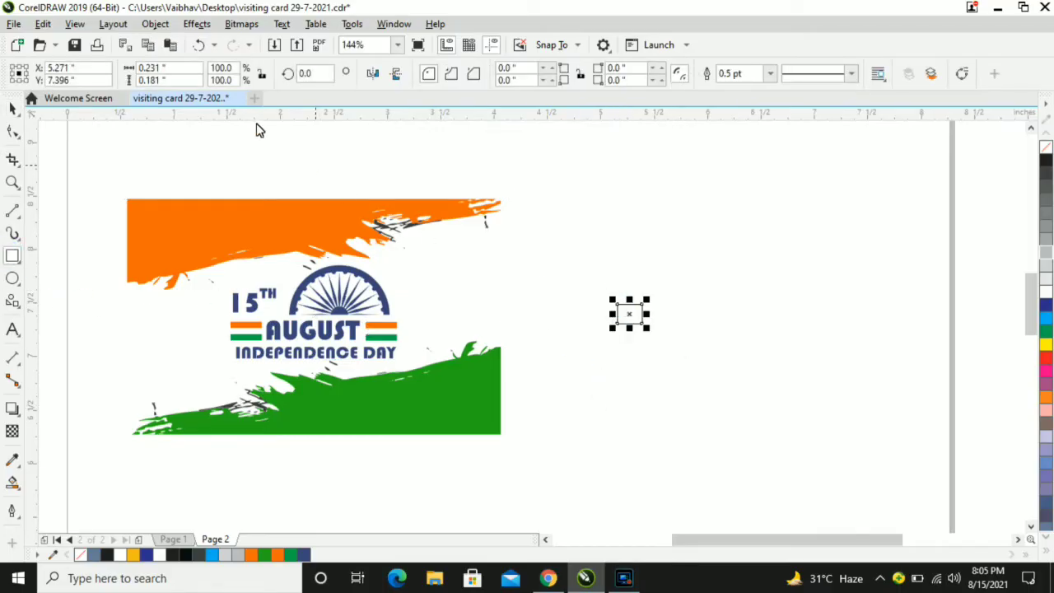
left_click(178, 69)
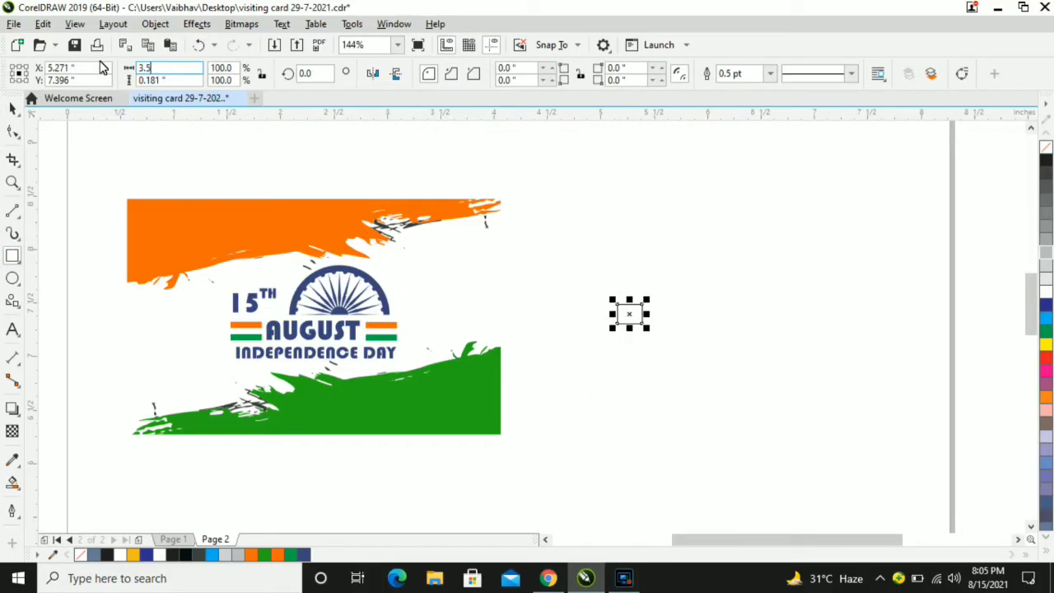
key("Tab")
key("Return")
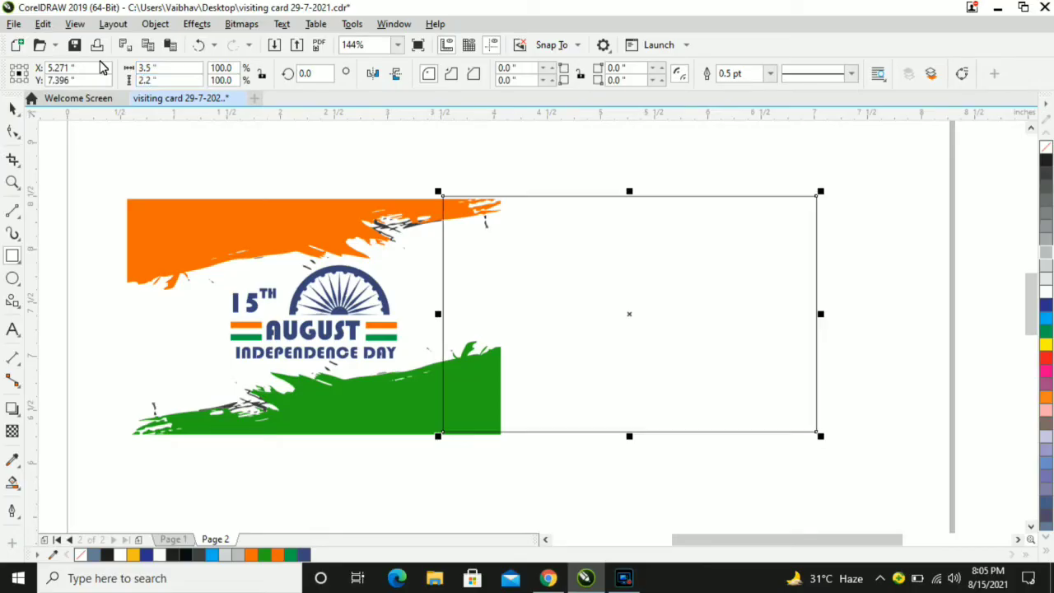
left_click_drag(629, 321, 732, 320)
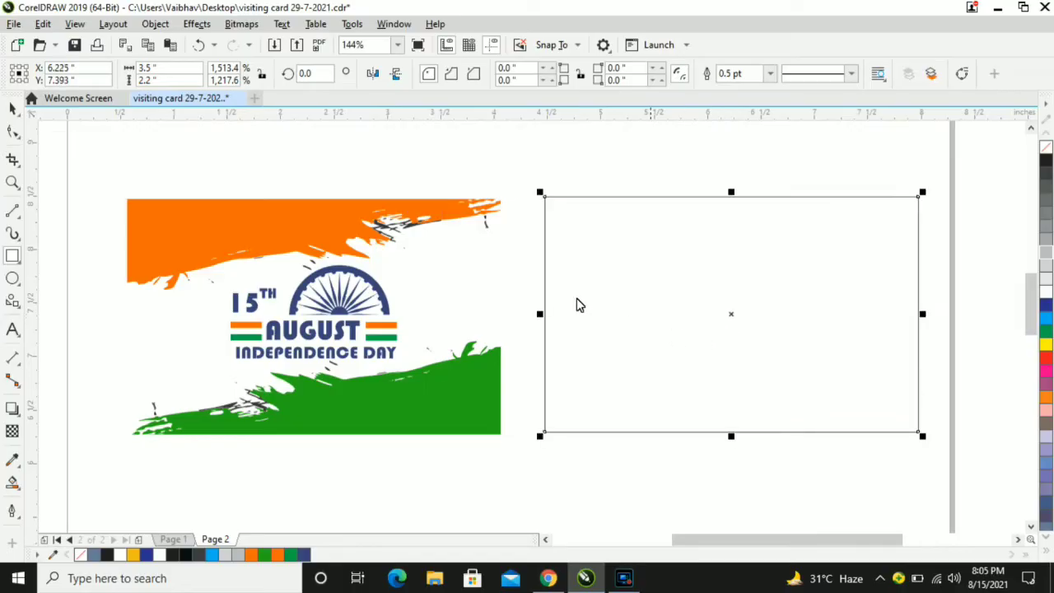
left_click(181, 128)
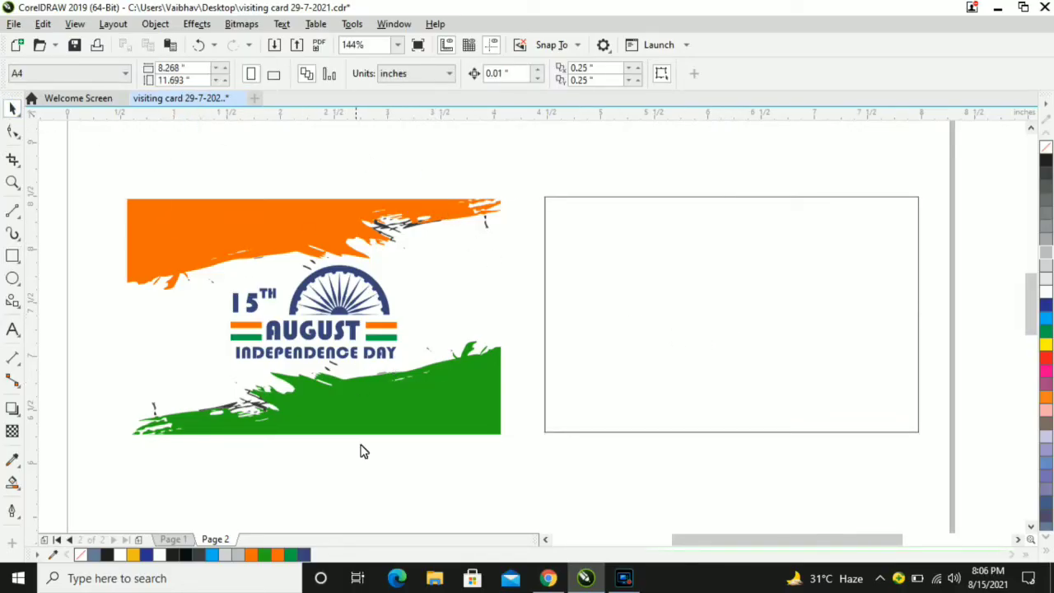
Step: Review the "vector splash black" and "indian flag chakra png" image searches in Chrome, then return to CorelDRAW
left_click(559, 578)
left_click(643, 11)
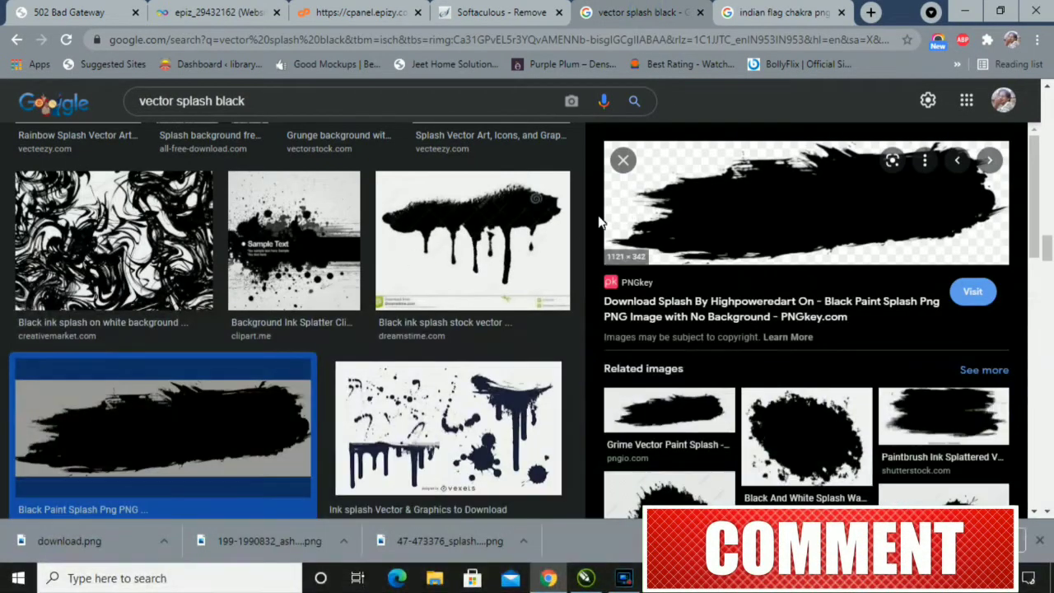
left_click(265, 105)
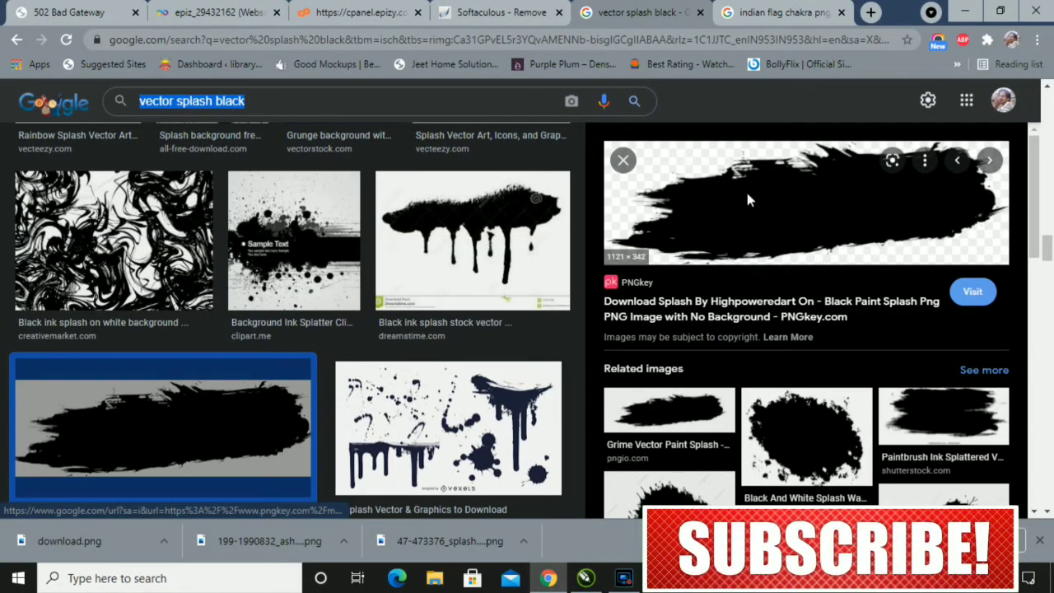
key("ctrl+Tab")
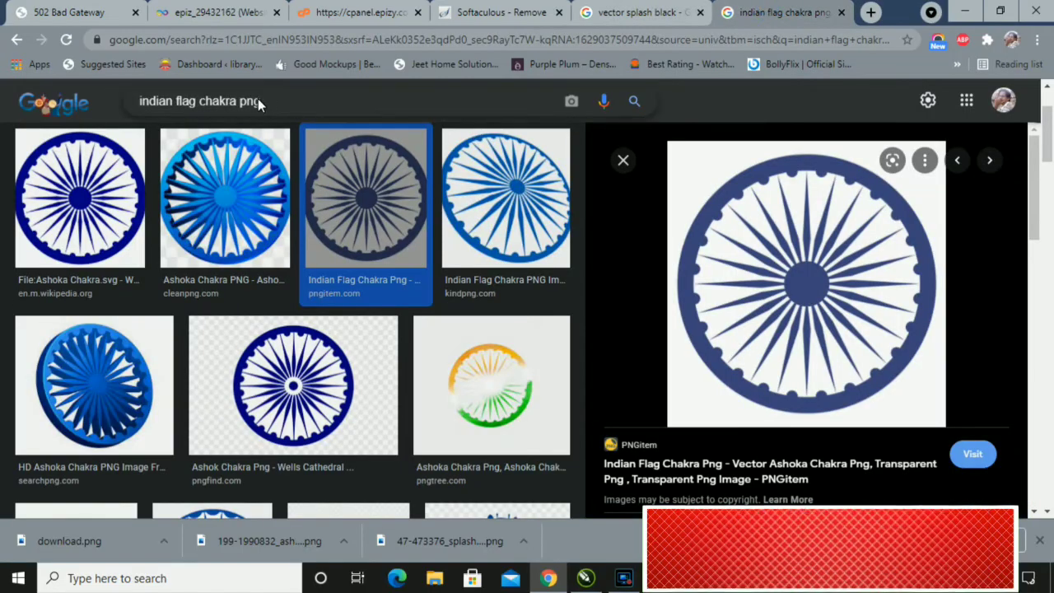
left_click_drag(259, 101, 203, 103)
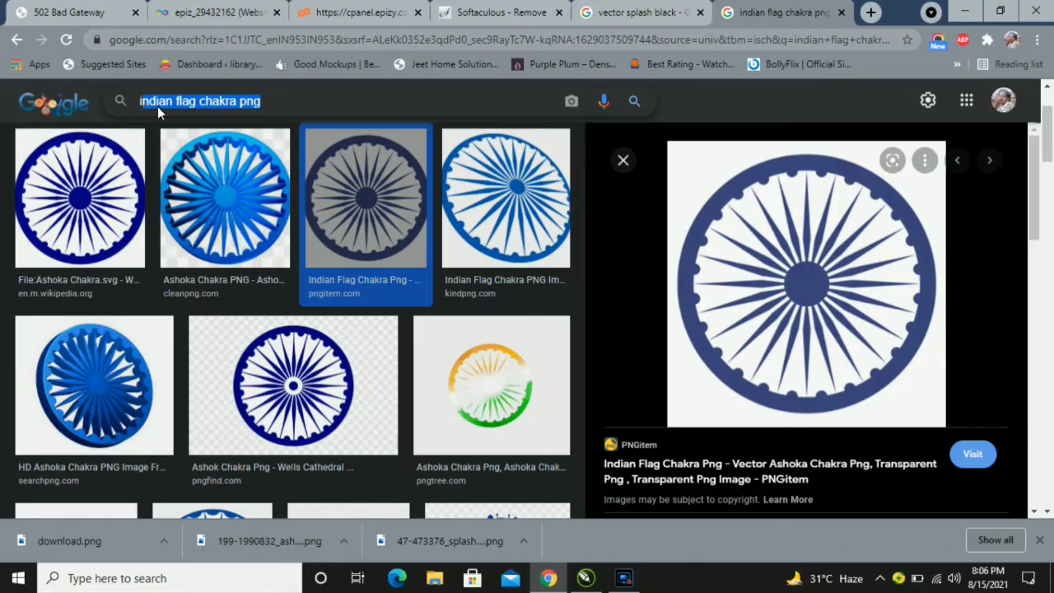
left_click(965, 11)
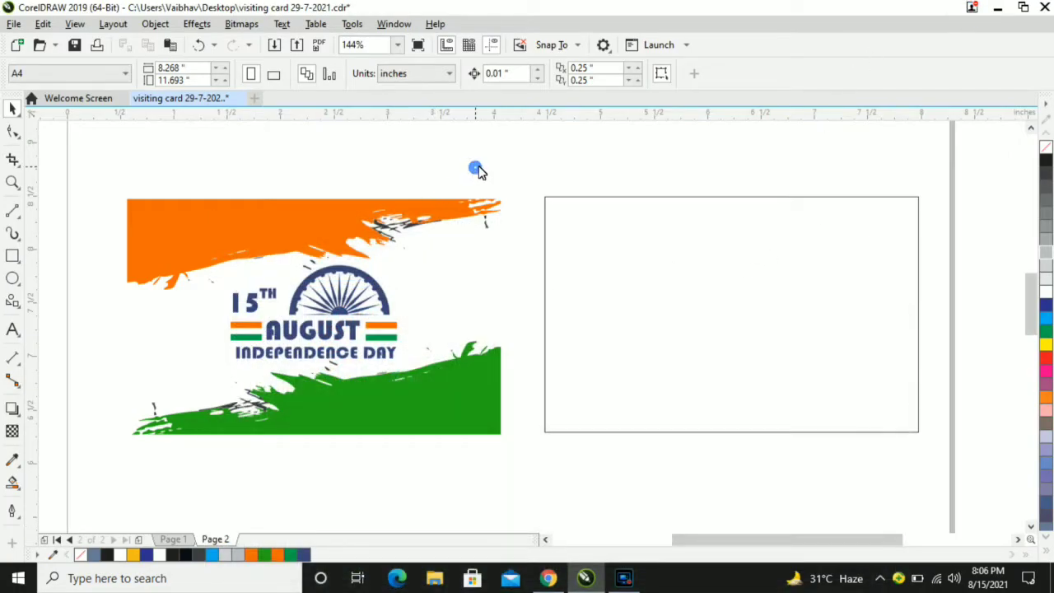
Step: Import the black paint splash PNG 47-473376_splash-by-highpoweredart-on-black-paint-splash-png from the Desktop onto the page
scroll(535, 270, "down", 3)
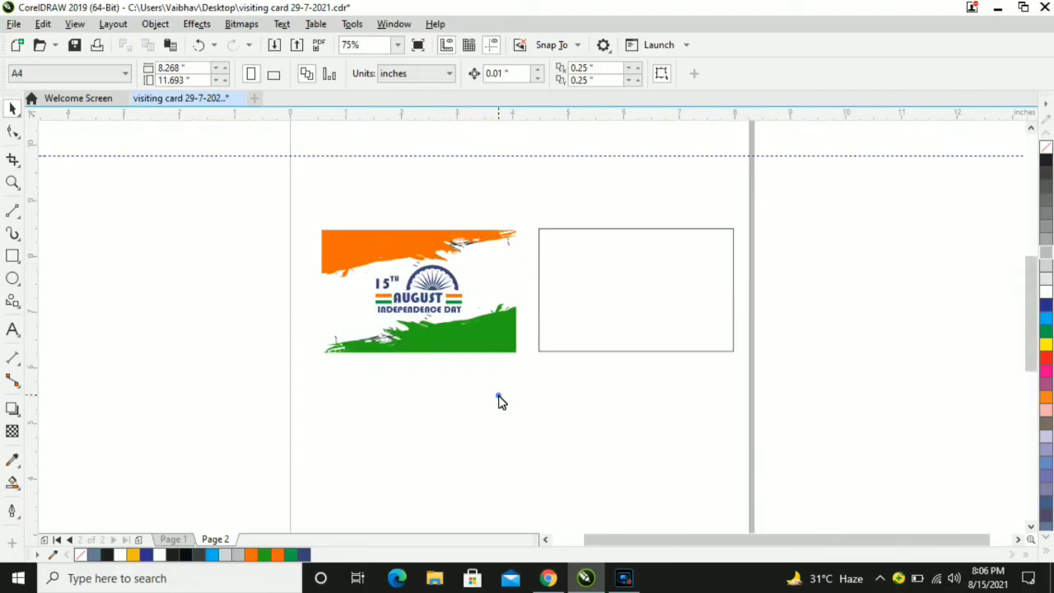
right_click(500, 401)
left_click(540, 310)
left_click(693, 218)
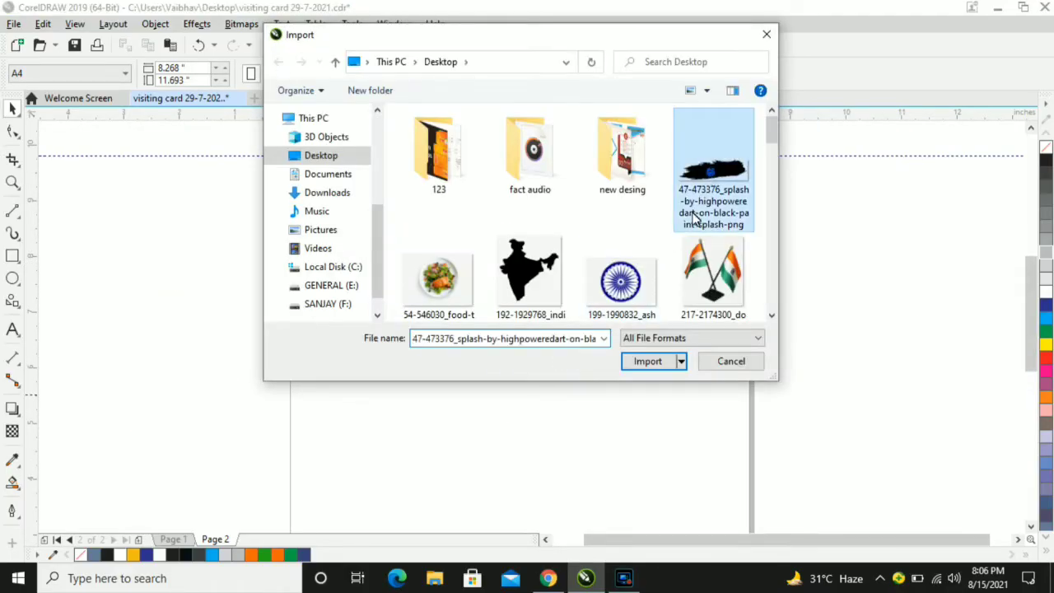
left_click(647, 360)
left_click(523, 381)
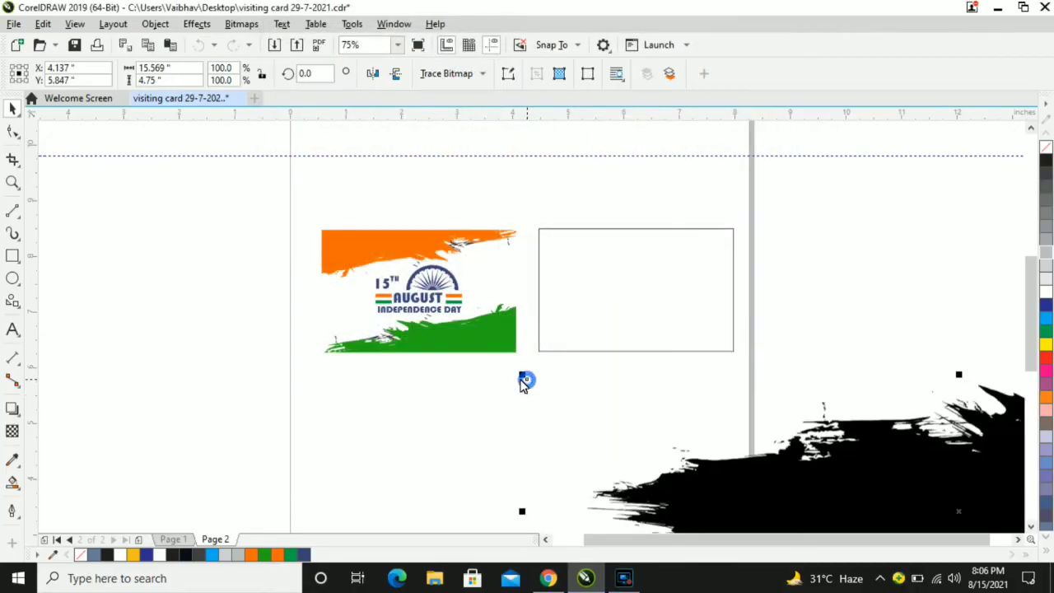
Step: Scale the splash image down to about 3.85 inches wide and place it below the two cards
left_click_drag(753, 494, 483, 318)
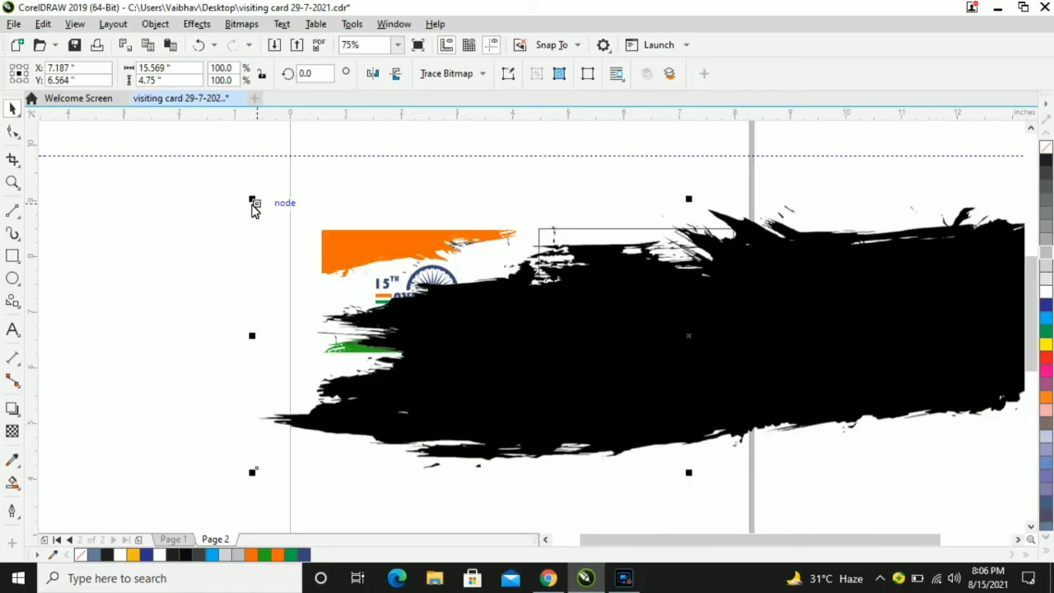
left_click_drag(252, 202, 577, 299)
left_click_drag(662, 381, 489, 461)
left_click(741, 495)
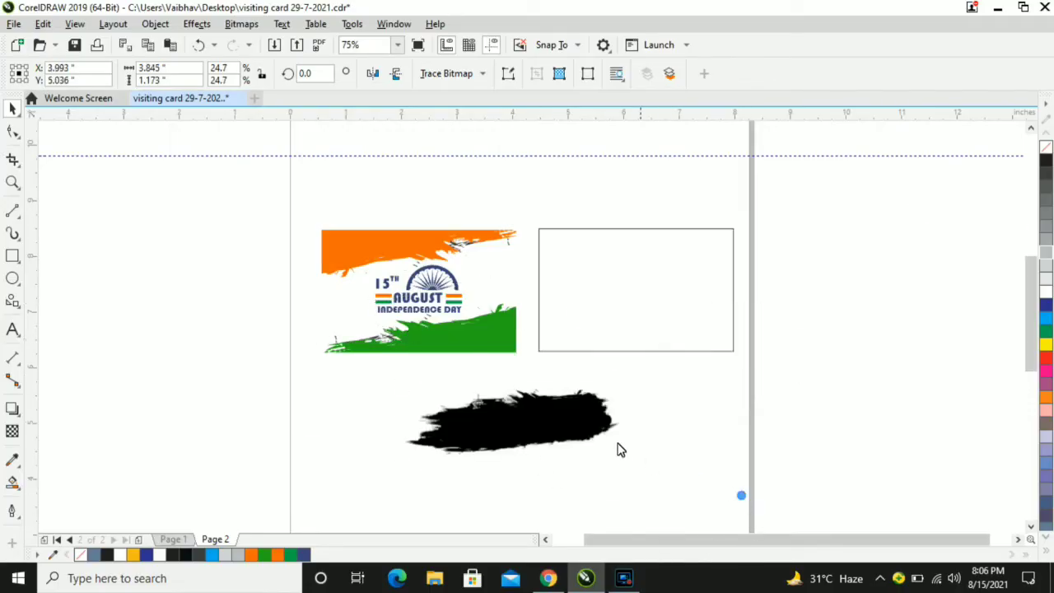
Step: Convert the splash bitmap to vector curves with an Outline Trace set to Low quality image
right_click(554, 420)
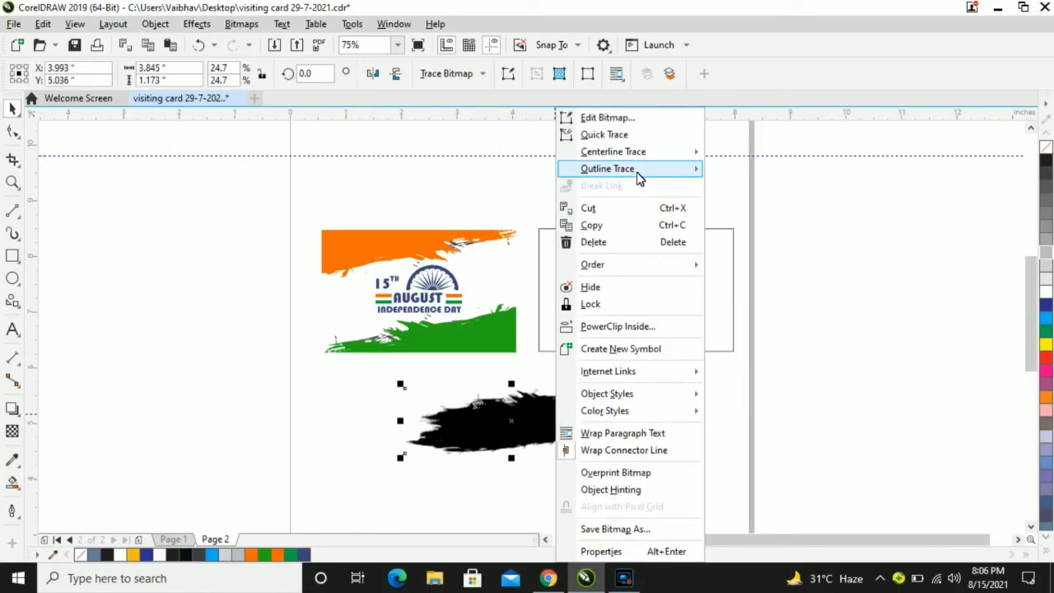
mouse_move(638, 174)
left_click(738, 244)
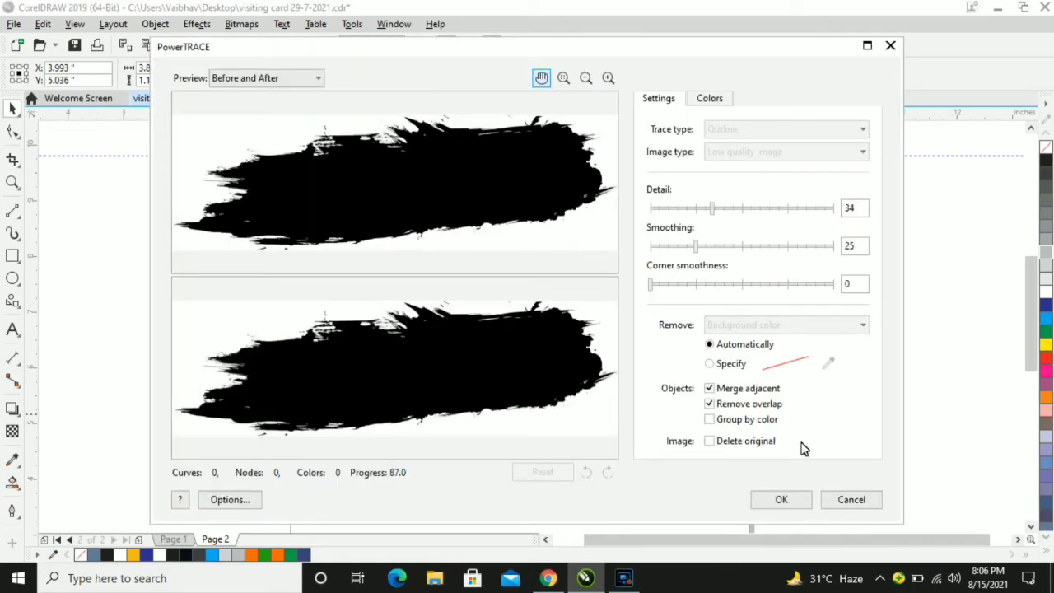
left_click(780, 499)
Step: Move the traced splash clear of the original bitmap and delete the bitmap
left_click_drag(544, 432, 750, 442)
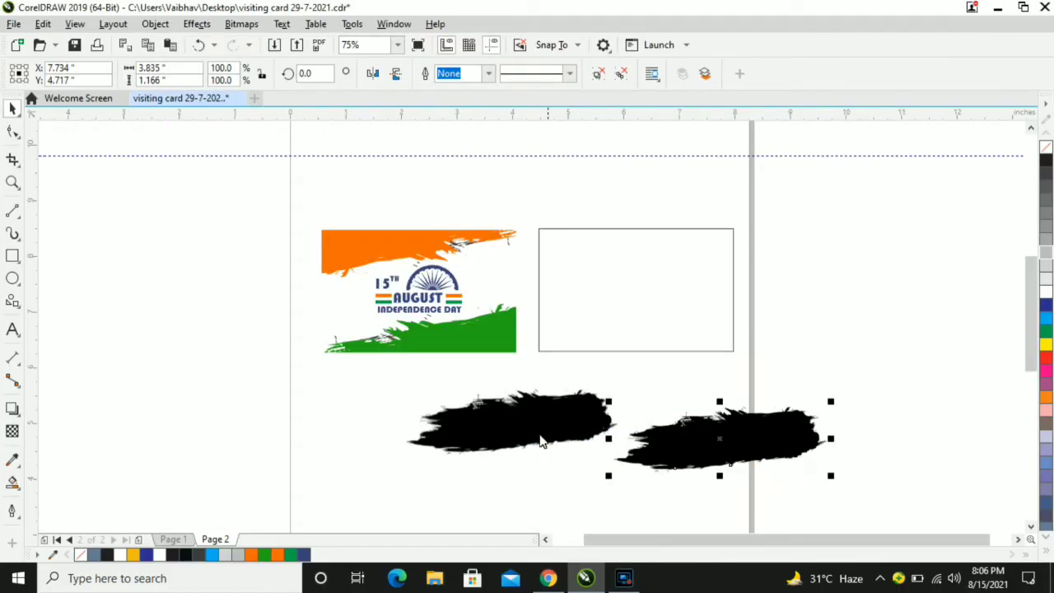
left_click(539, 436)
key("Delete")
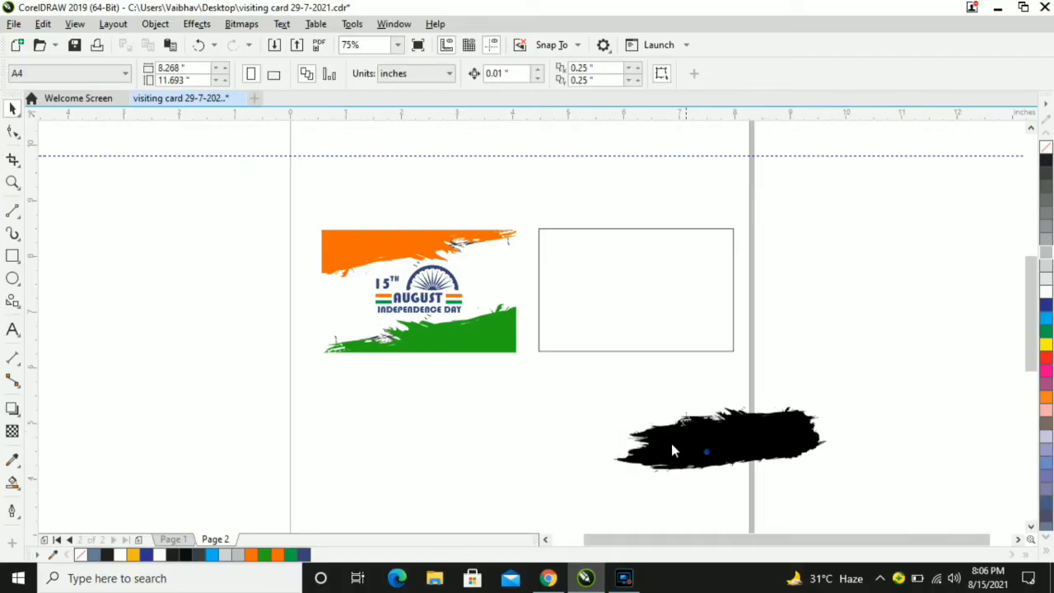
Step: Rotate the traced splash by about 8.1 degrees and move it over the empty rectangle's lower edge
mouse_move(670, 442)
left_mouse_down()
mouse_move(617, 429)
mouse_move(627, 419)
mouse_move(648, 434)
mouse_move(665, 431)
mouse_move(682, 376)
mouse_move(670, 423)
mouse_move(739, 352)
left_mouse_up()
left_click(716, 394)
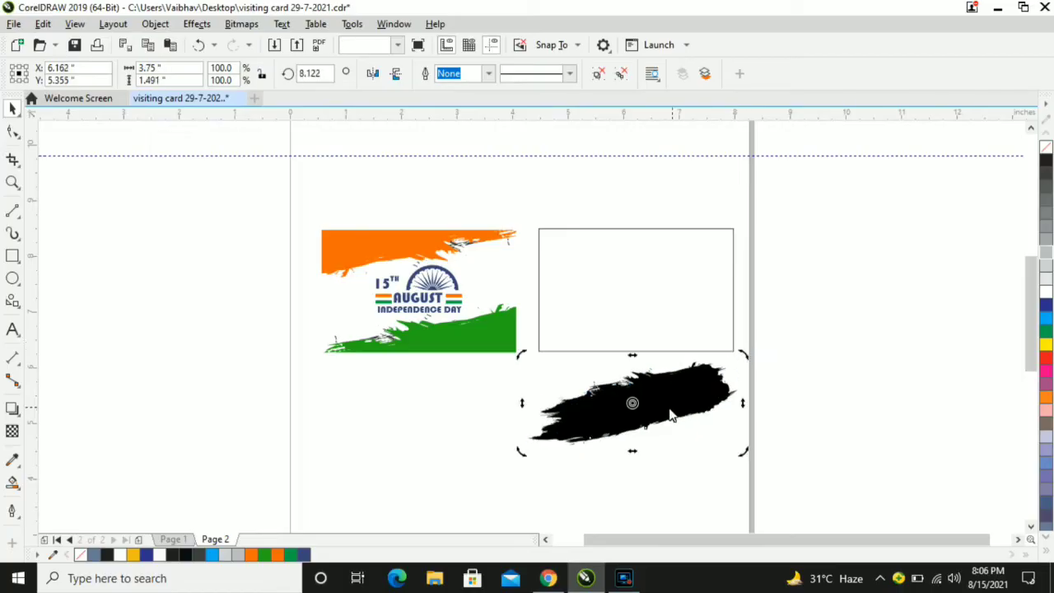
left_click(667, 411)
left_click_drag(669, 415, 657, 352)
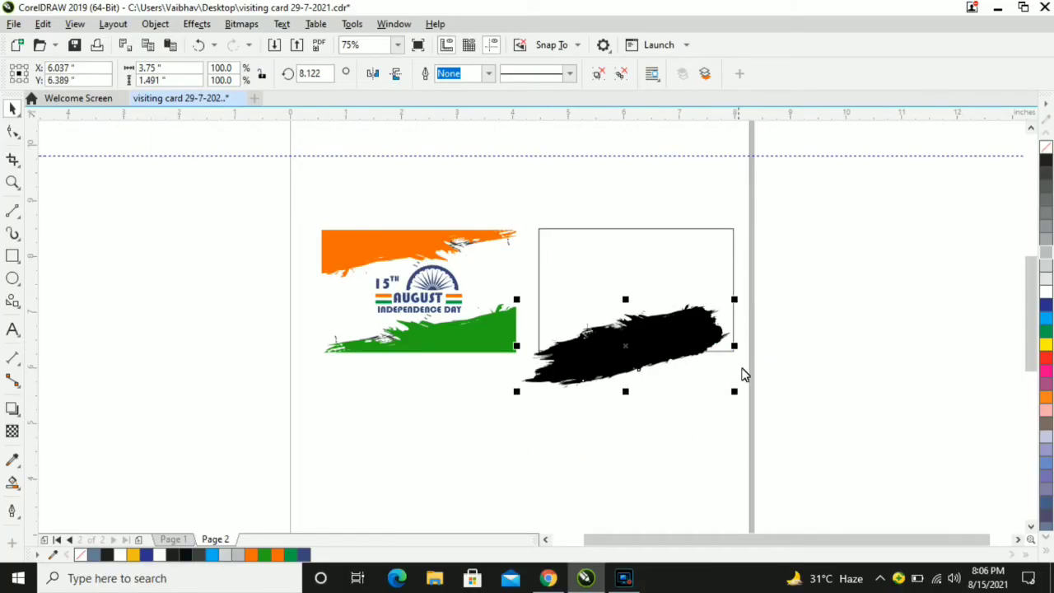
Step: Enlarge the splash to about 4.61 inches wide and position it so it spans the rectangle's lower edge
mouse_move(732, 393)
left_mouse_down()
mouse_move(795, 416)
mouse_move(773, 409)
left_mouse_up()
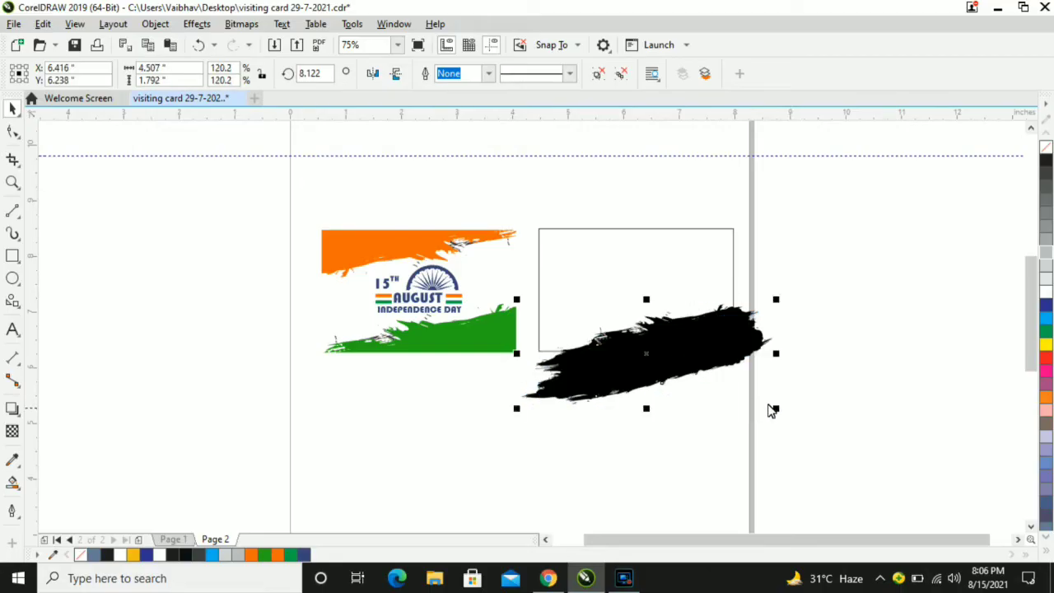
left_click_drag(688, 377, 671, 376)
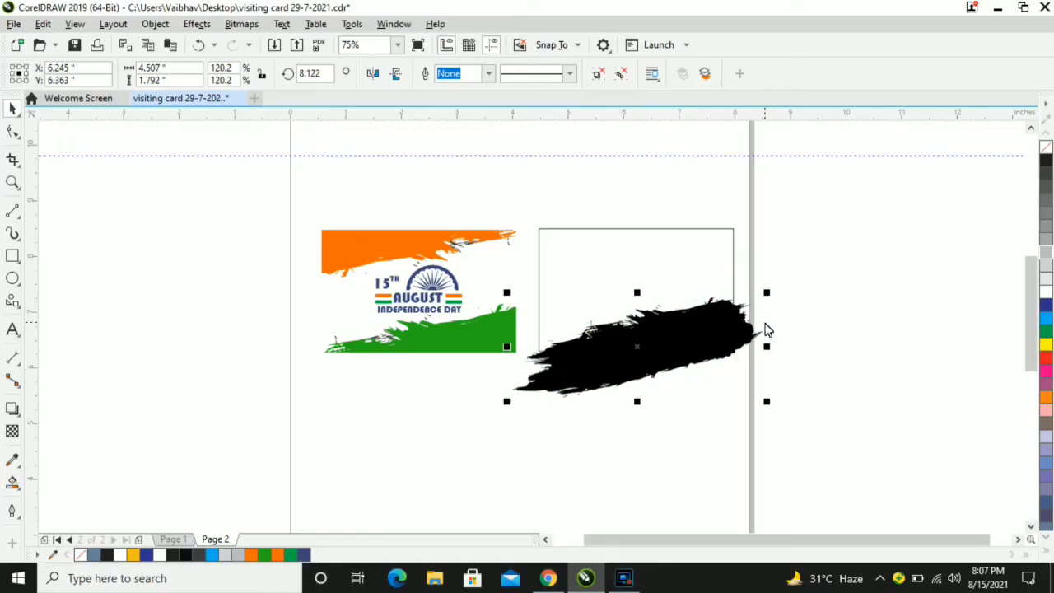
left_click_drag(773, 410, 778, 412)
mouse_move(656, 360)
left_mouse_down()
mouse_move(650, 350)
mouse_move(661, 345)
left_mouse_up()
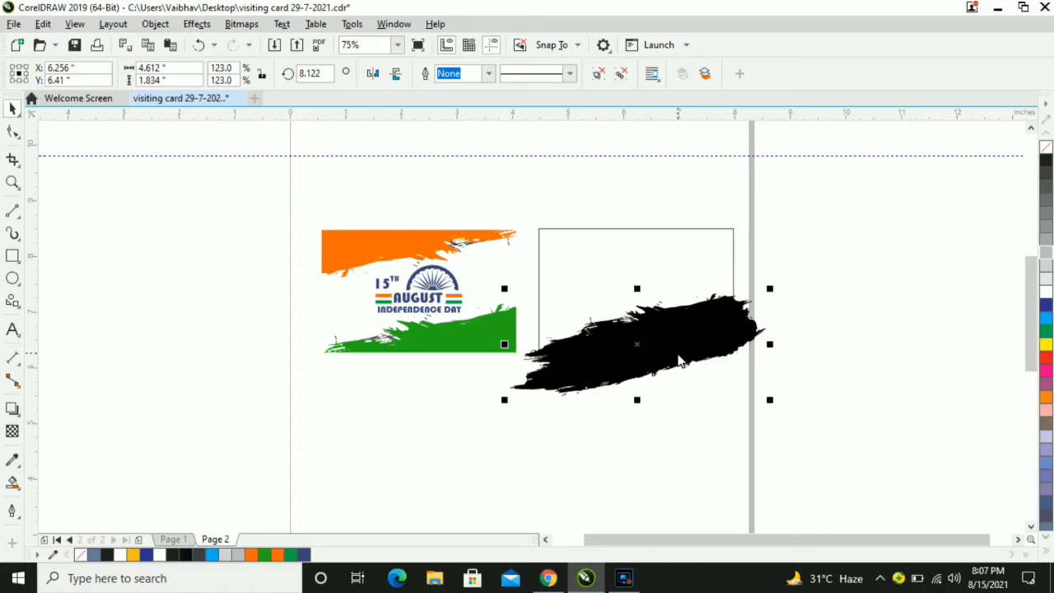
Step: Duplicate the splash onto the rectangle's upper edge and mirror the copy vertically and horizontally
left_click_drag(678, 359, 656, 252)
right_click(656, 252)
left_click(396, 74)
left_click(372, 73)
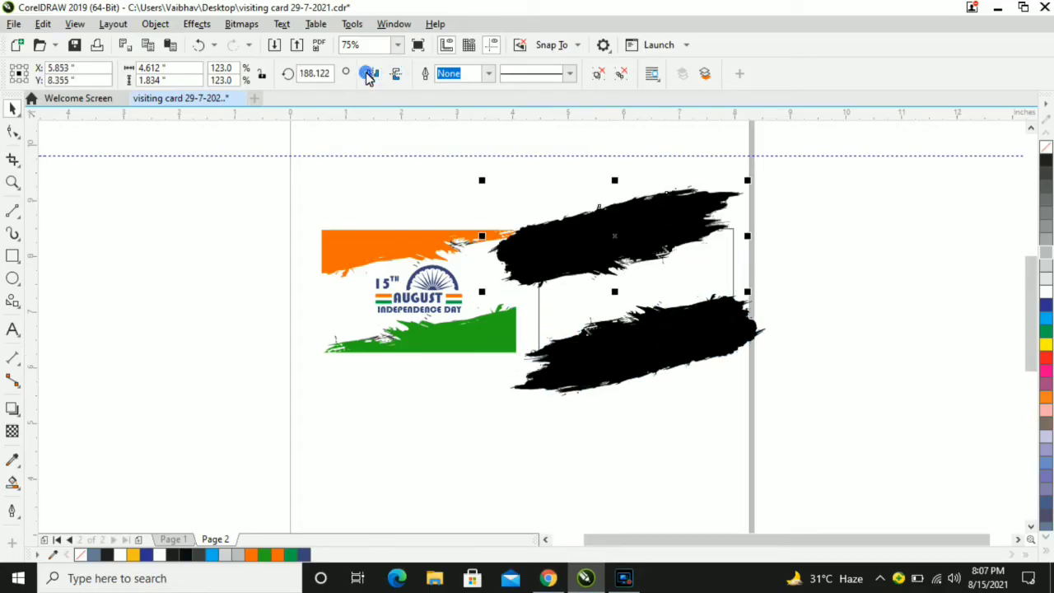
Step: Scale the upper splash down to about 4.36 inches wide and centre it across the rectangle's upper edge
left_click_drag(636, 233, 655, 235)
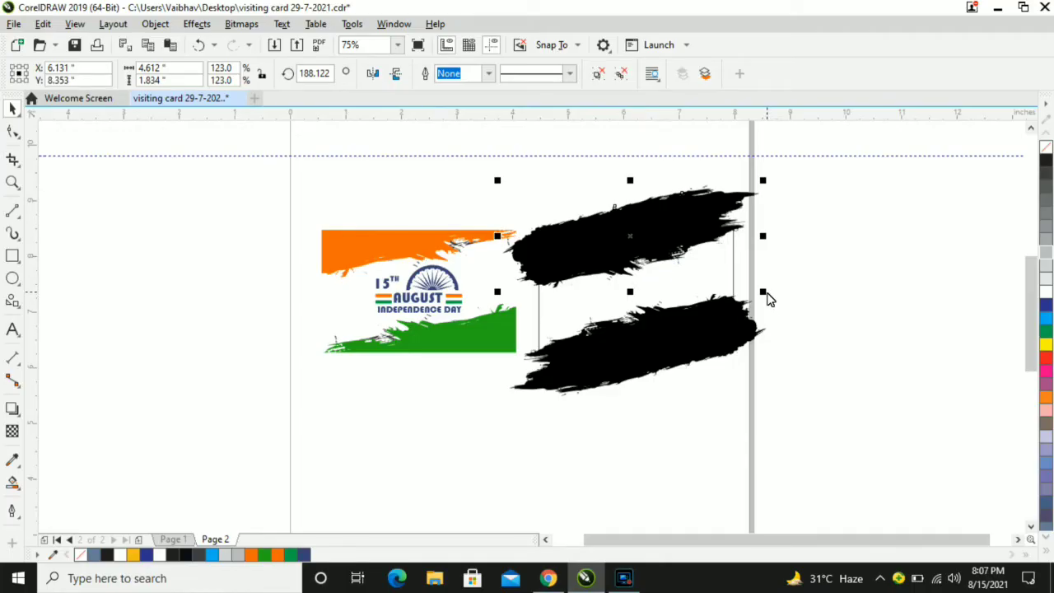
left_click_drag(766, 291, 731, 278)
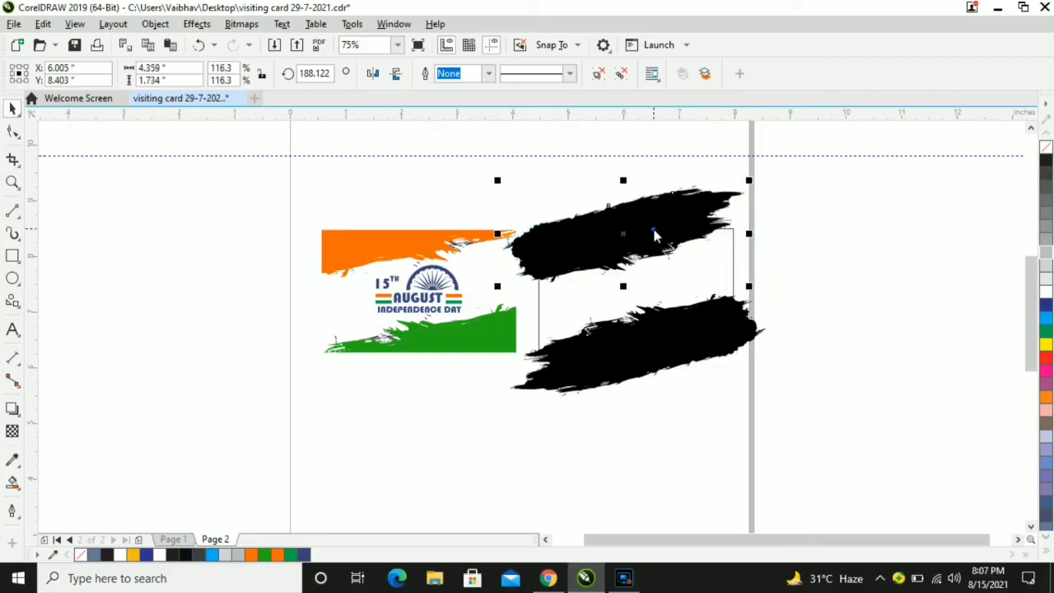
left_click_drag(653, 228, 664, 228)
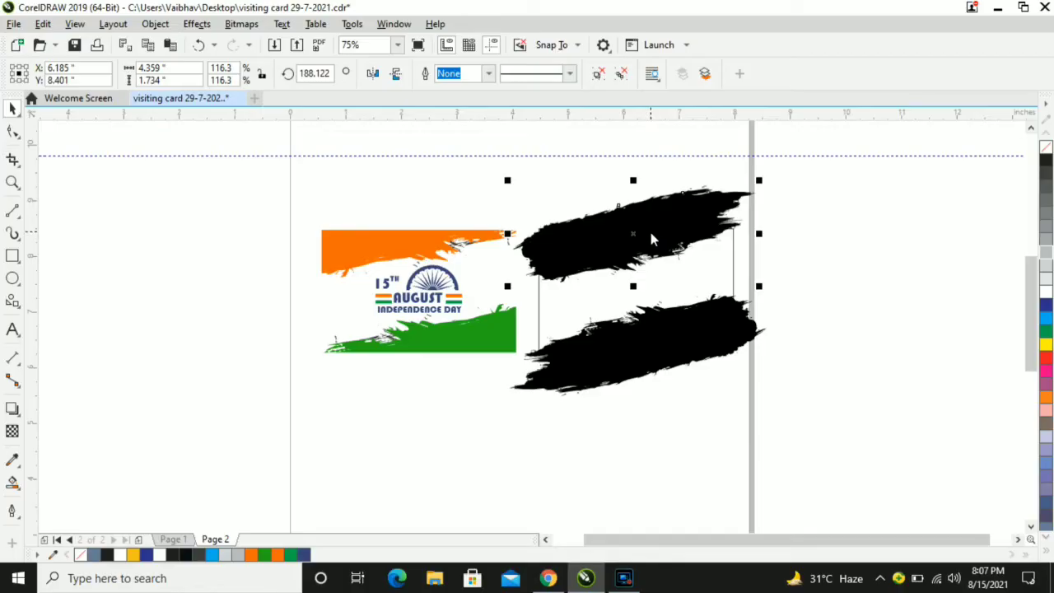
Step: Reduce the lower splash to about 4.5 inches wide and shift it slightly down and left
left_click(682, 331)
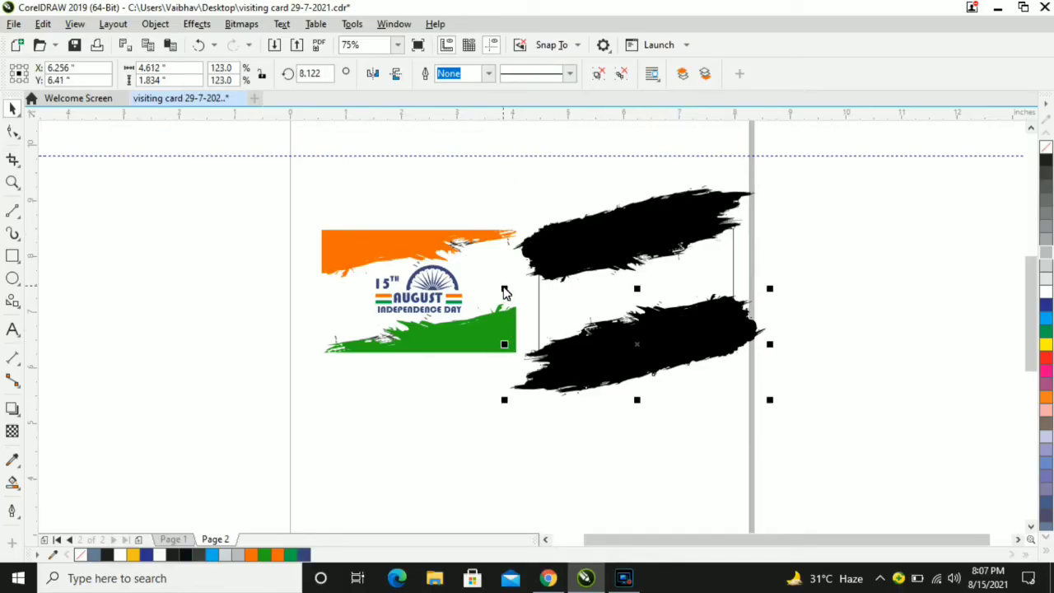
left_click_drag(506, 293, 511, 293)
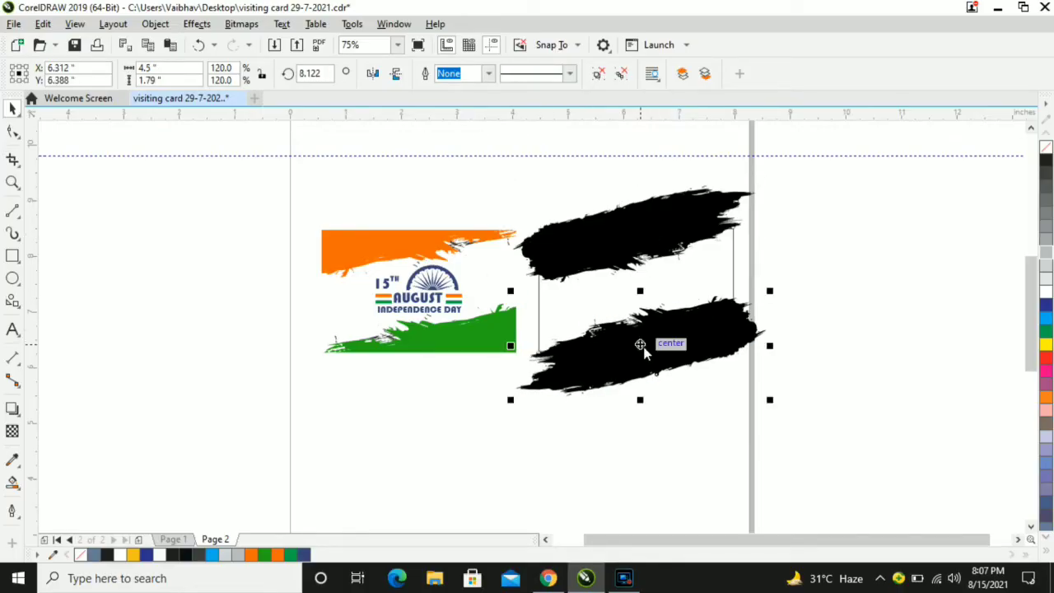
mouse_move(642, 346)
left_mouse_down()
mouse_move(655, 358)
mouse_move(640, 348)
left_mouse_up()
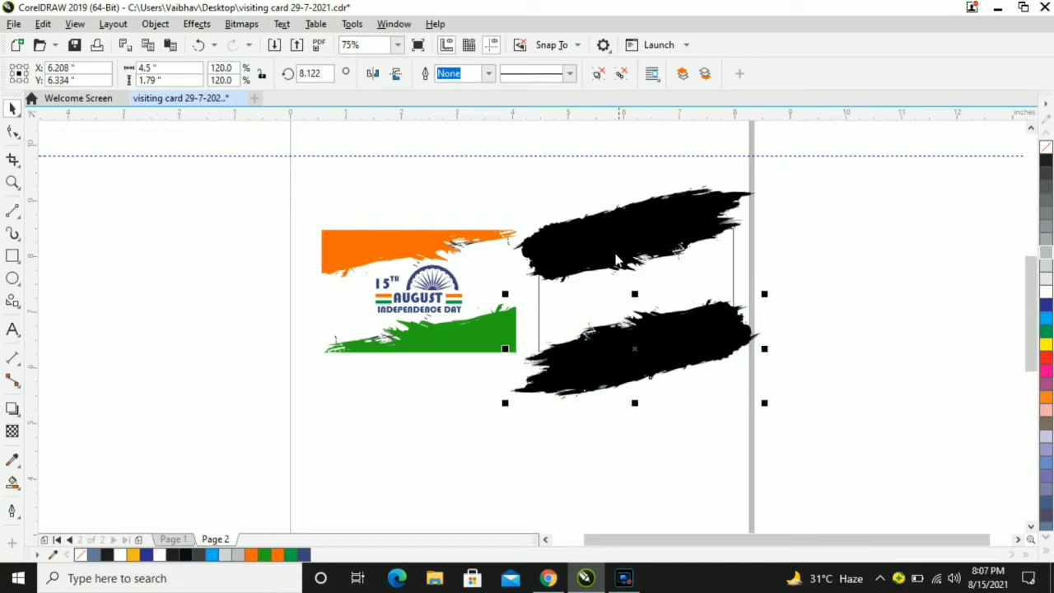
Step: Shift the upper splash slightly up and stretch both its ends outward to about 4.64 inches wide
mouse_move(615, 260)
left_mouse_down()
mouse_move(596, 230)
mouse_move(617, 234)
left_mouse_up()
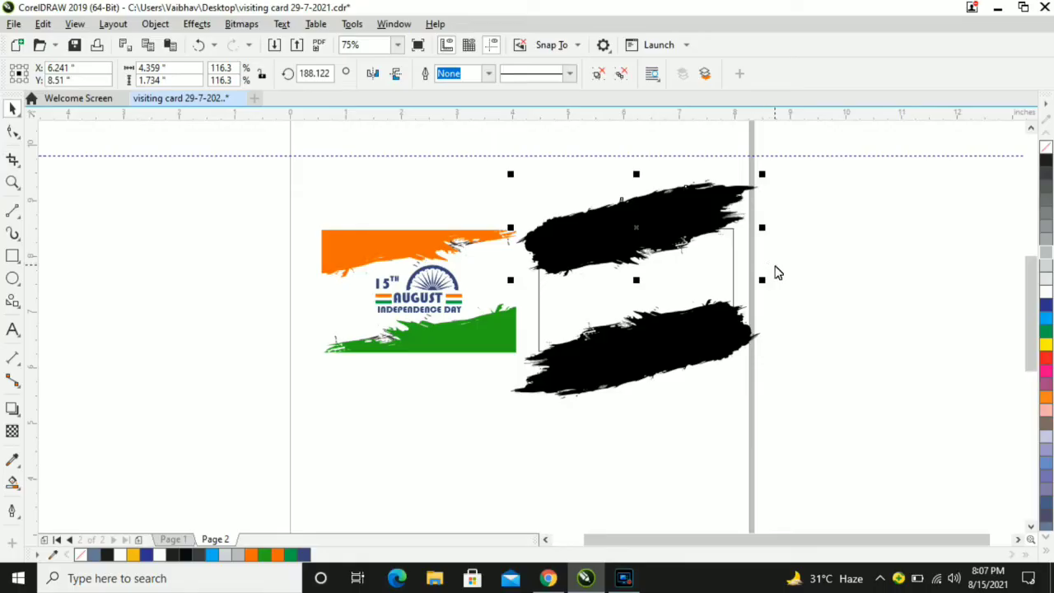
left_click_drag(763, 233, 772, 234)
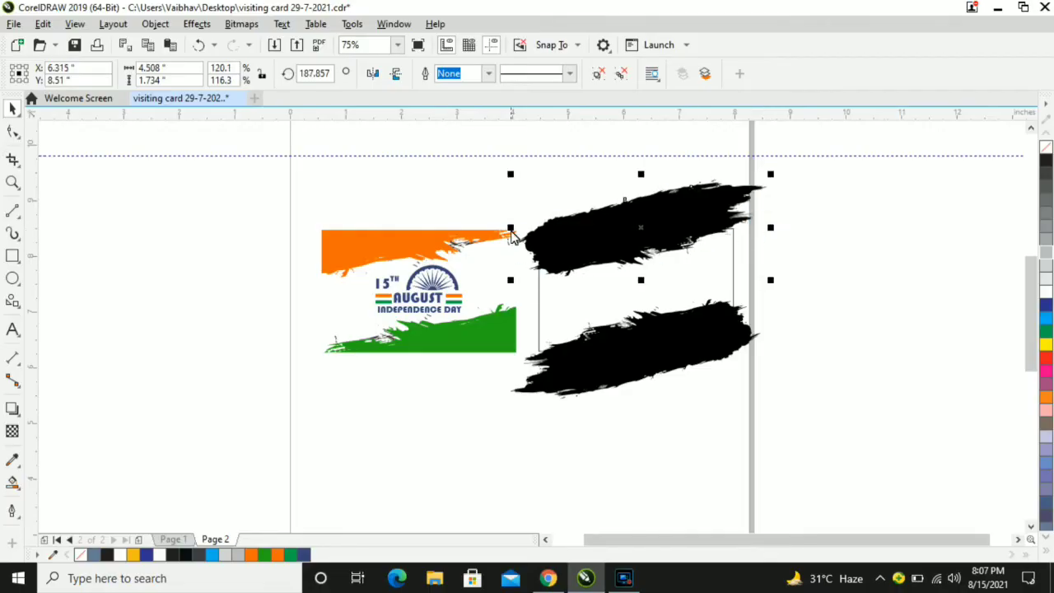
left_click_drag(510, 229, 501, 229)
Step: Move the lower splash slightly down and stretch its left end outward to about 4.88 inches wide
left_click(628, 343)
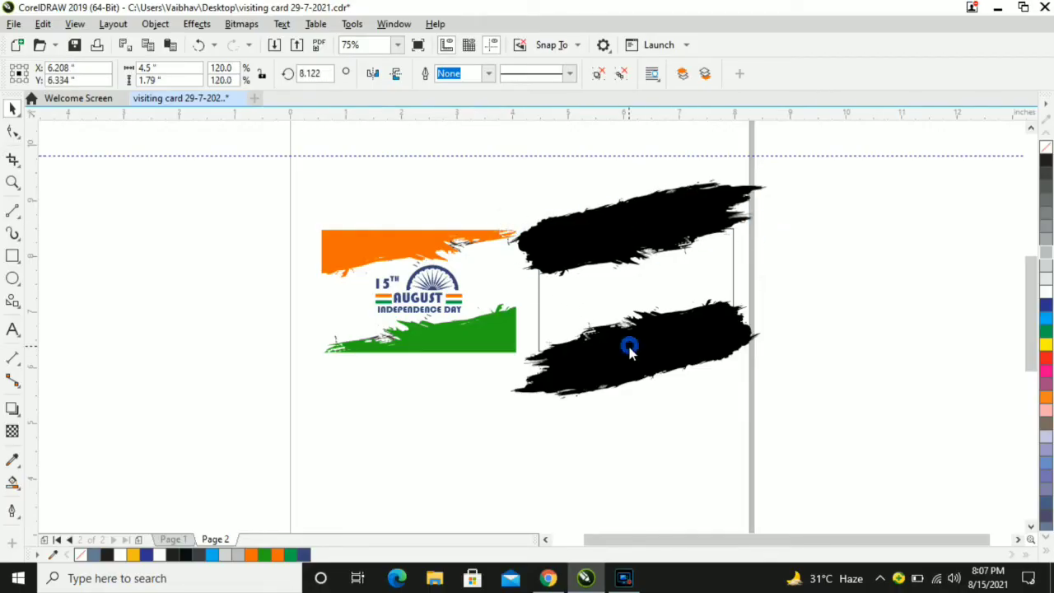
mouse_move(670, 335)
left_mouse_down()
mouse_move(676, 381)
mouse_move(672, 351)
left_mouse_up()
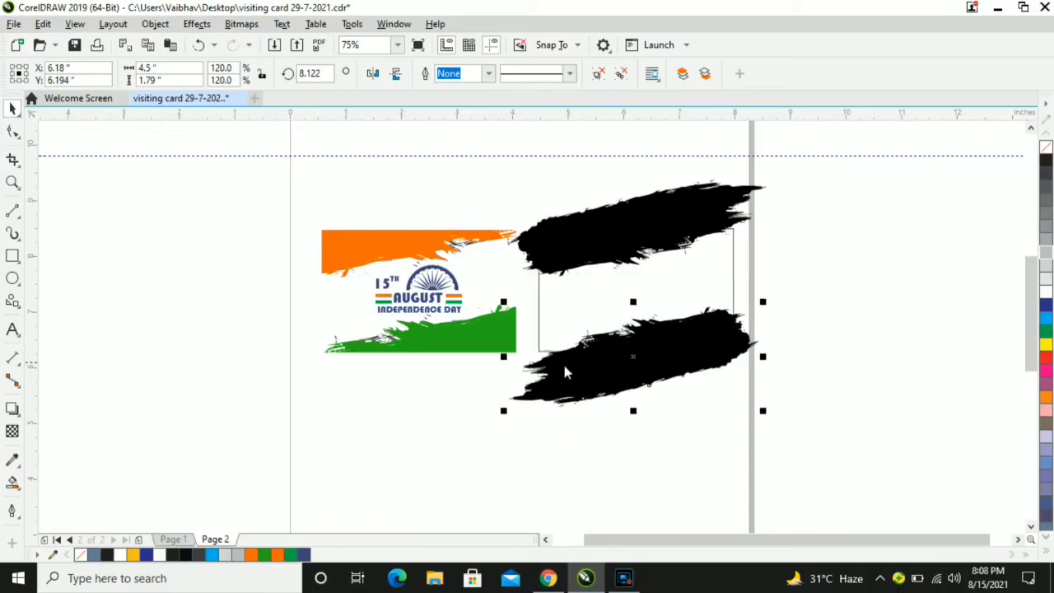
left_click_drag(505, 362, 485, 365)
left_click(658, 446)
left_click(647, 345)
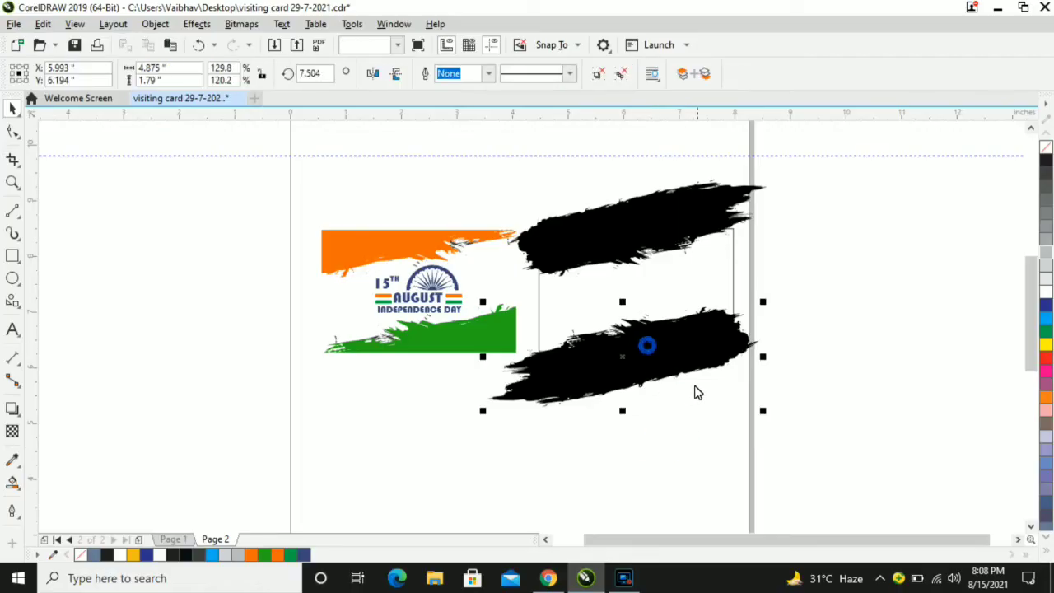
Step: Fill the upper splash with the orange sampled from the reference card's upper band
left_click(650, 433)
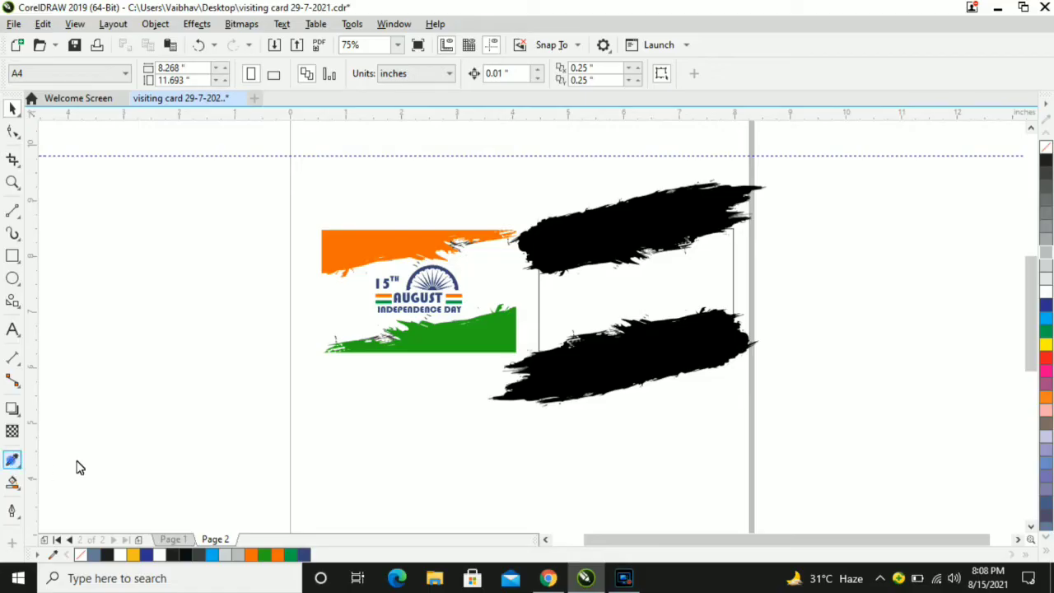
left_click(346, 242)
left_click(638, 245)
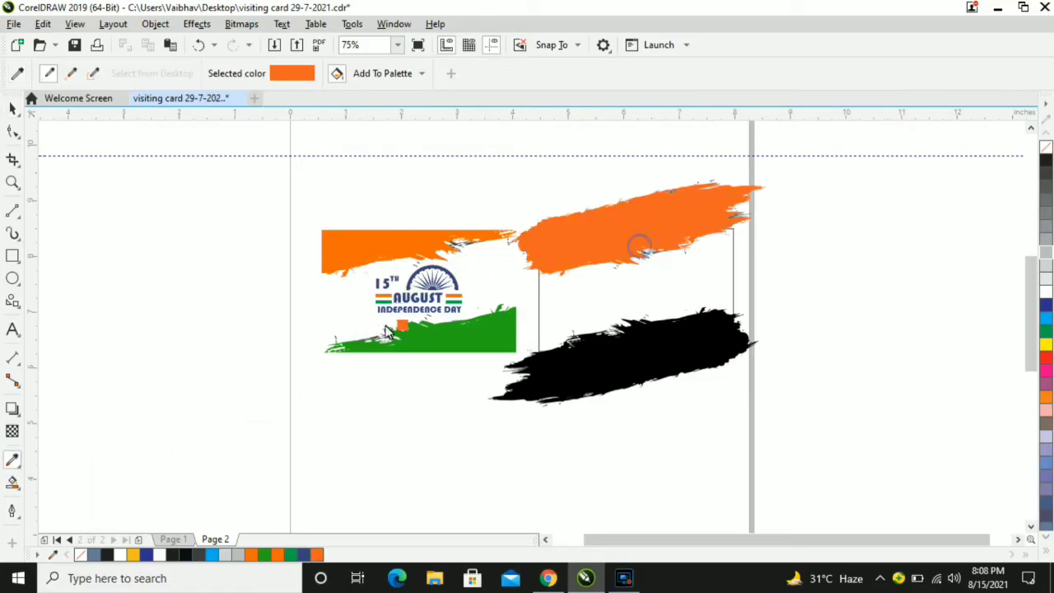
Step: Fill the lower splash with the green sampled from the reference card's lower band
left_click(11, 432)
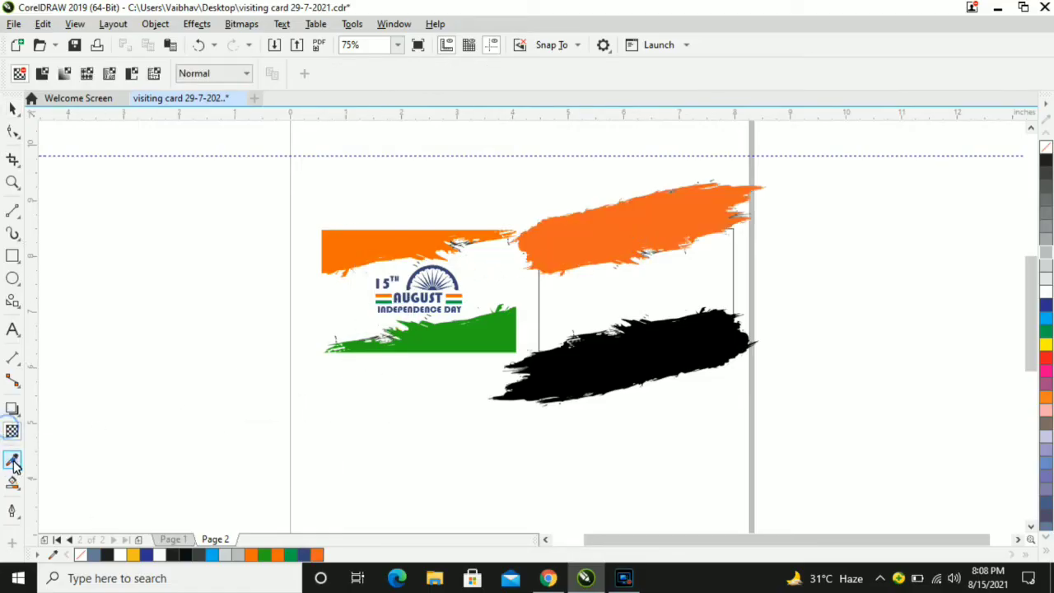
left_click(11, 461)
left_click(441, 351)
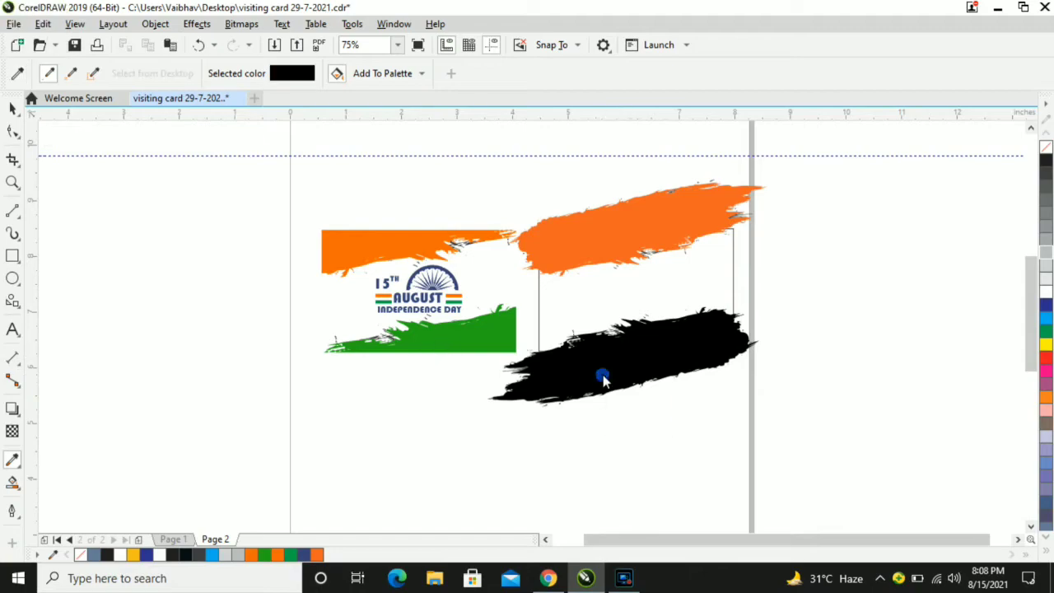
left_click(604, 379)
left_click(12, 431)
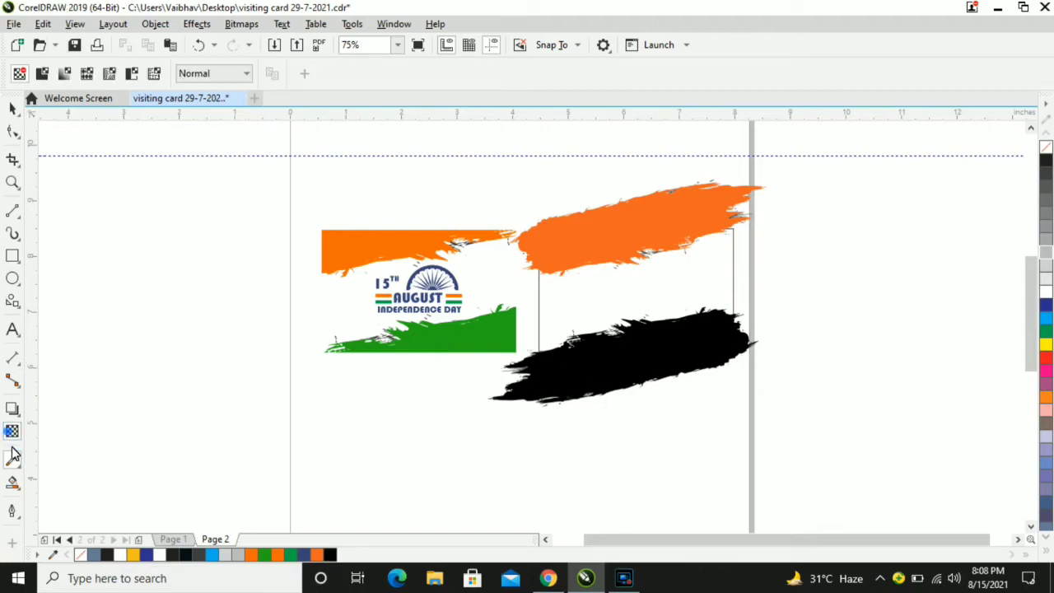
left_click(11, 459)
left_click(477, 336)
left_click(582, 370)
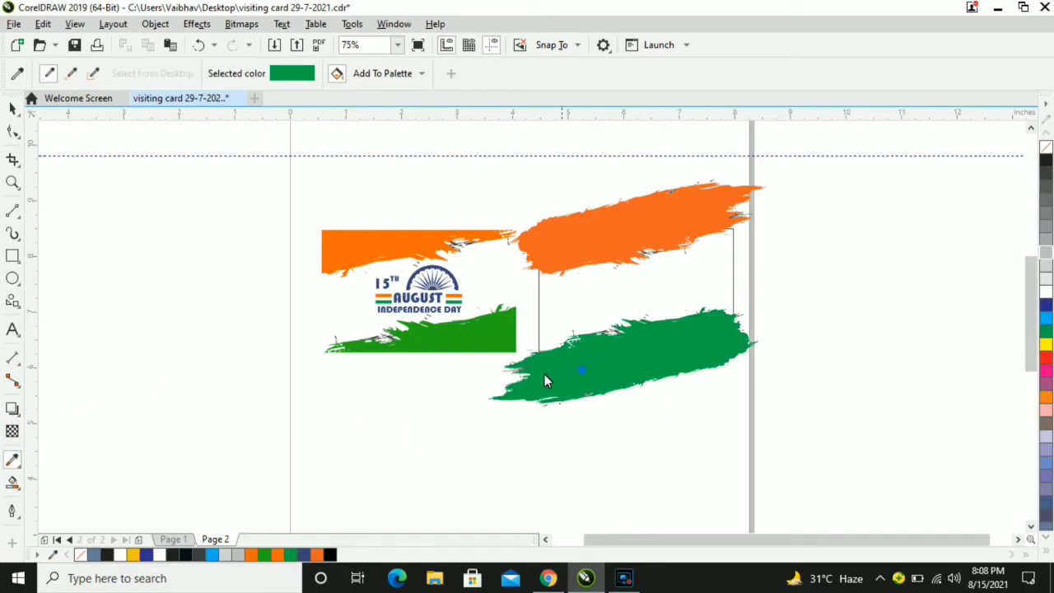
left_click(13, 107)
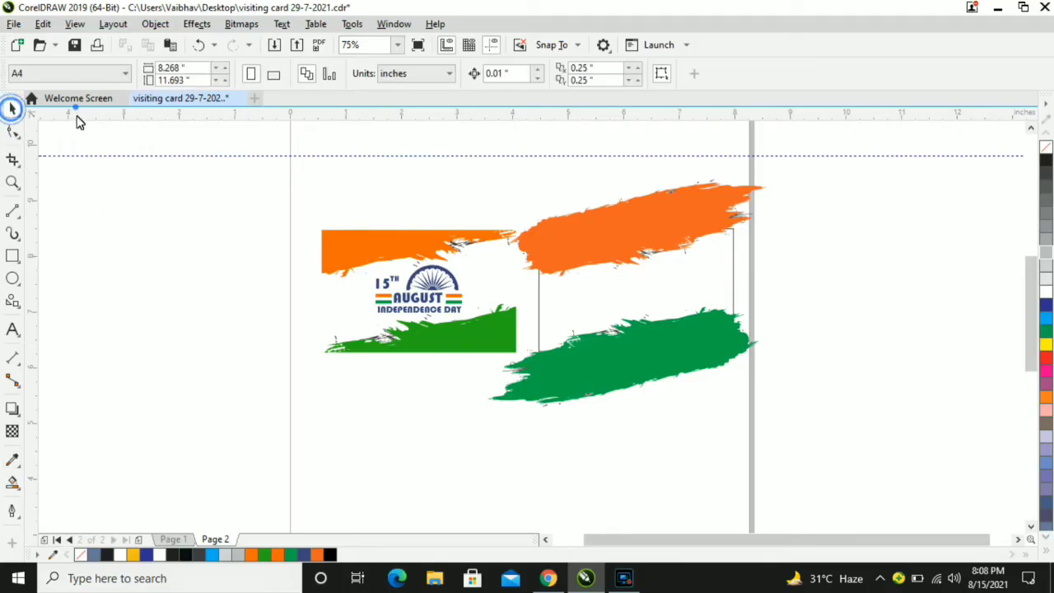
Step: Try clipping both coloured splashes into the card rectangle with PowerClip
left_click(101, 142)
left_click(620, 223)
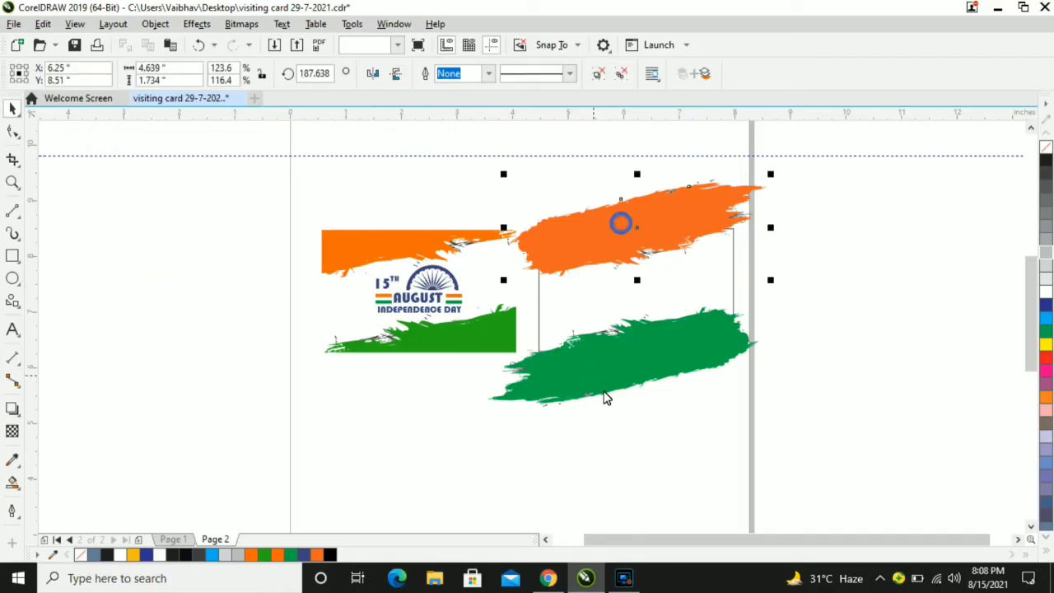
left_click(623, 356, "shift")
right_click(623, 356)
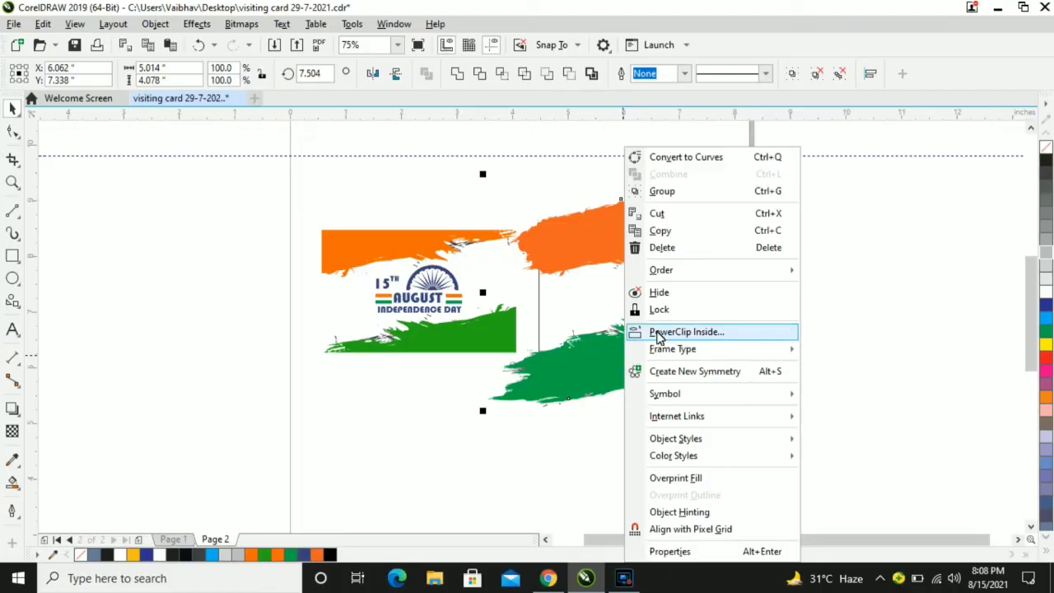
left_click(657, 333)
left_click(580, 296)
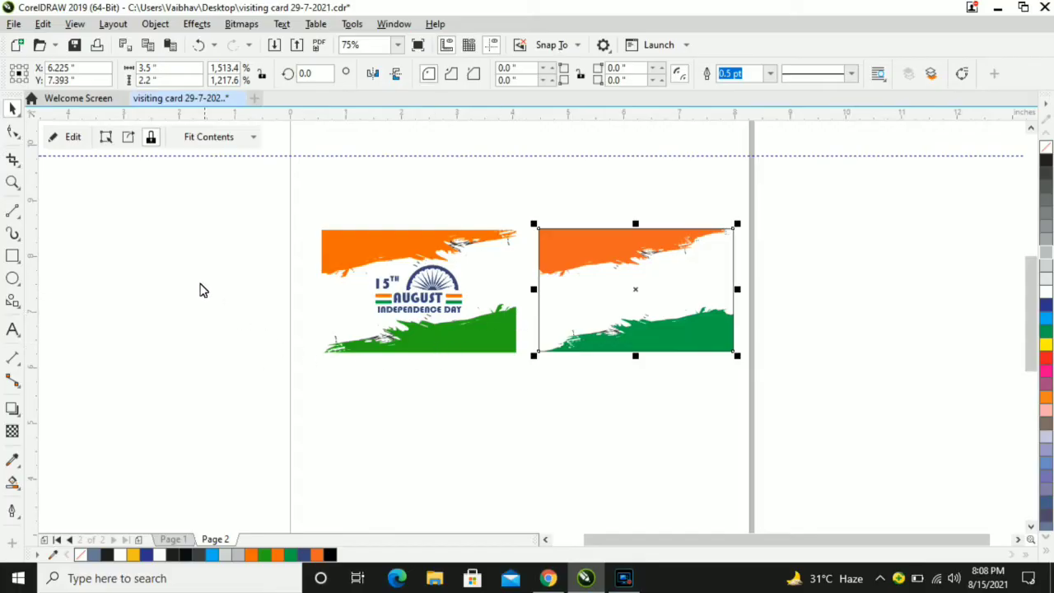
left_click(200, 290)
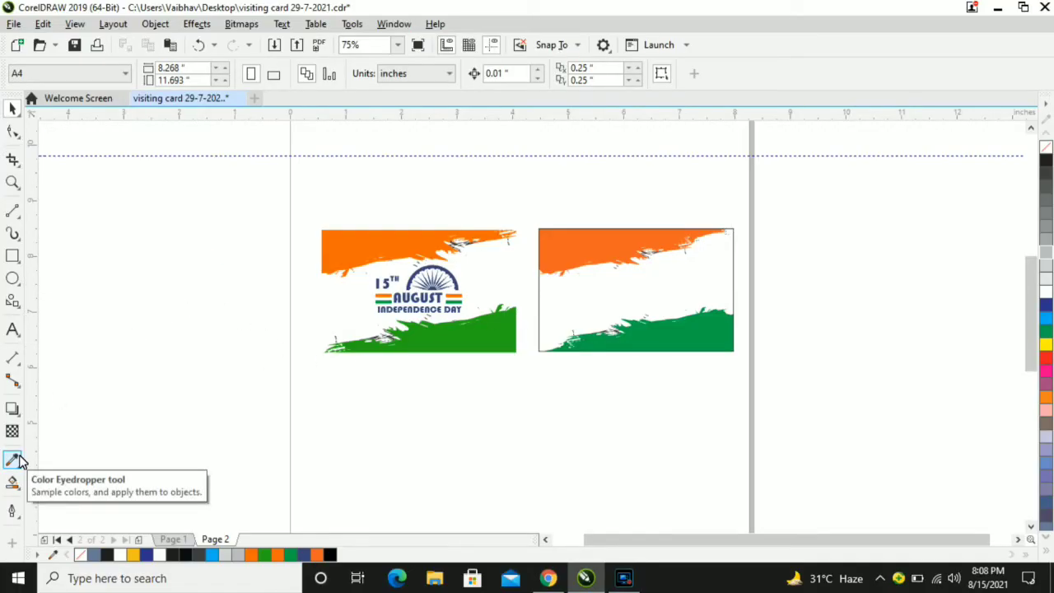
Step: Undo the PowerClip and sample the green of the reference card's lower band again
key("ctrl+z")
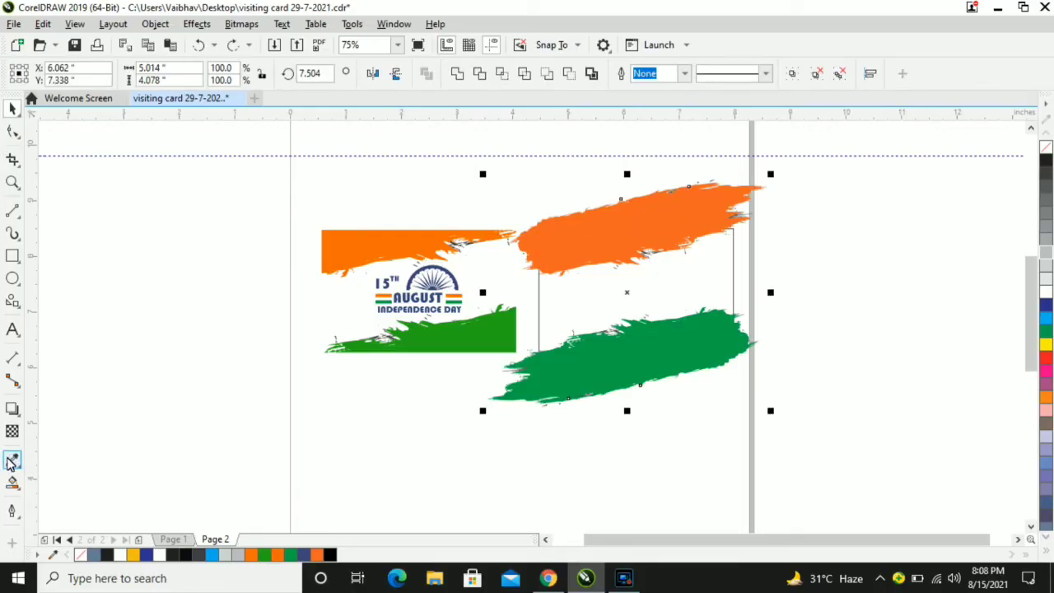
left_click(12, 460)
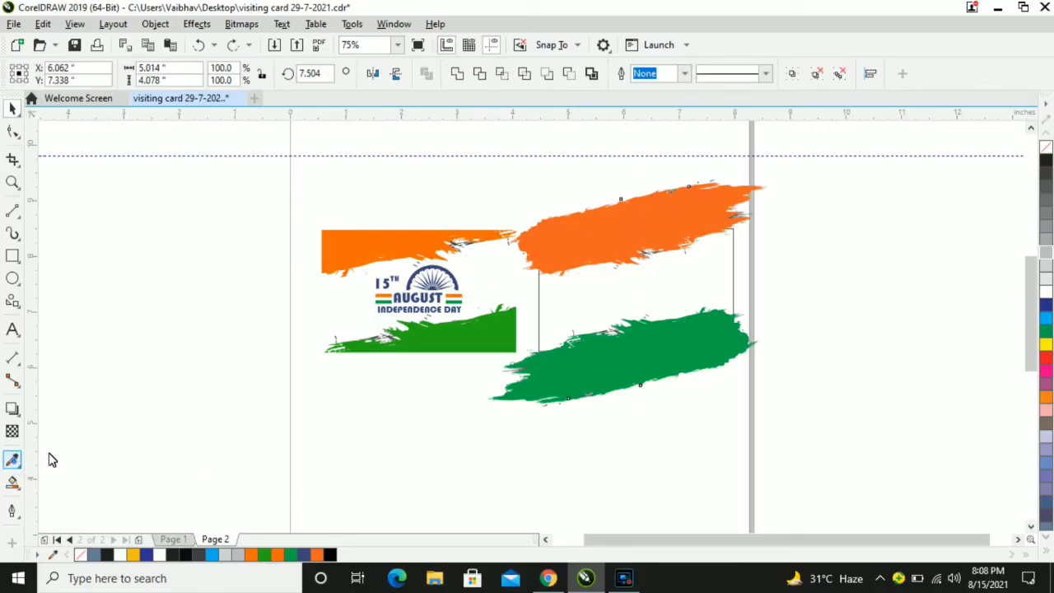
left_click(496, 322)
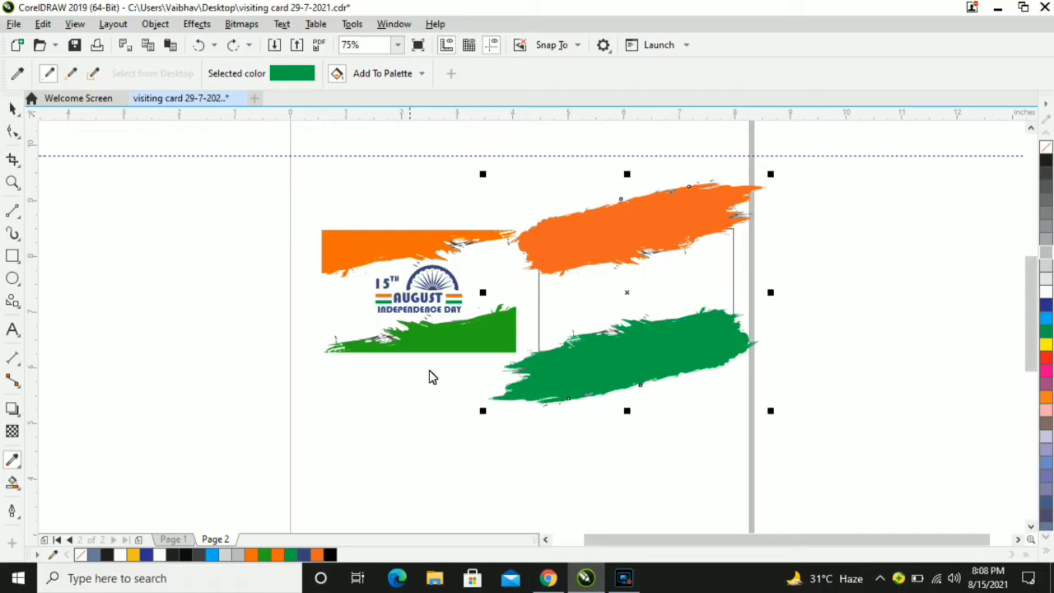
left_click(15, 481)
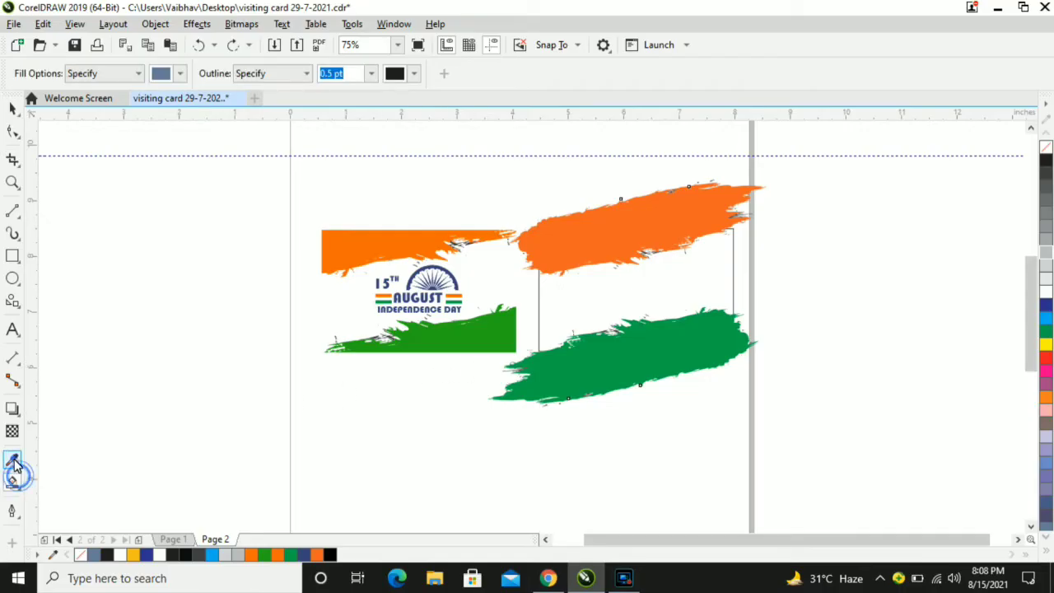
left_click(11, 460)
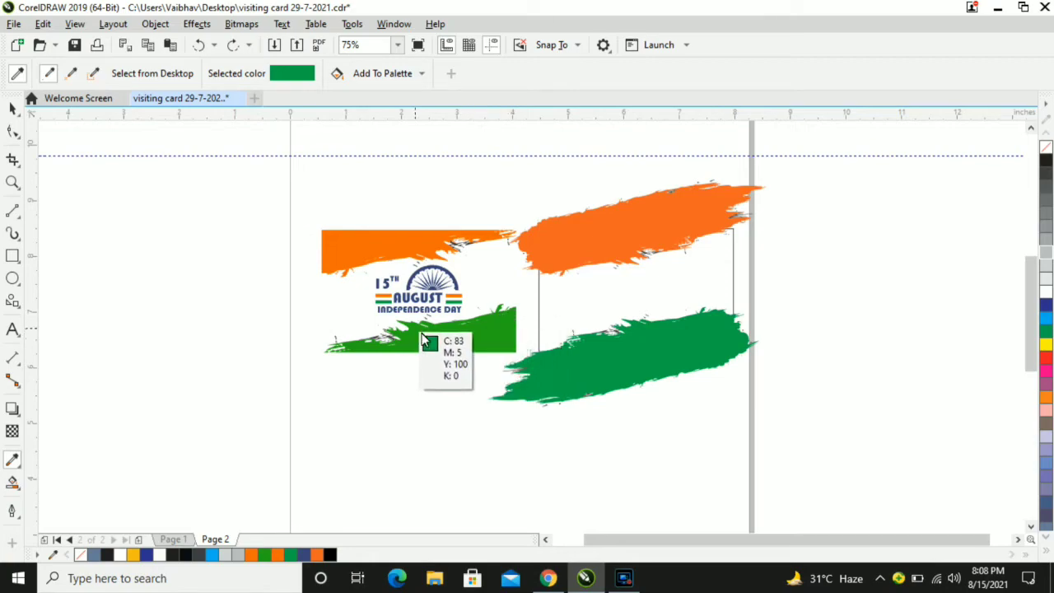
left_click(444, 349)
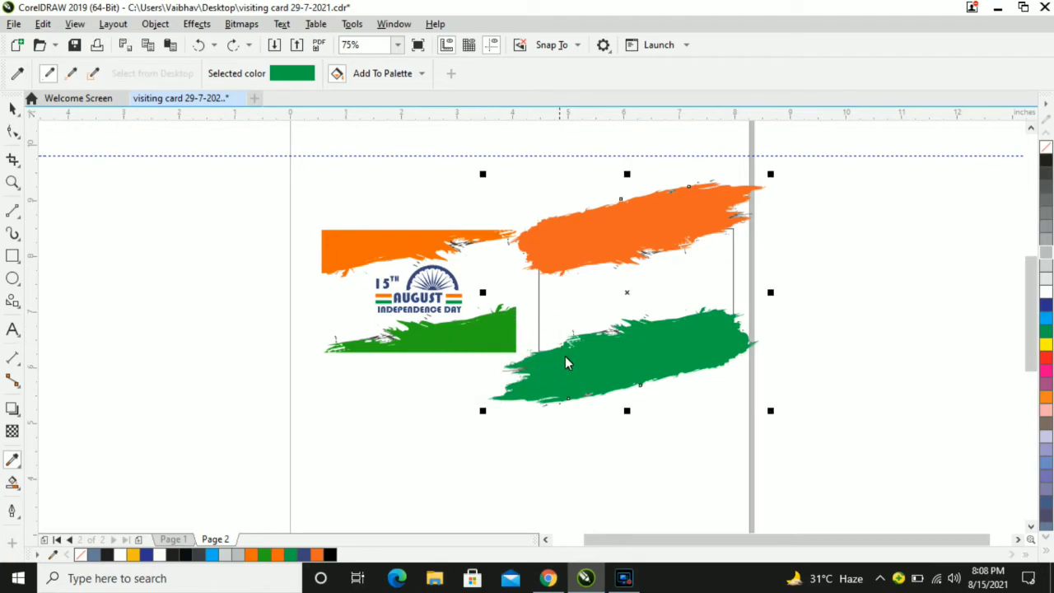
Step: PowerClip the orange and green splashes together inside the 3.5 by 2.2 inch rectangle
left_click(13, 109)
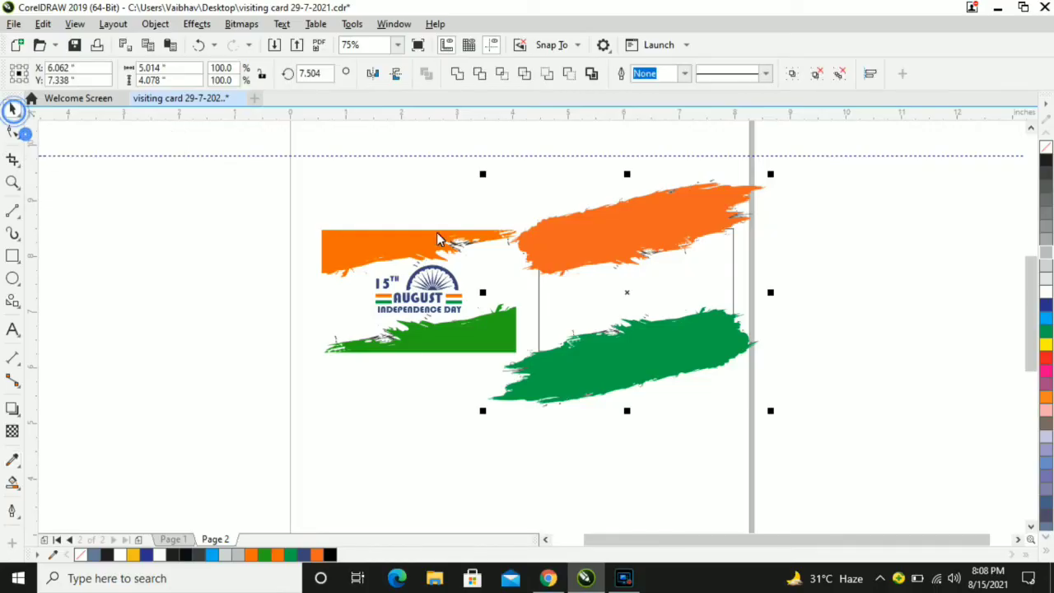
left_click(830, 260)
left_click(665, 219)
left_click(658, 345, "shift")
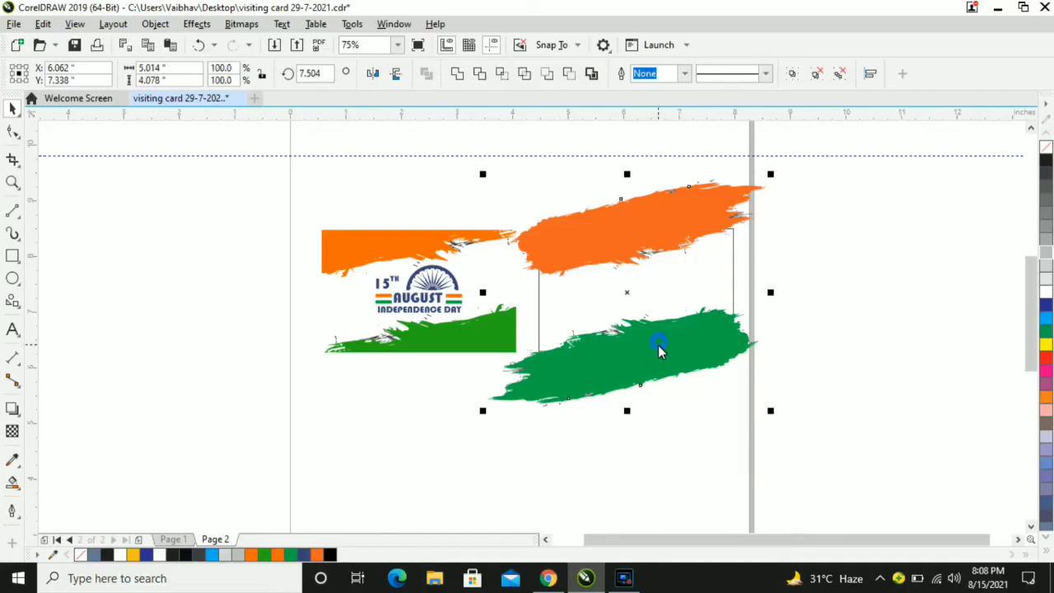
right_click(657, 345)
left_click(682, 333)
left_click(607, 289)
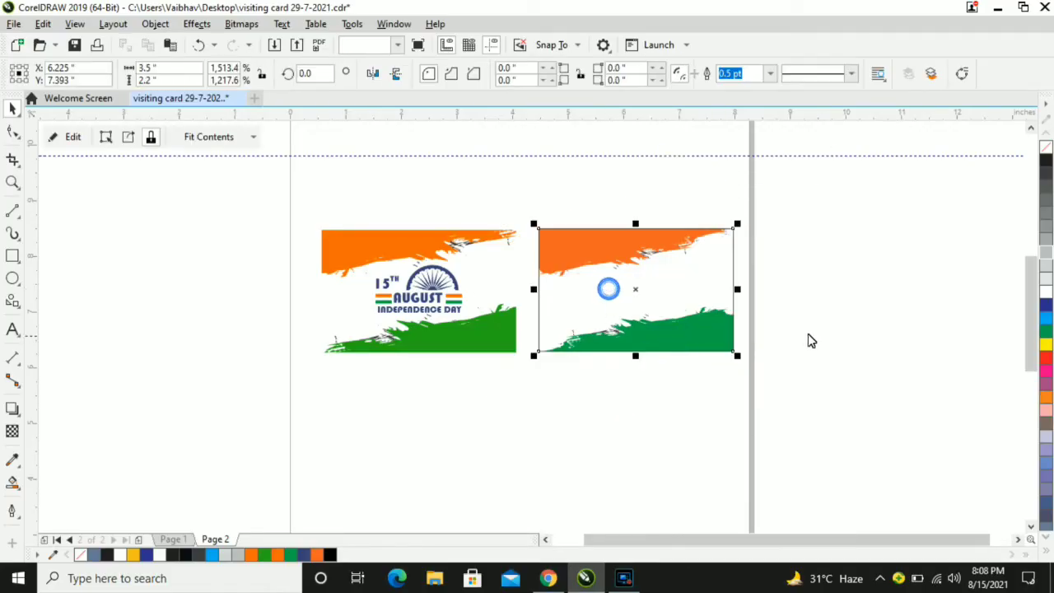
left_click(810, 340)
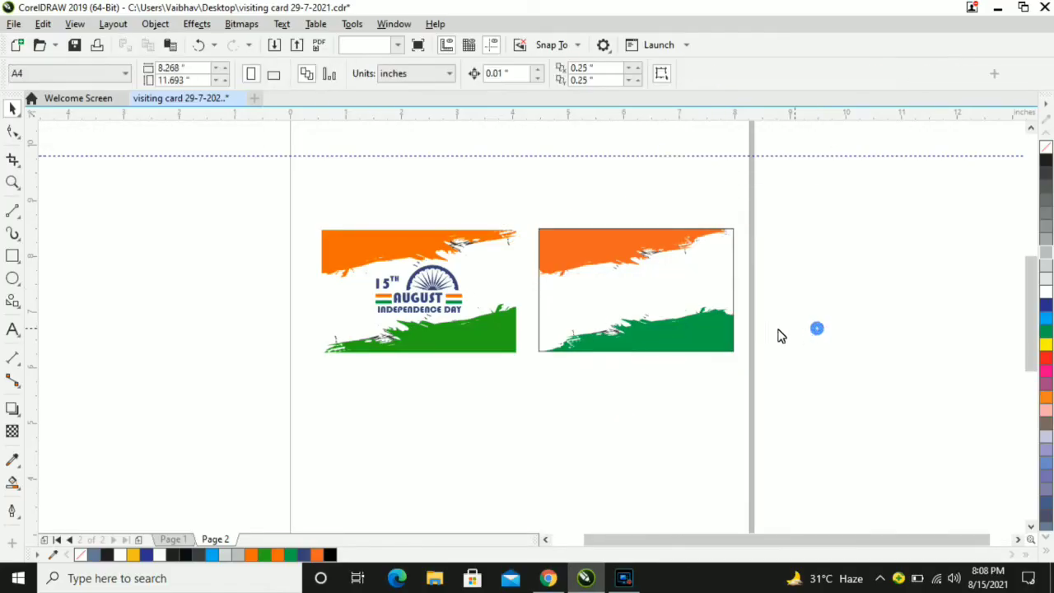
Step: Add a three-line text reading 15TH, AUGUST and INDEPENDENCE DAY, starting above the gap between the two cards
left_click(10, 184)
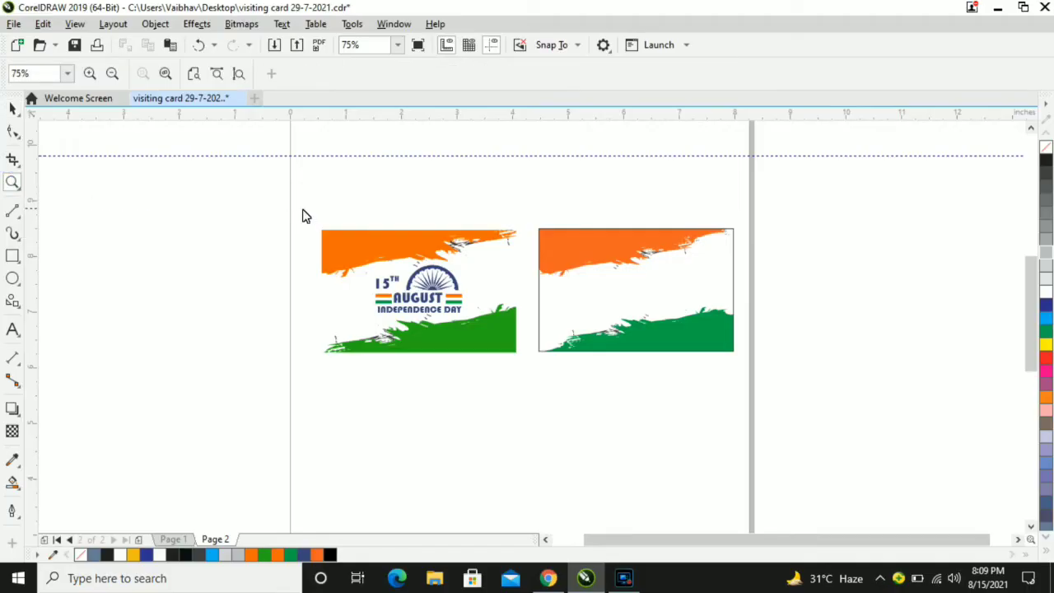
left_click_drag(302, 209, 758, 381)
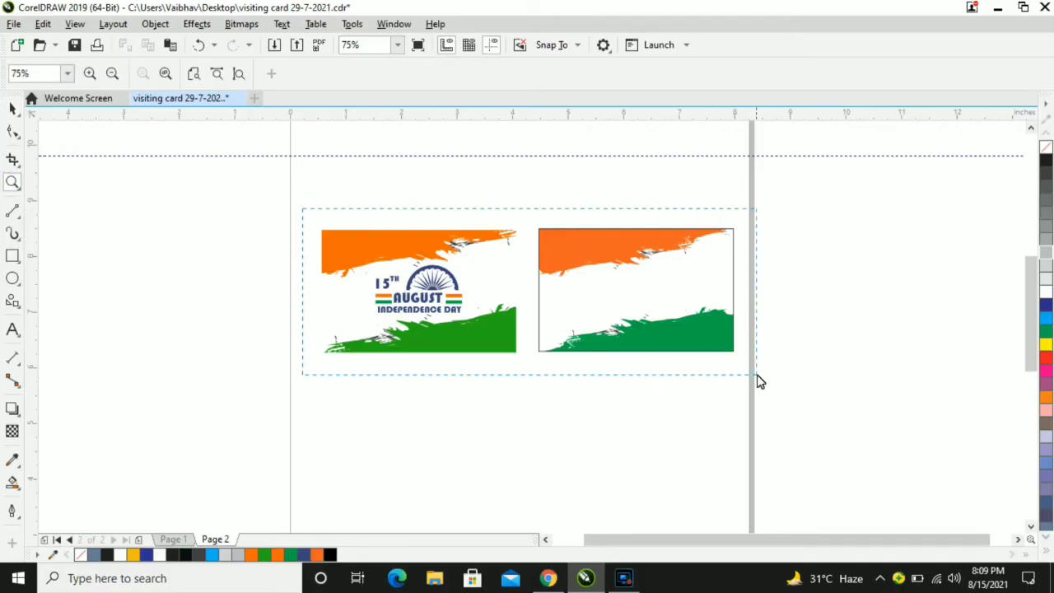
left_click(13, 108)
left_click(102, 156)
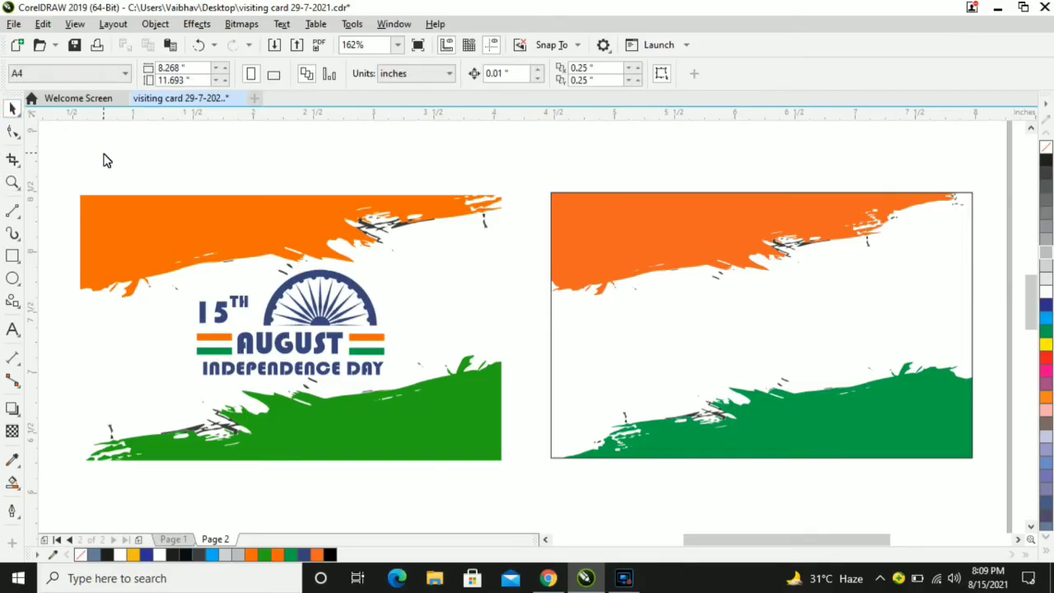
left_click(12, 328)
left_click(521, 159)
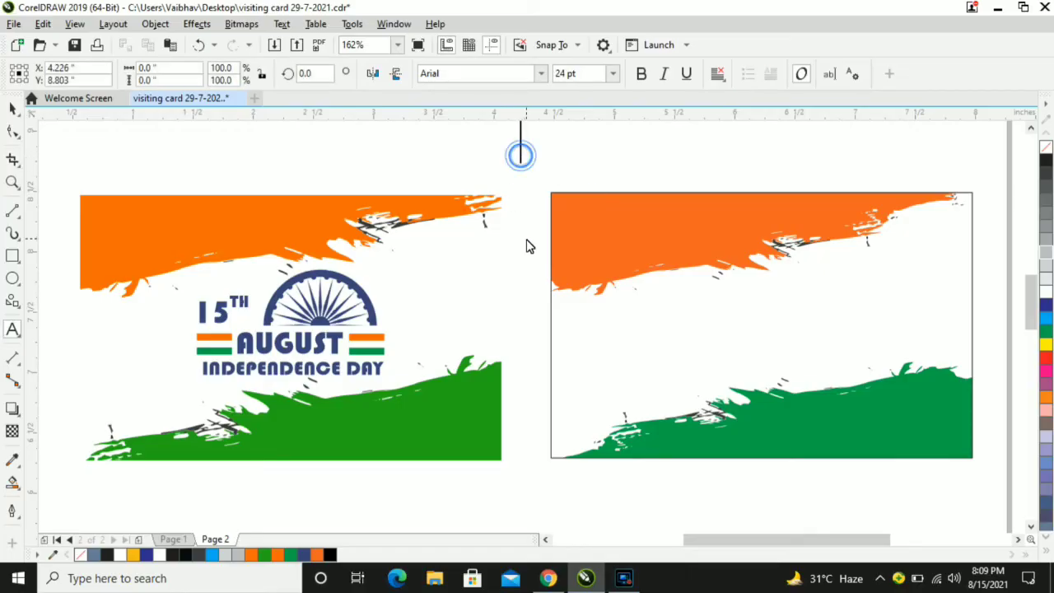
type("15")
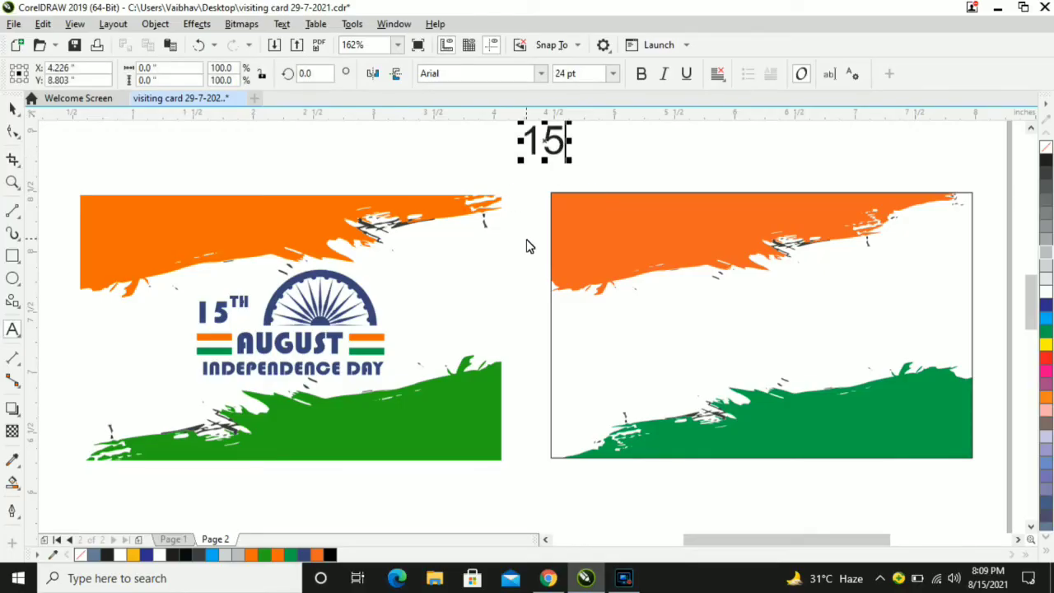
type("TH ")
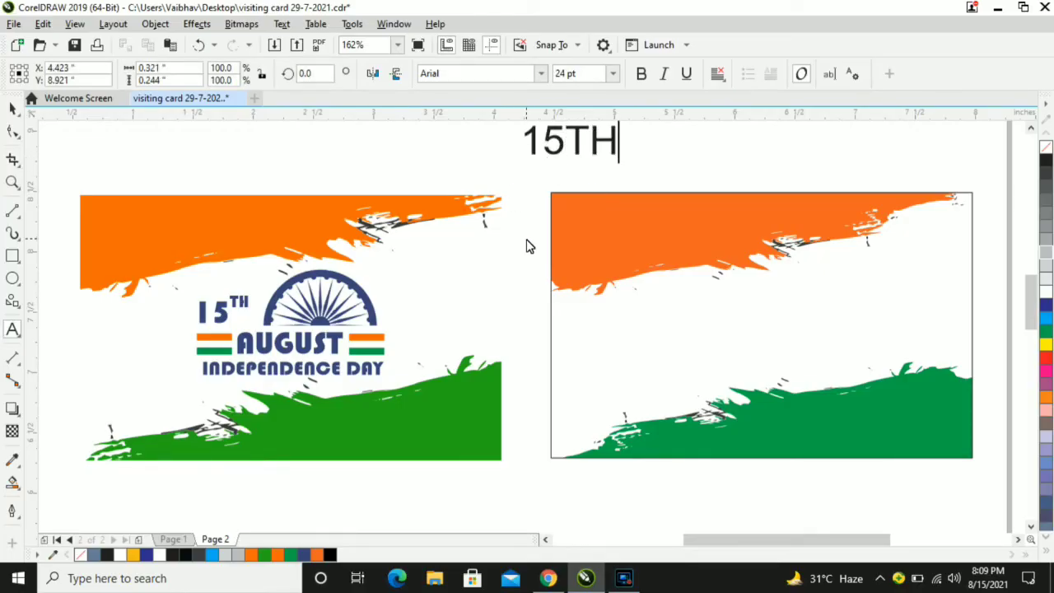
type("AUG")
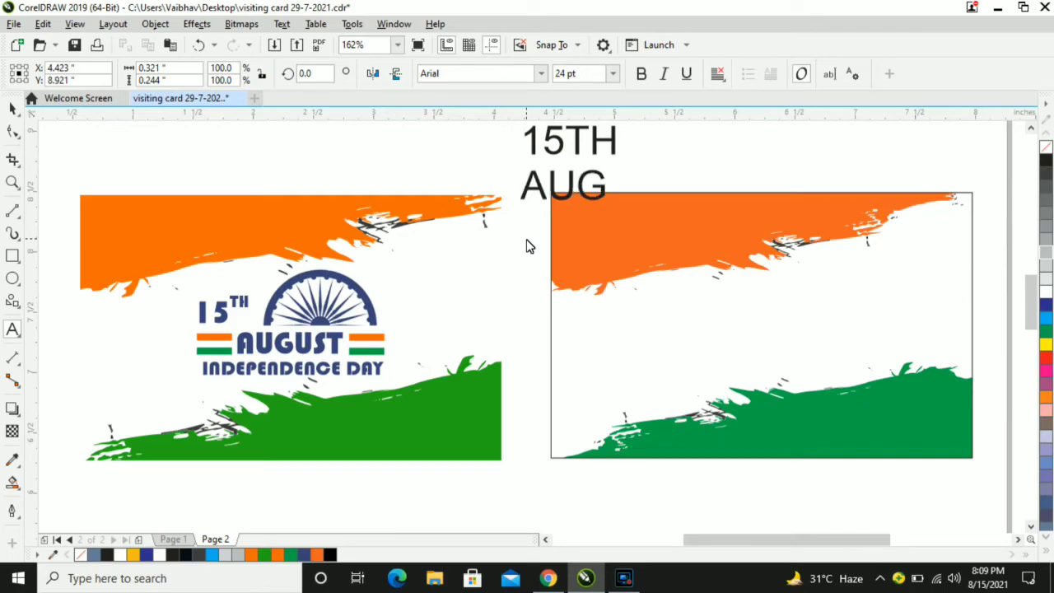
type("UST ")
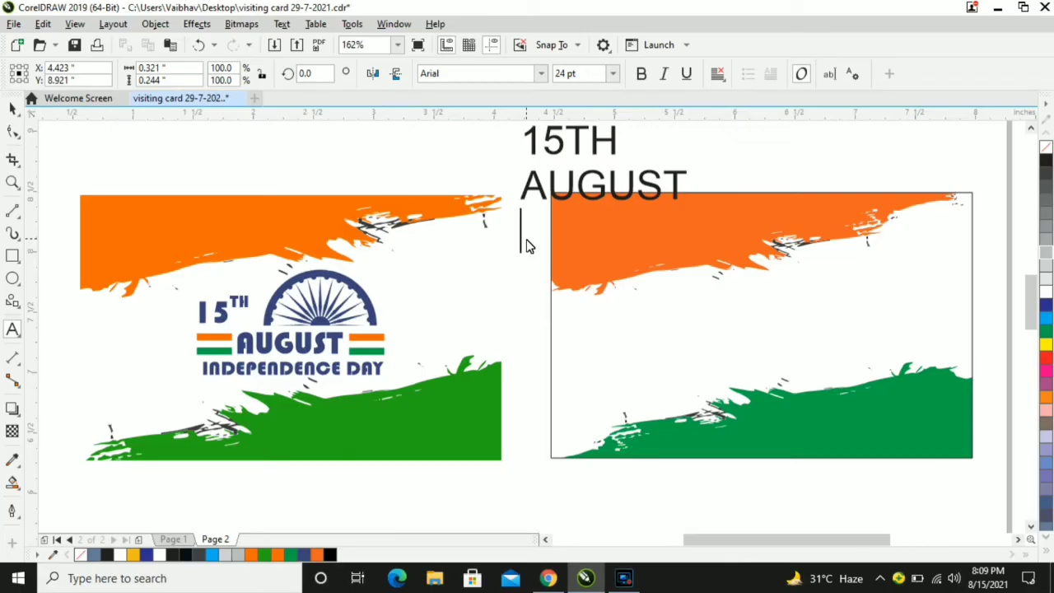
type("INDEP")
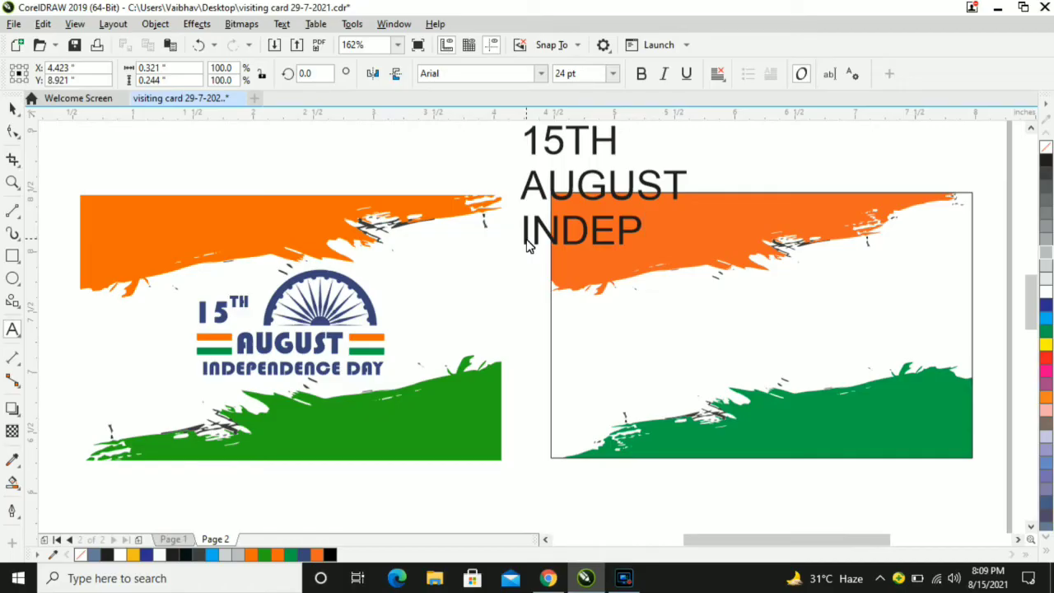
type("E")
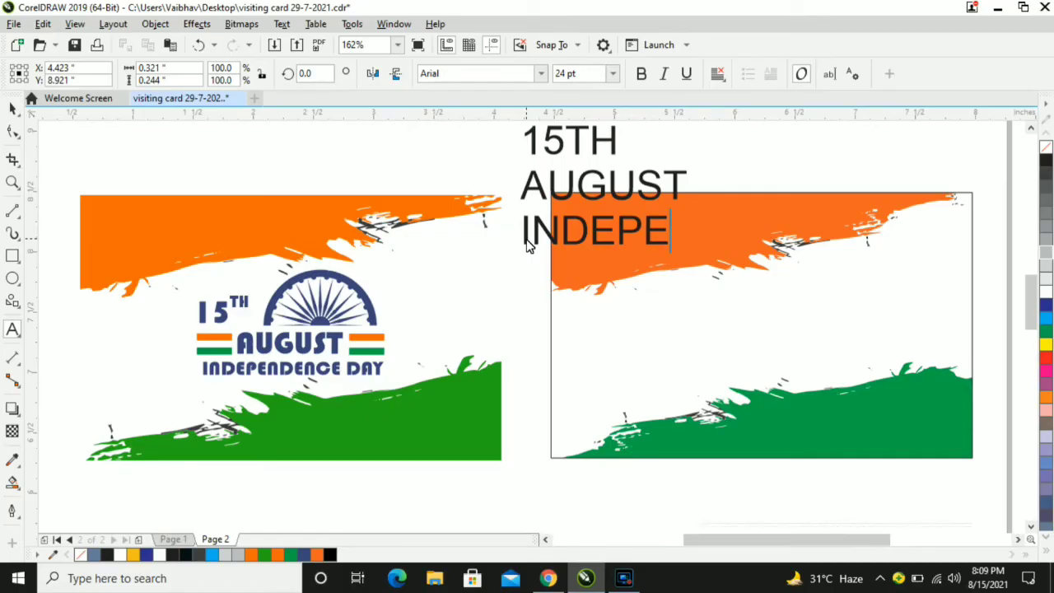
type("NDENC")
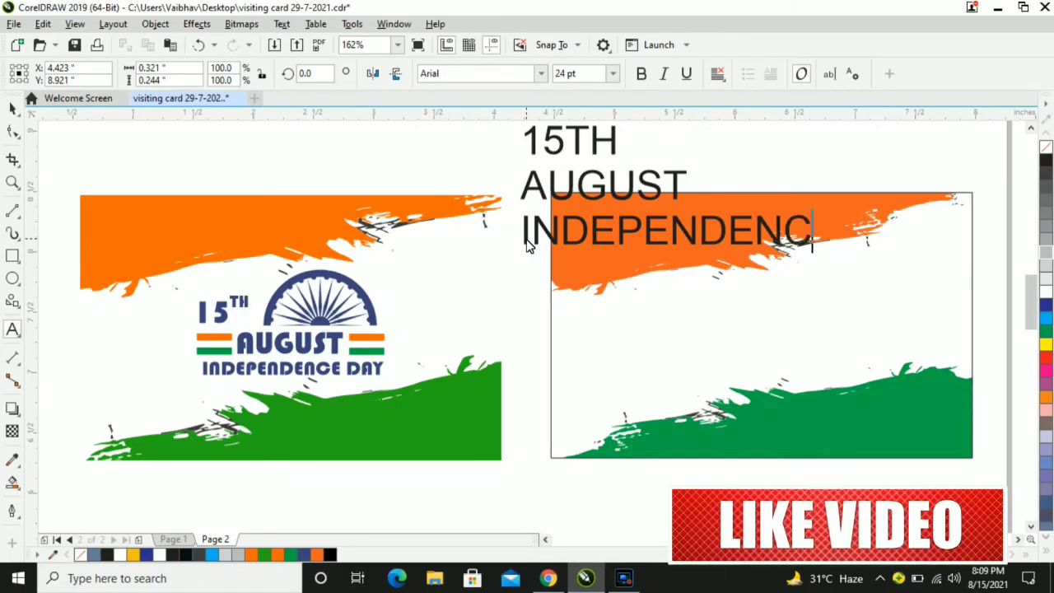
type("E DAY")
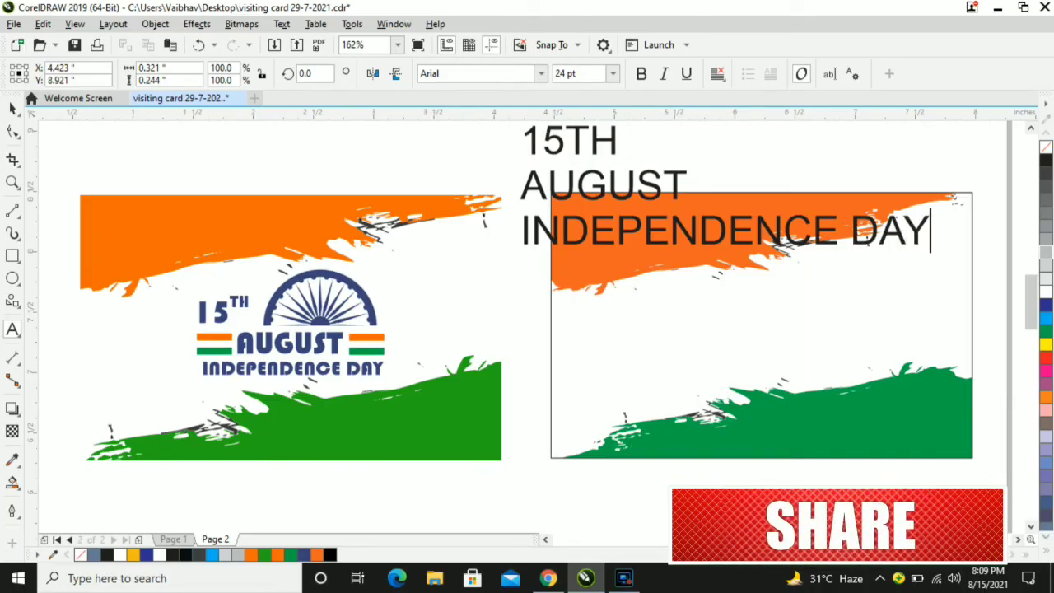
key("Escape")
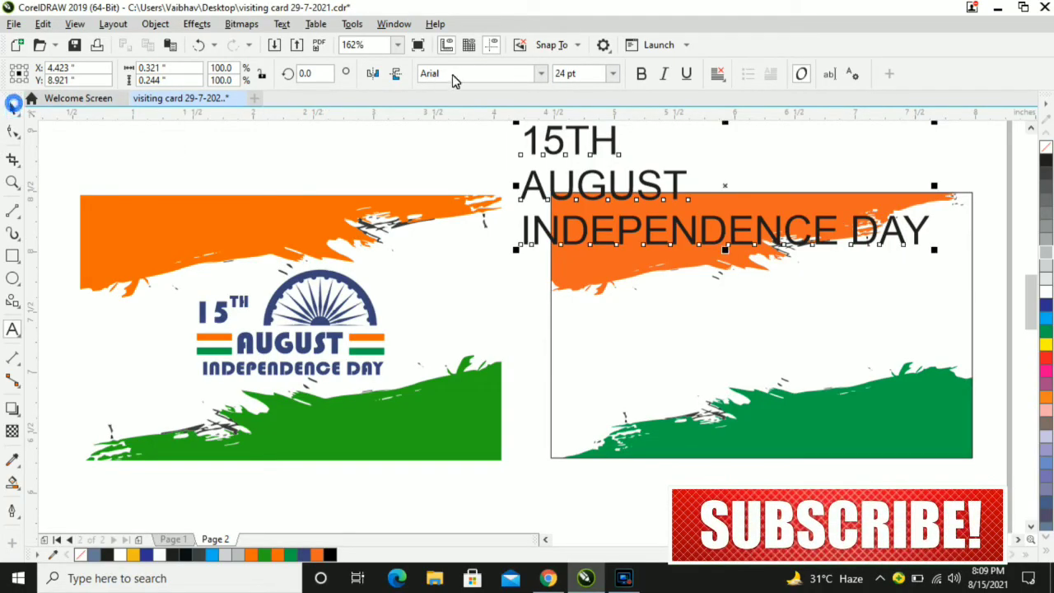
Step: Set the three-line text's font to Bauhaus 93 and move the text into the empty area below the two cards
left_click(14, 110)
left_click(540, 73)
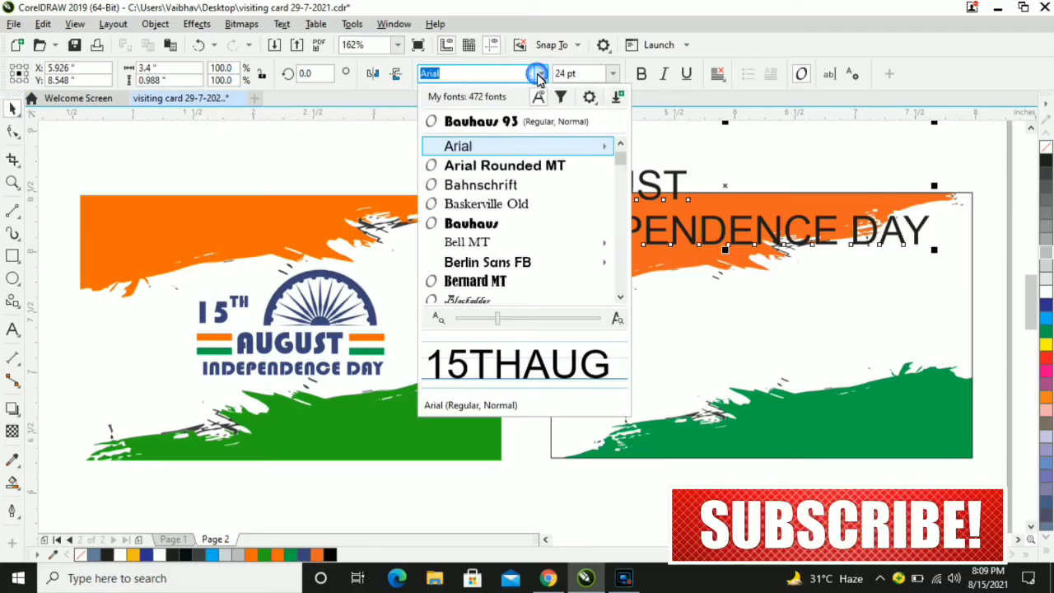
left_click(492, 121)
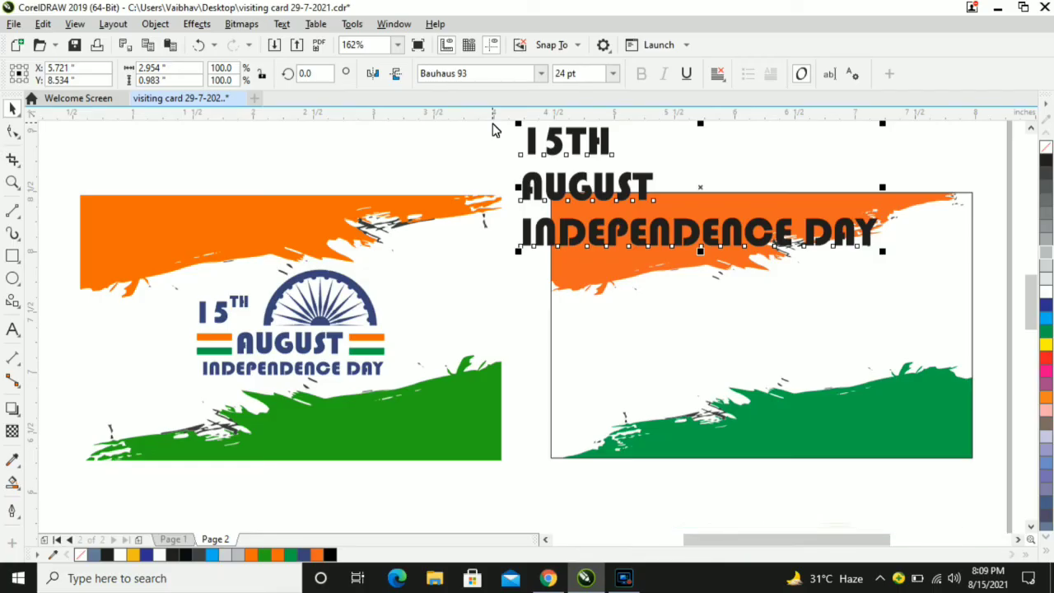
scroll(575, 199, "down", 2)
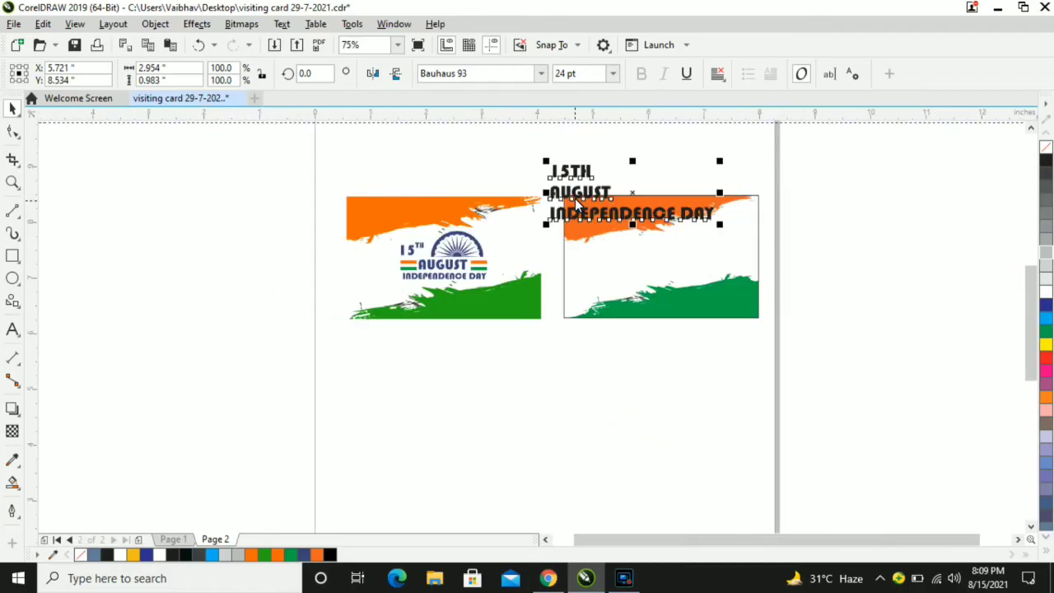
left_click_drag(576, 198, 504, 379)
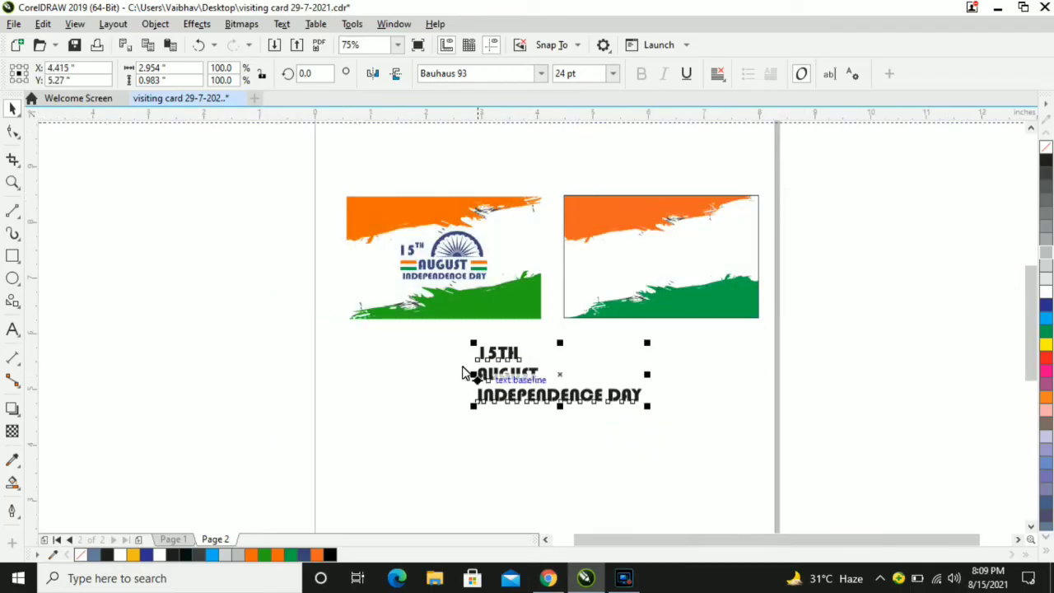
Step: Break the three-line text apart into separate lines
key("ctrl+k")
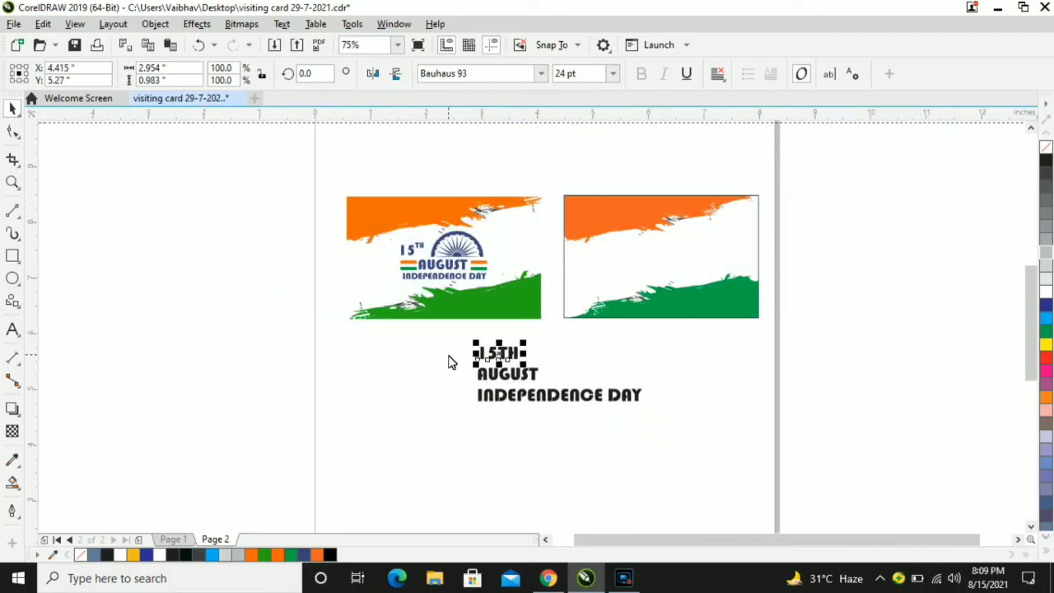
left_click(449, 354)
left_click_drag(450, 340, 544, 356)
Step: Break the 15TH line into single characters, then shrink and raise the TH as a superscript beside the 15
scroll(502, 361, "up", 2)
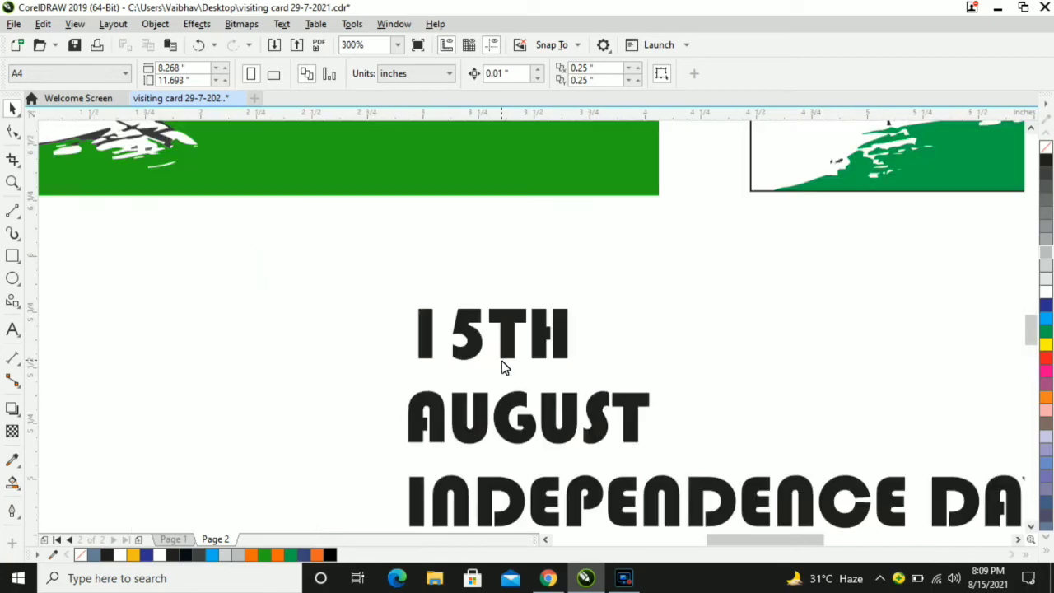
left_click(505, 354)
key("ctrl+k")
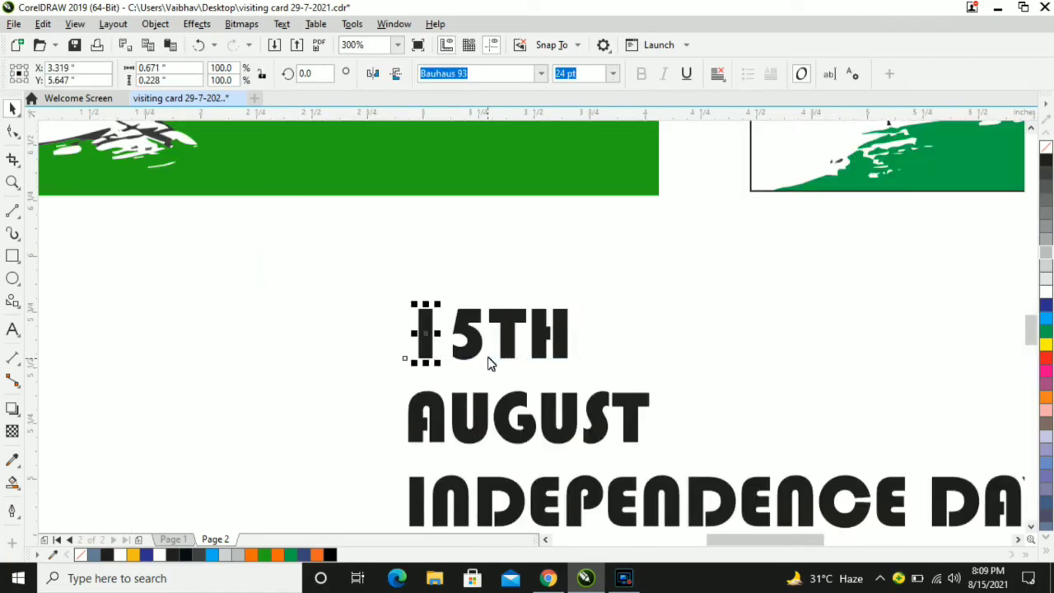
left_click_drag(616, 276, 519, 333)
left_click(602, 356)
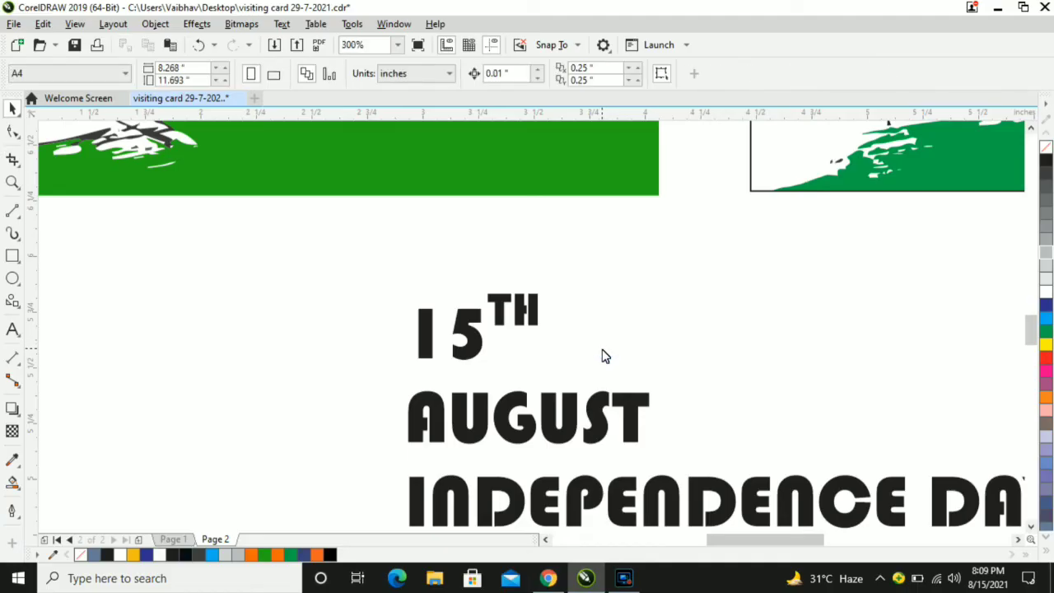
Step: Draw a thin rectangle about 0.35 by 0.07 inch near the left edge of the new card's white area
scroll(602, 356, "down", 1)
scroll(604, 354, "down", 1)
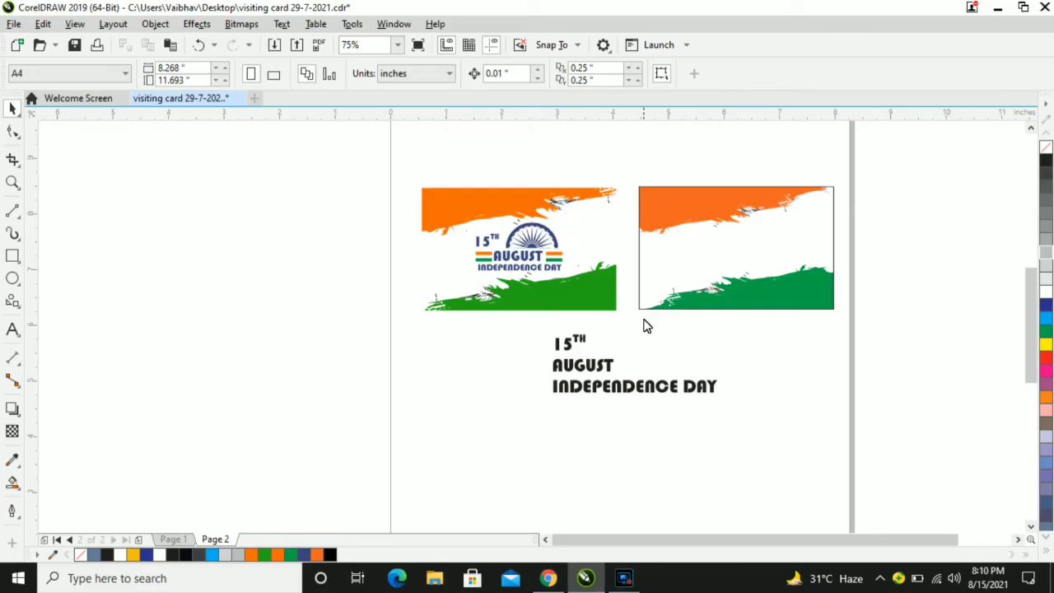
scroll(655, 336, "up", 1)
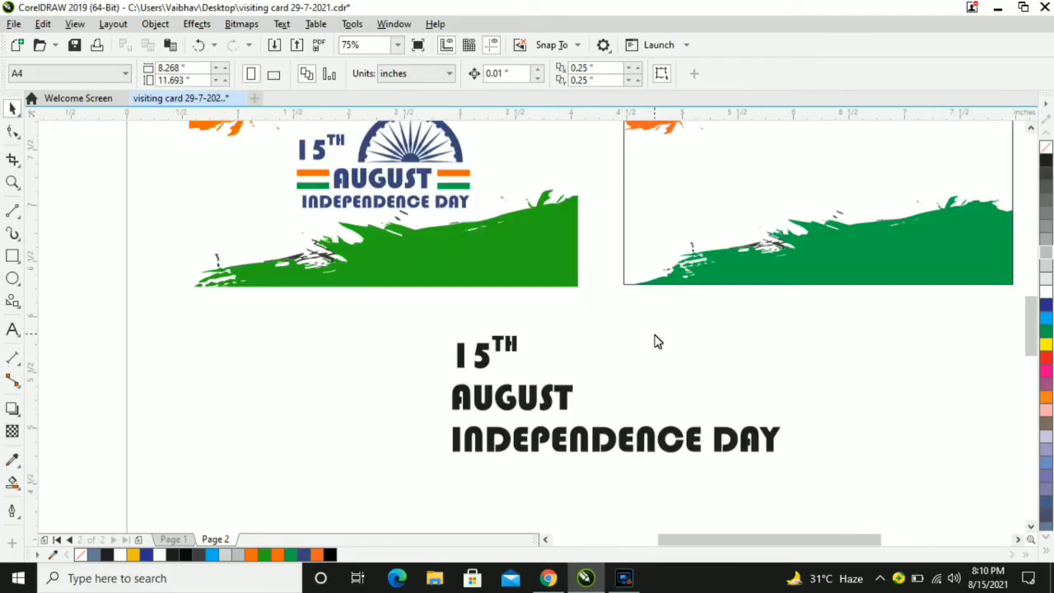
left_click(12, 256)
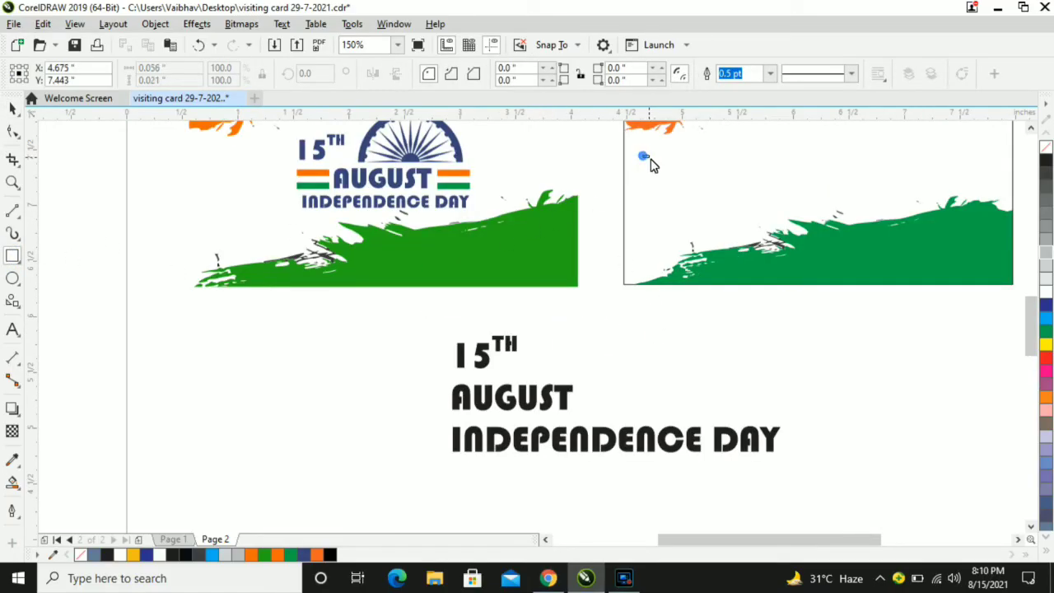
left_click_drag(644, 156, 682, 169)
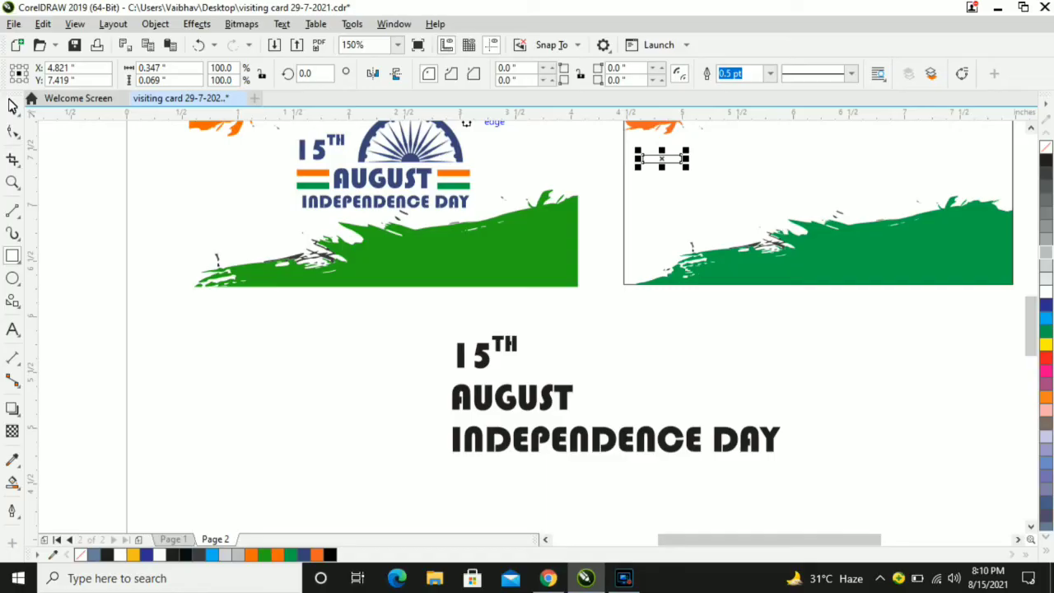
left_click(12, 105)
left_click(588, 212)
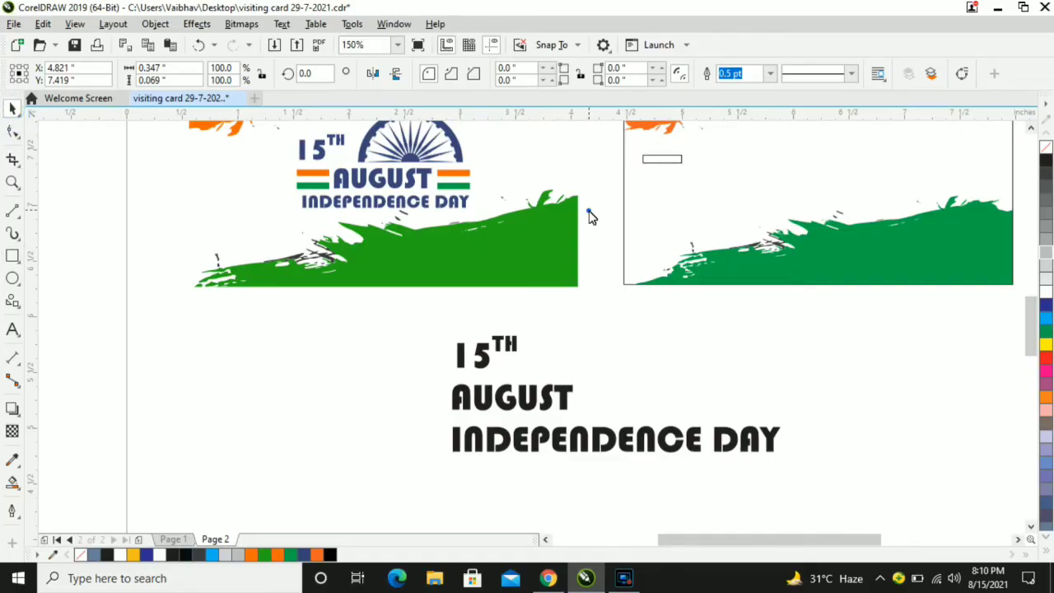
Step: Stack two copies of the thin rectangle directly beneath it, each at a relative vertical offset of -0.069 inch
left_click(664, 162)
key("alt+F7")
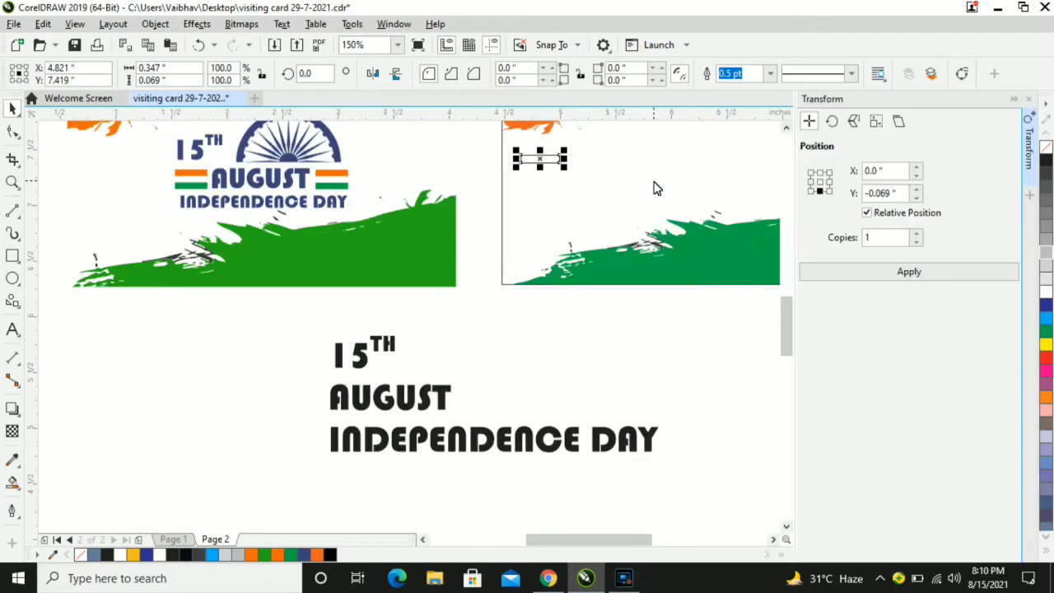
left_click(925, 278)
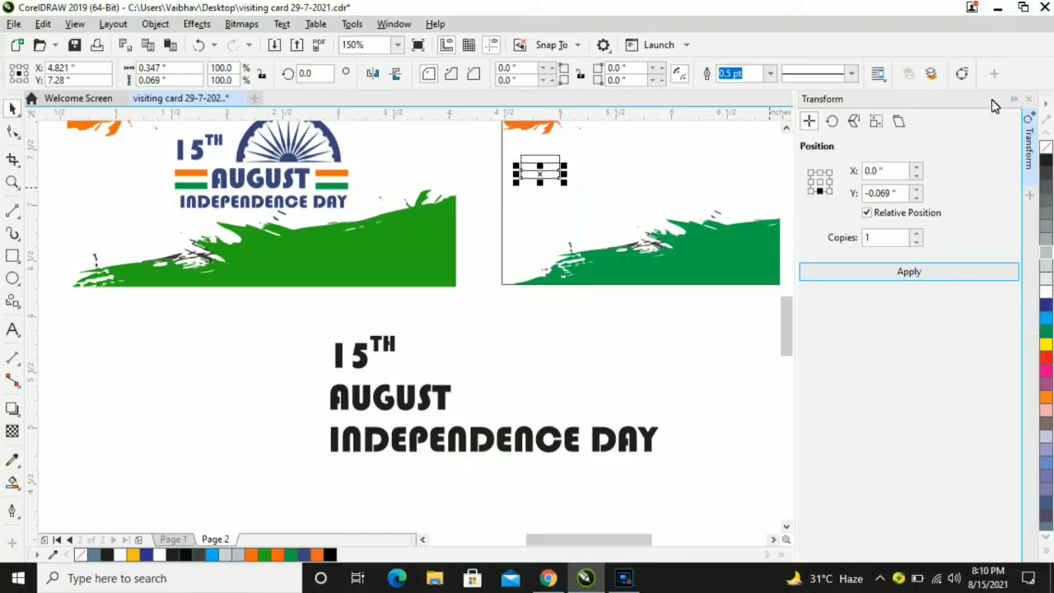
left_click(1034, 100)
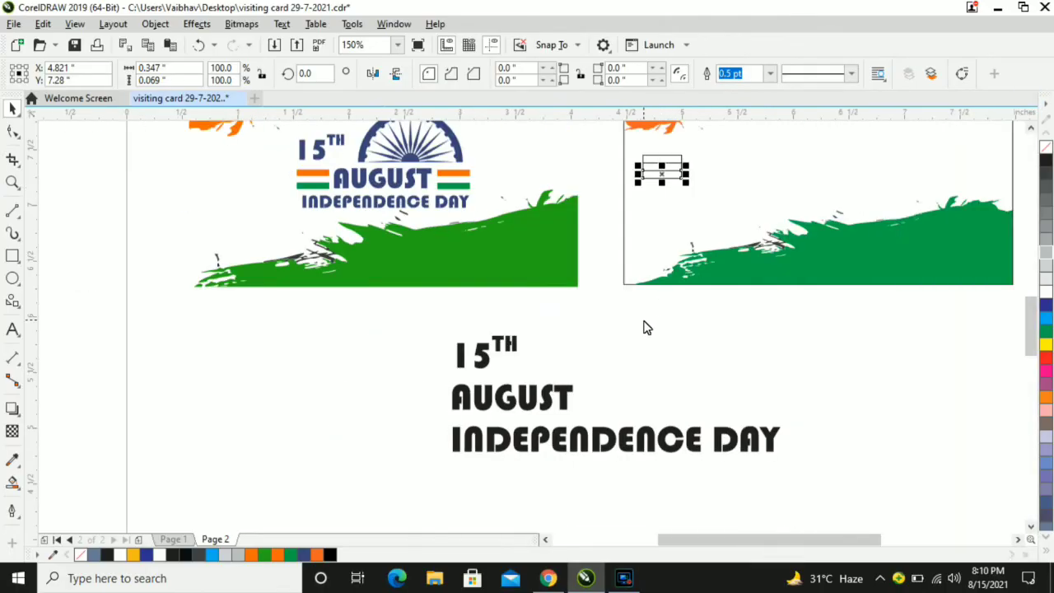
left_click(643, 320)
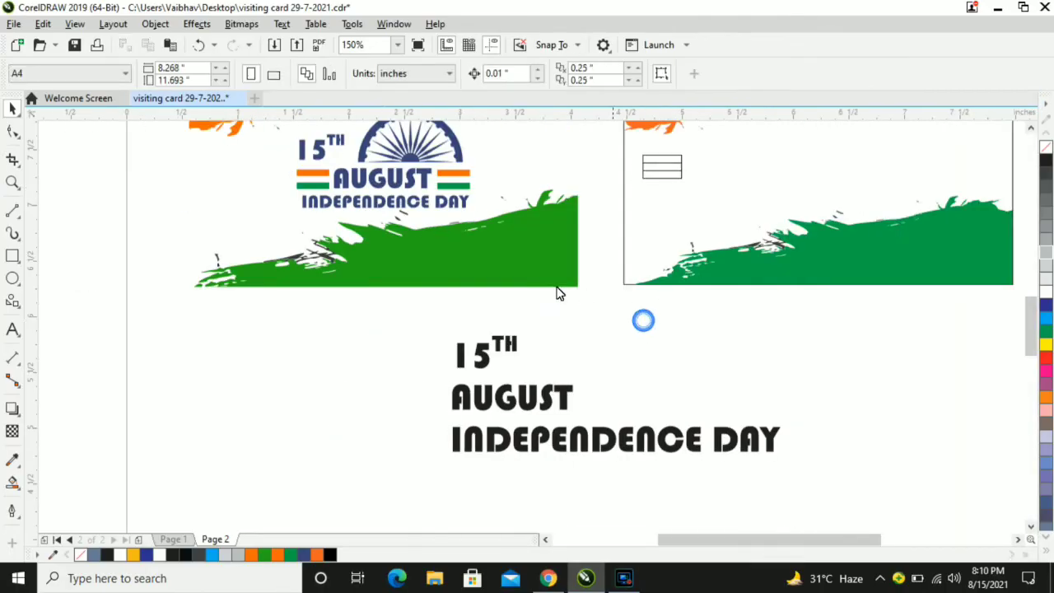
Step: Fill the lowest of the three stacked strips with the green sampled from the reference card's lower splash
left_click(12, 458)
left_click(522, 272)
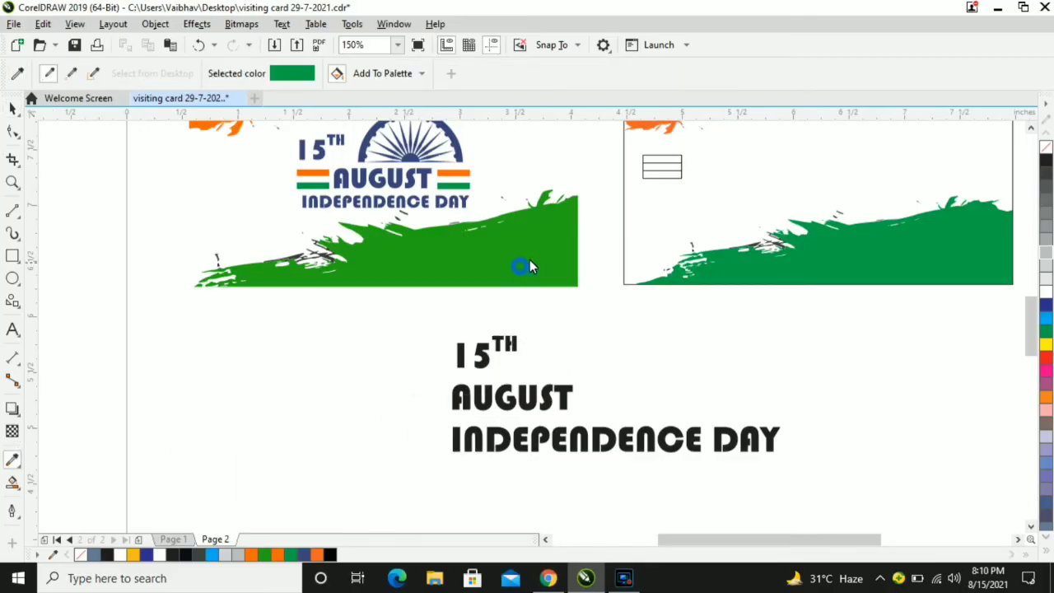
scroll(655, 177, "up", 2)
left_click(661, 176)
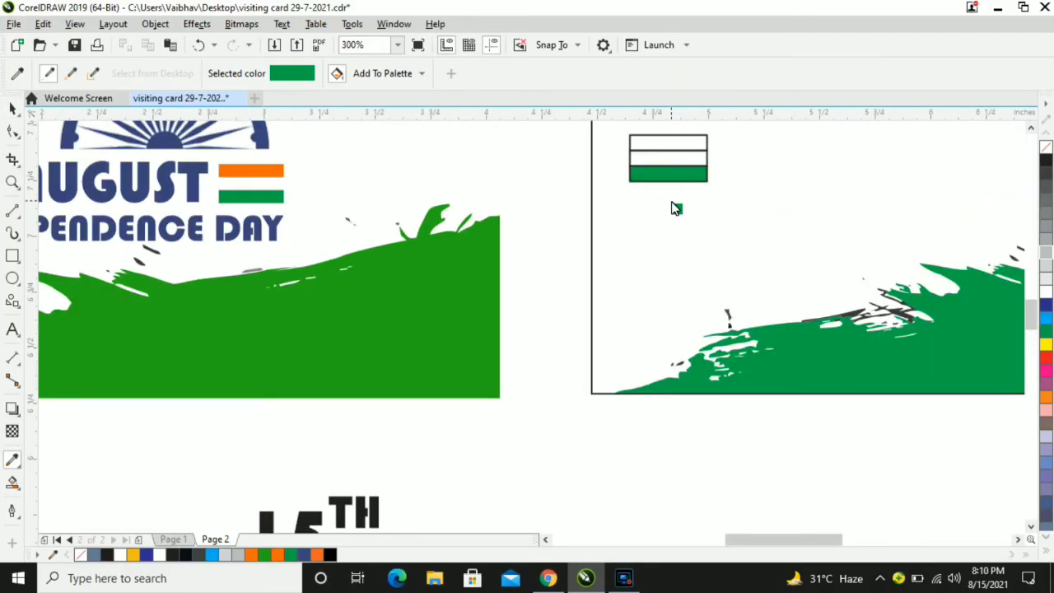
scroll(671, 208, "down", 2)
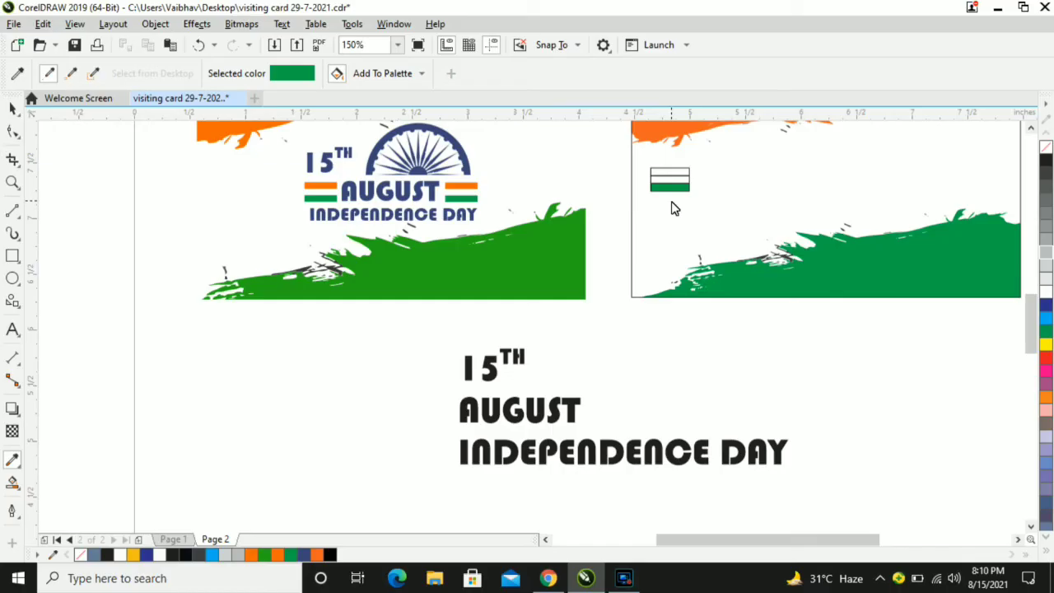
Step: Fill the topmost of the three stacked strips with the orange sampled from the new card's upper splash
left_click(14, 435)
left_click(12, 458)
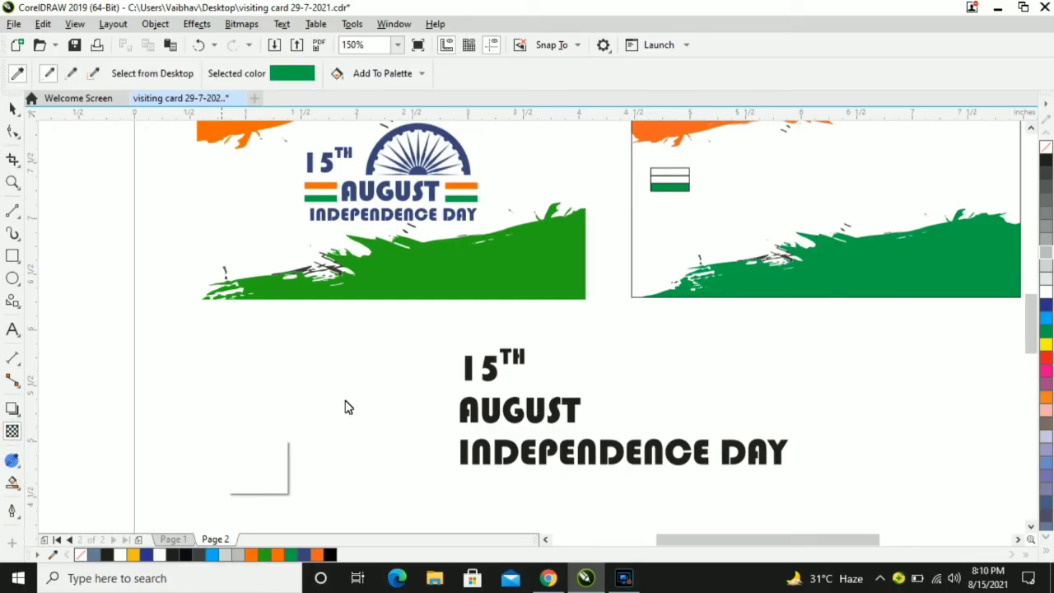
left_click(673, 128)
scroll(661, 183, "up", 4)
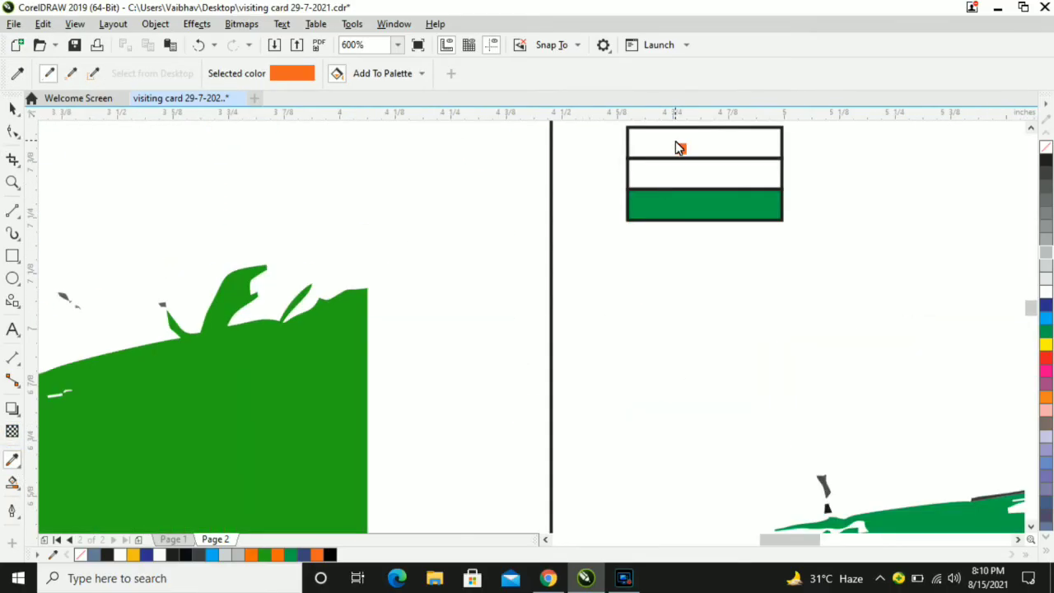
left_click(675, 140)
scroll(674, 141, "down", 4)
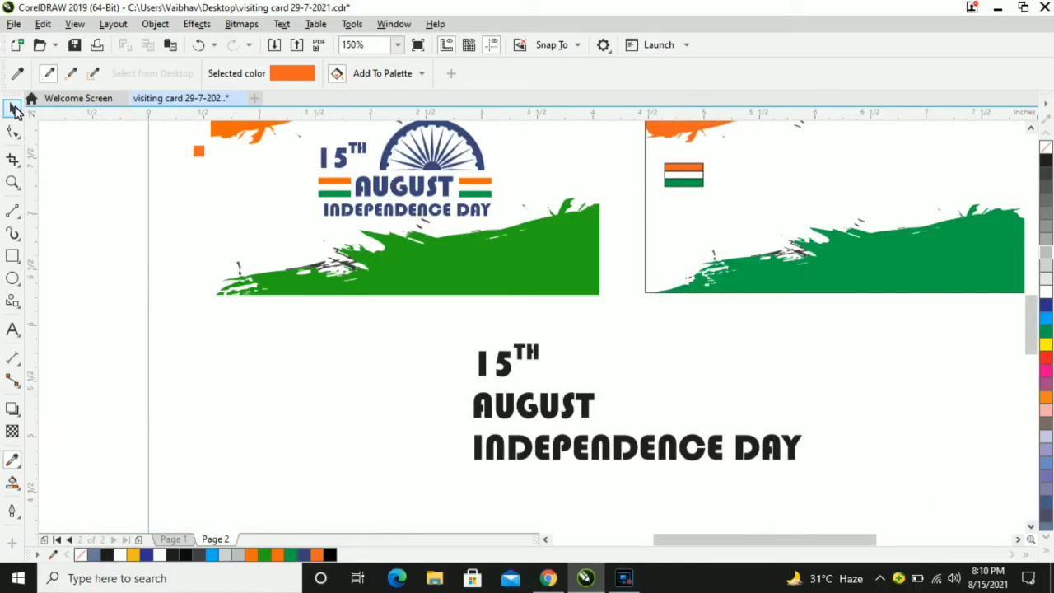
Step: Remove the outline from all three stacked tricolour strips by setting its width to None
left_click(13, 107)
left_click_drag(625, 156, 713, 209)
left_click(683, 73)
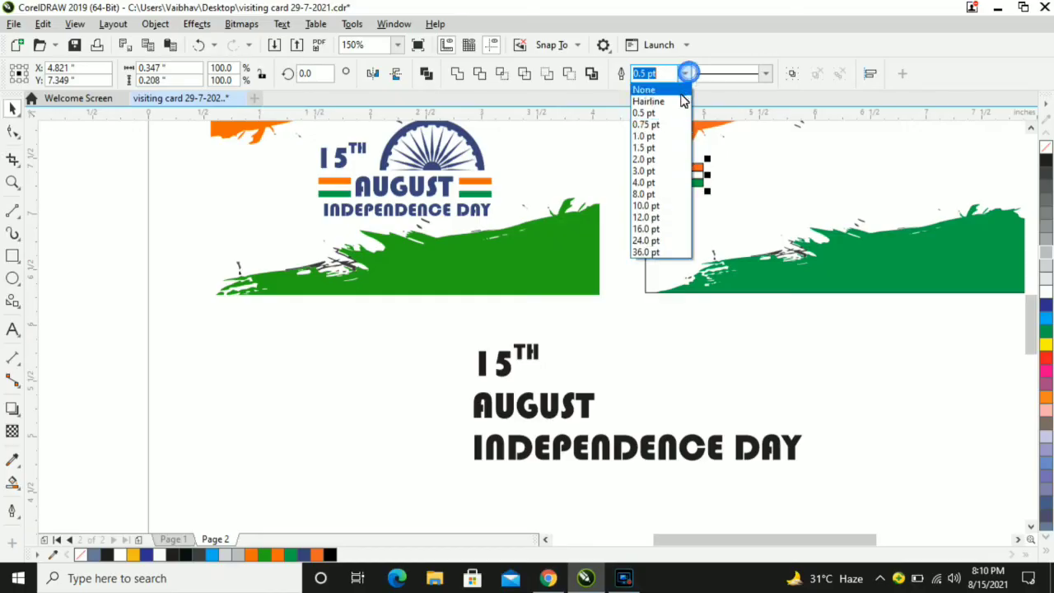
left_click(645, 90)
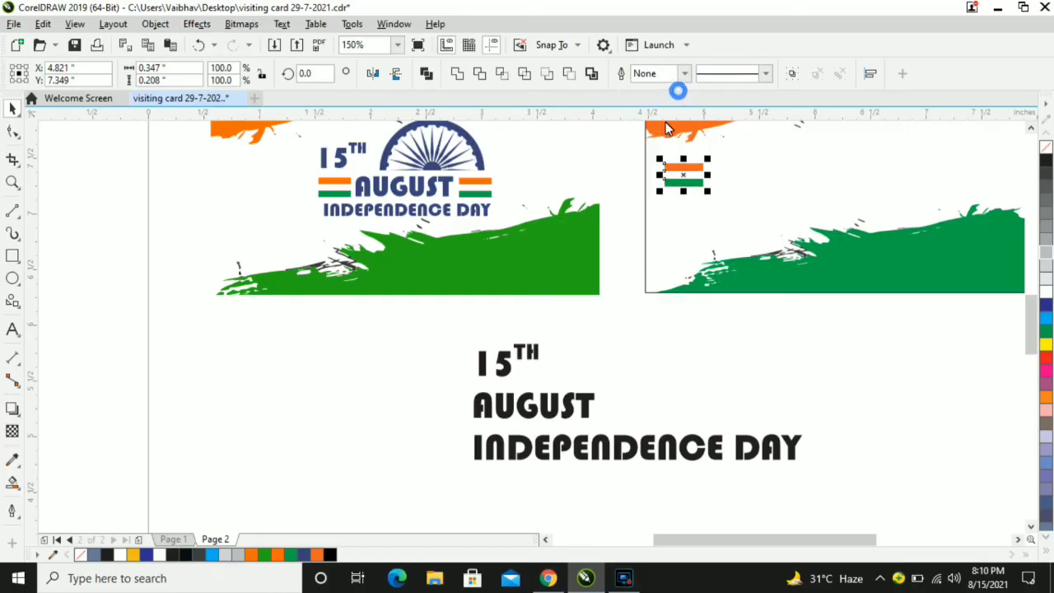
left_click(629, 160)
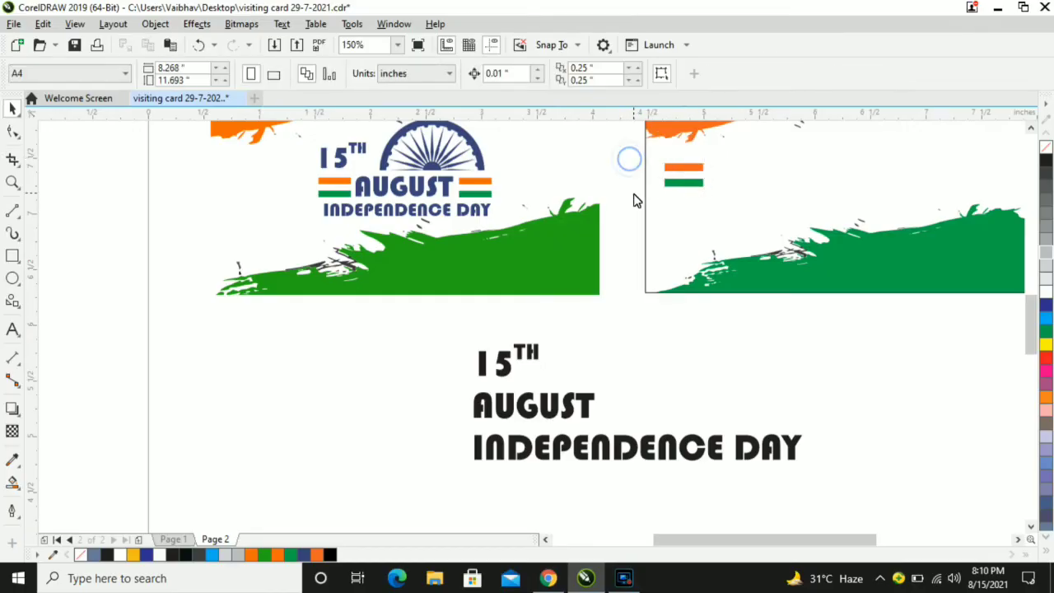
Step: Import the Ashoka wheel image named download from the Desktop and place it below and left of the reference card
scroll(634, 200, "down", 2)
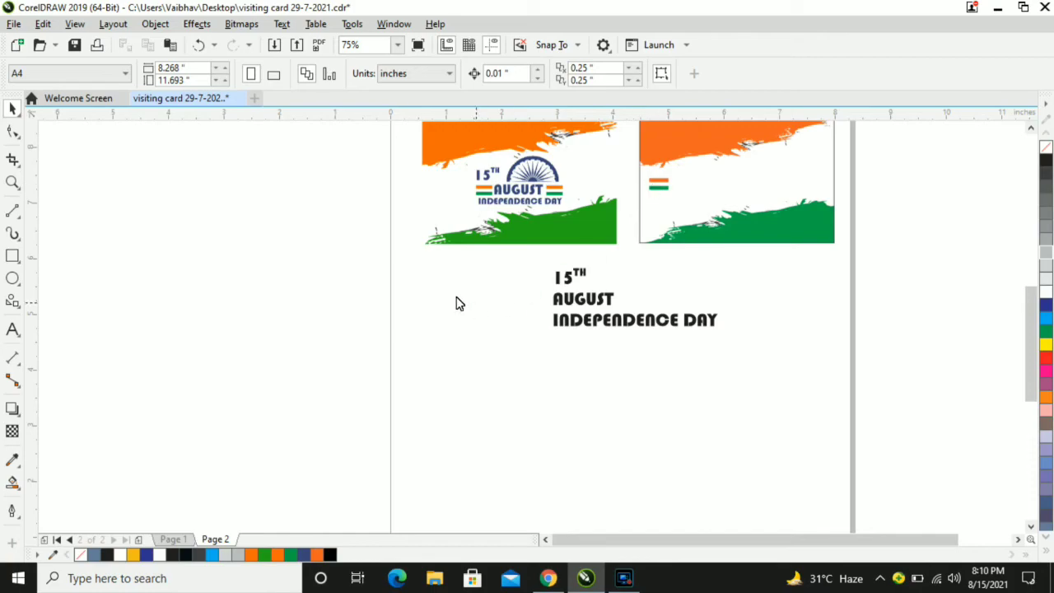
right_click(450, 367)
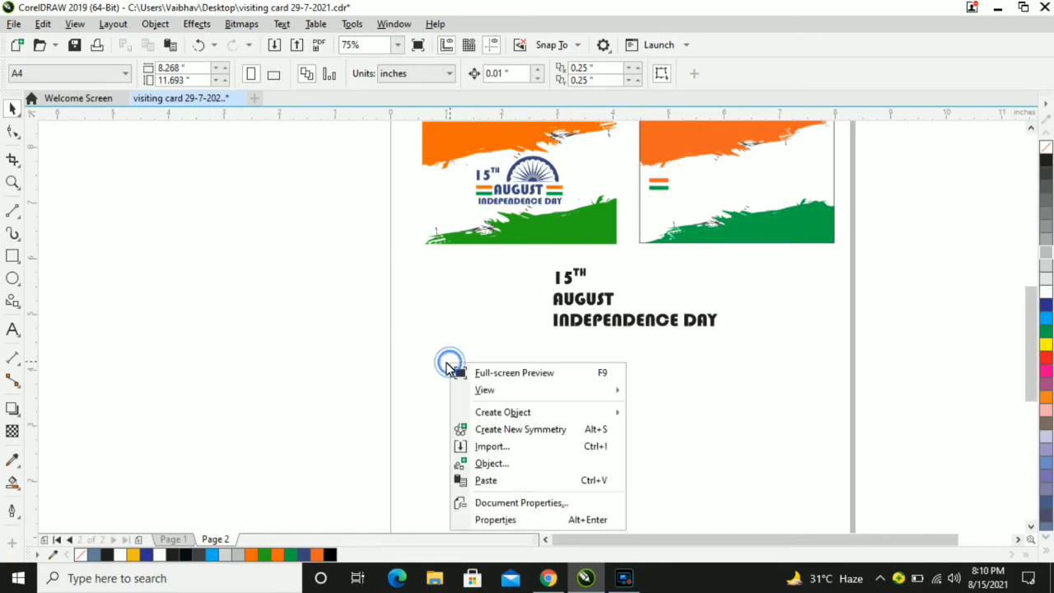
left_click(470, 446)
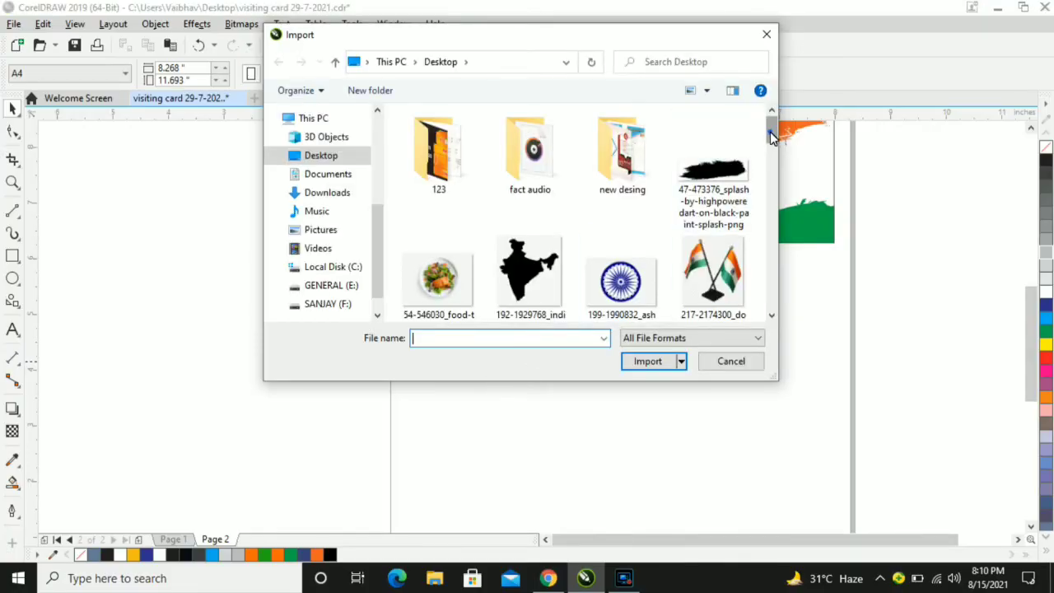
left_click_drag(769, 135, 766, 236)
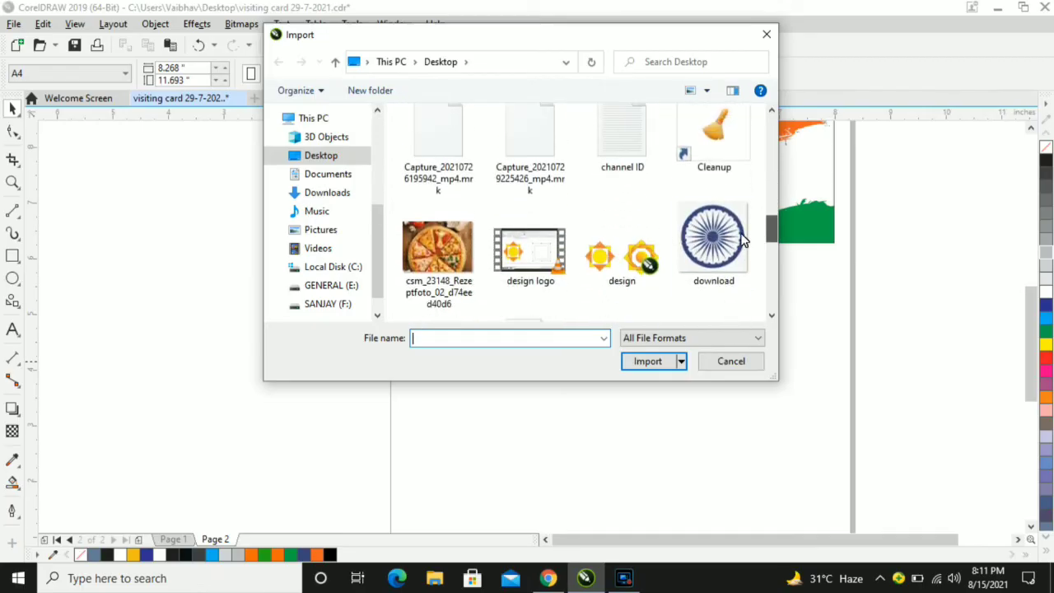
left_click(713, 240)
left_click(646, 362)
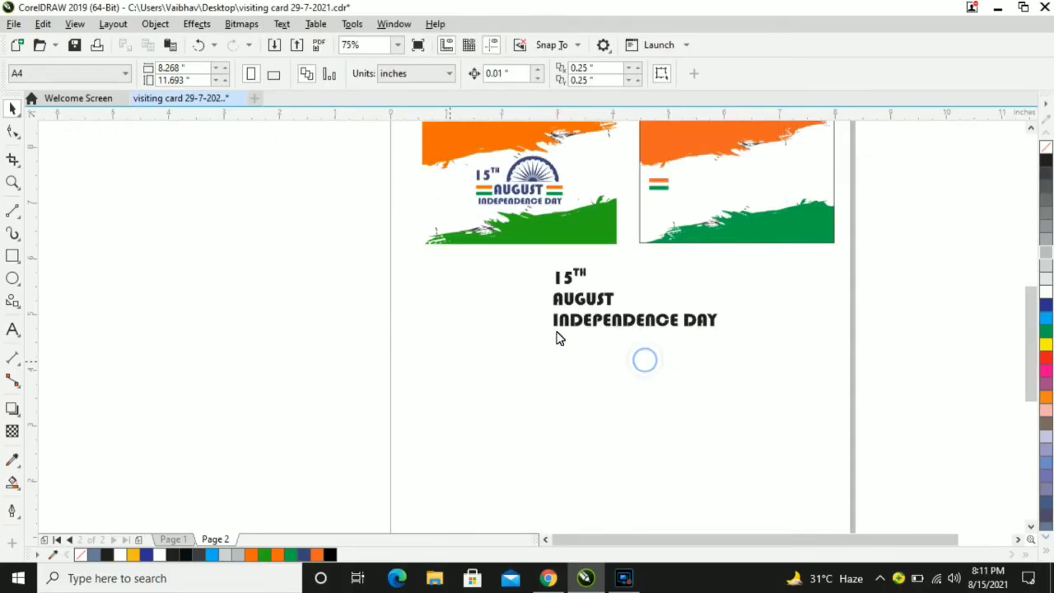
left_click(402, 304)
left_click_drag(508, 393, 396, 353)
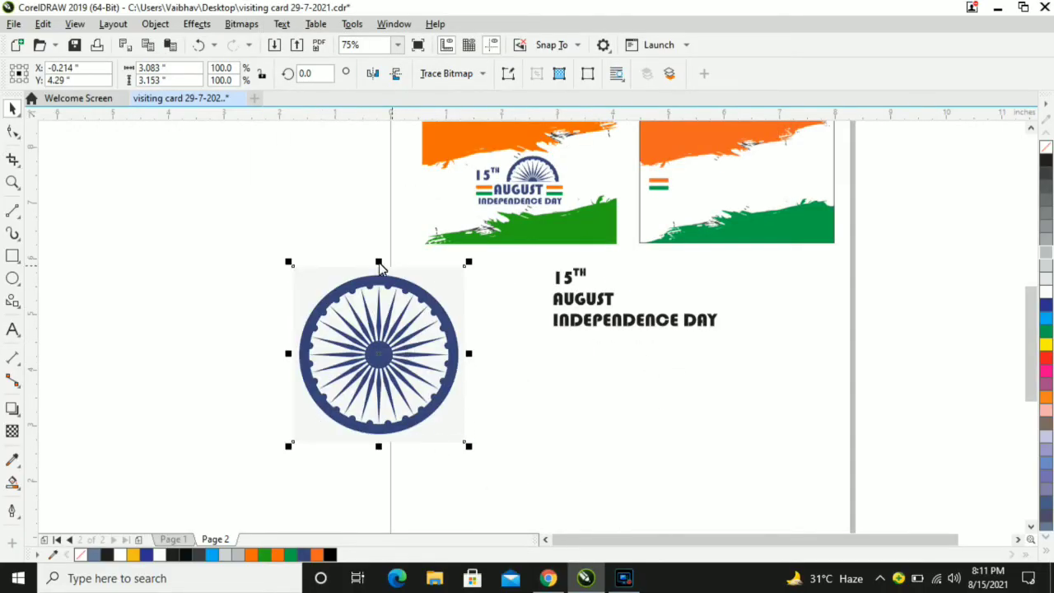
Step: Hide the wheel image's light grey background with a Bitmap Mask, sampling that colour at 0% tolerance
left_click(517, 372)
left_click(409, 342)
left_click(243, 24)
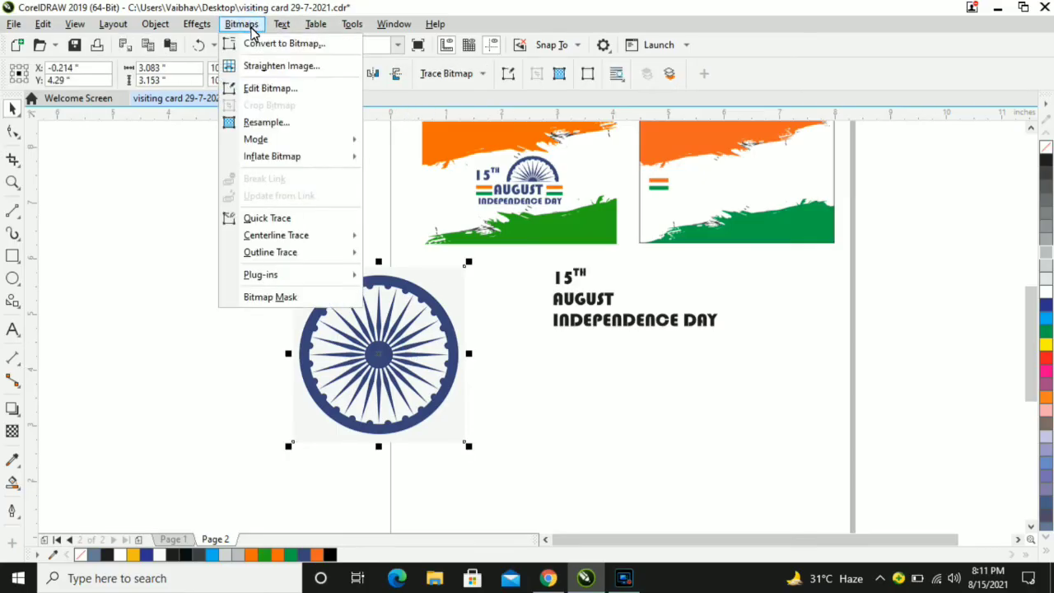
left_click(272, 297)
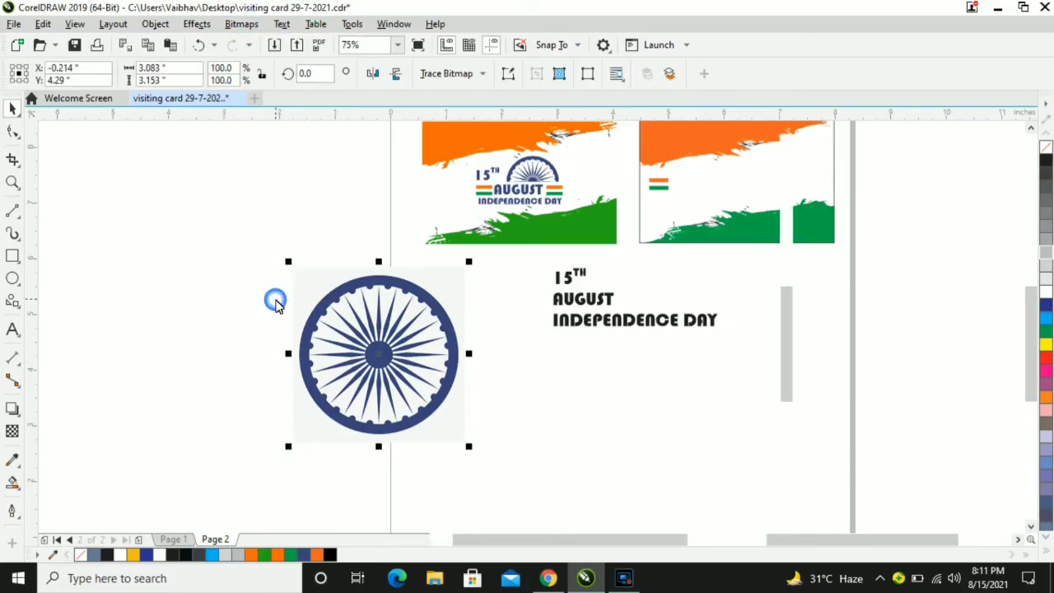
left_click(808, 141)
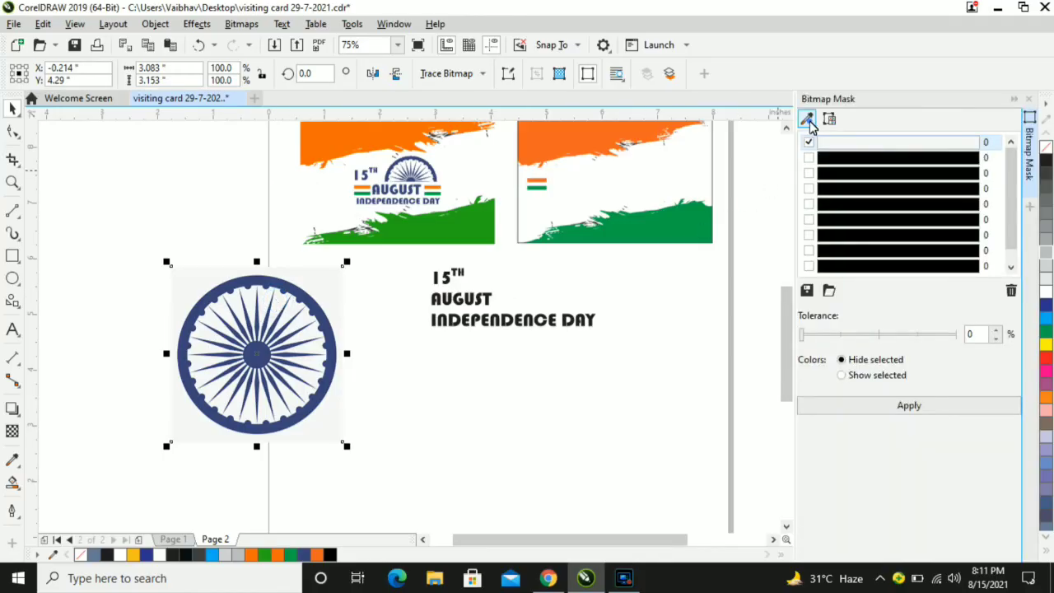
left_click(806, 118)
left_click(332, 293)
left_click(910, 407)
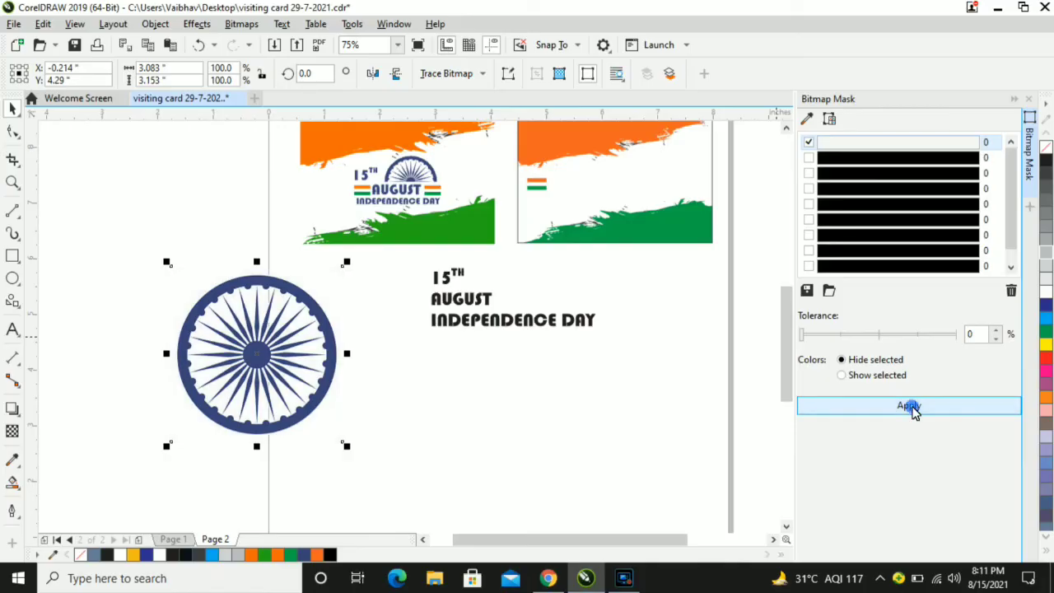
left_click(1028, 99)
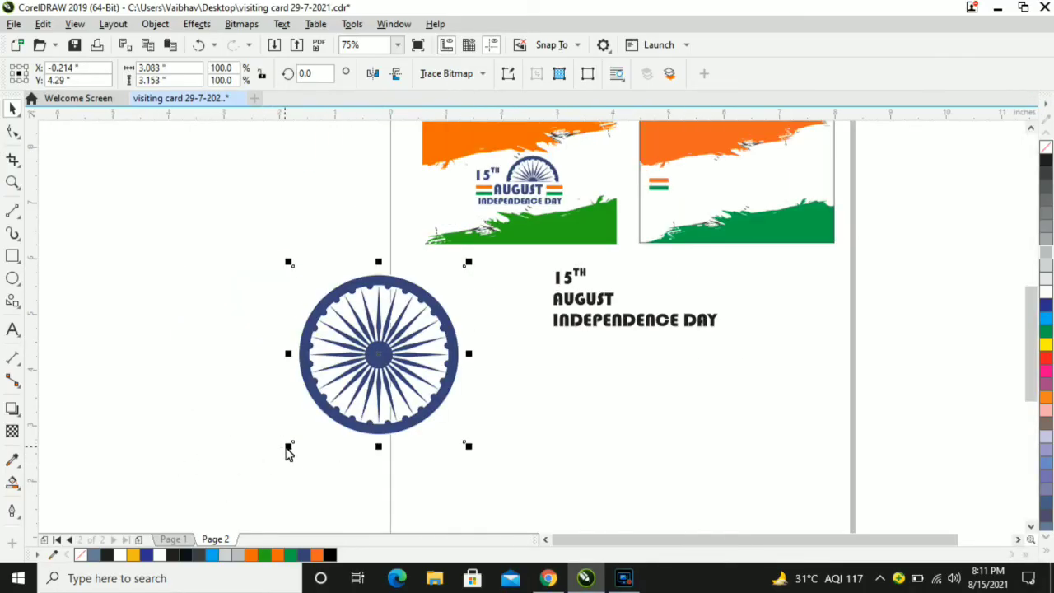
Step: Scale the wheel image down proportionally to about 1.15 by 1.18 inch
left_click_drag(287, 448, 390, 401)
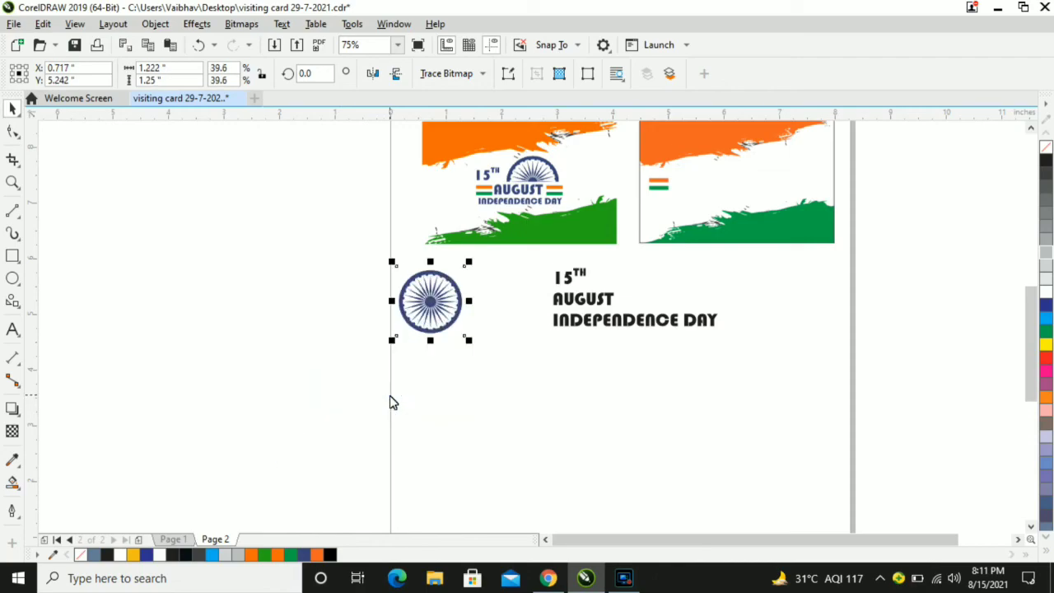
left_click(393, 341)
left_click_drag(394, 346, 398, 352)
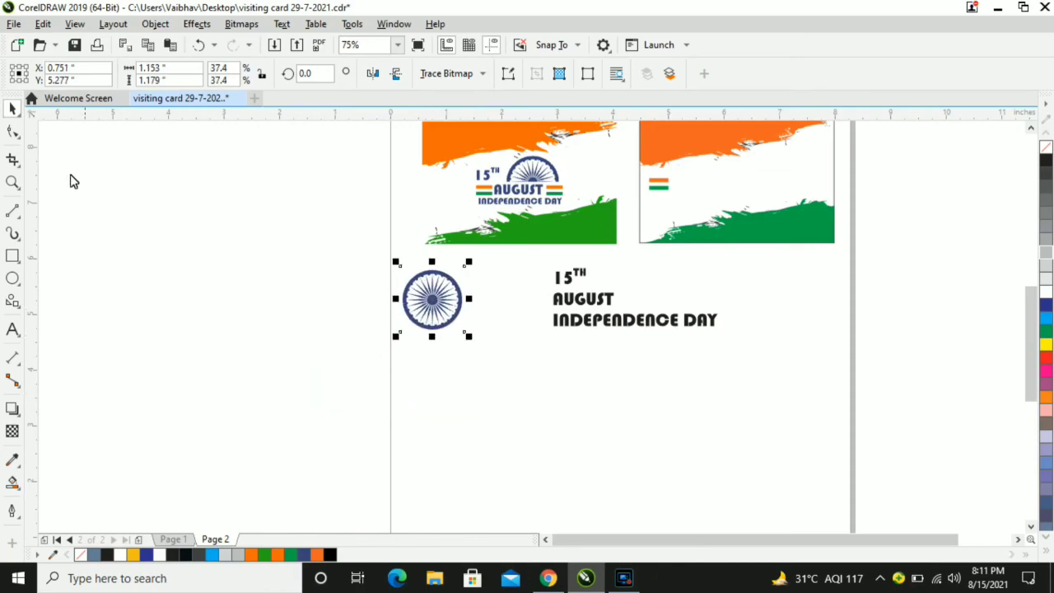
Step: Cut off the wheel image's lower half by raising its two bottom corner nodes to the hub's centre
left_click(12, 132)
left_click_drag(469, 354, 483, 358)
scroll(418, 305, "up", 2)
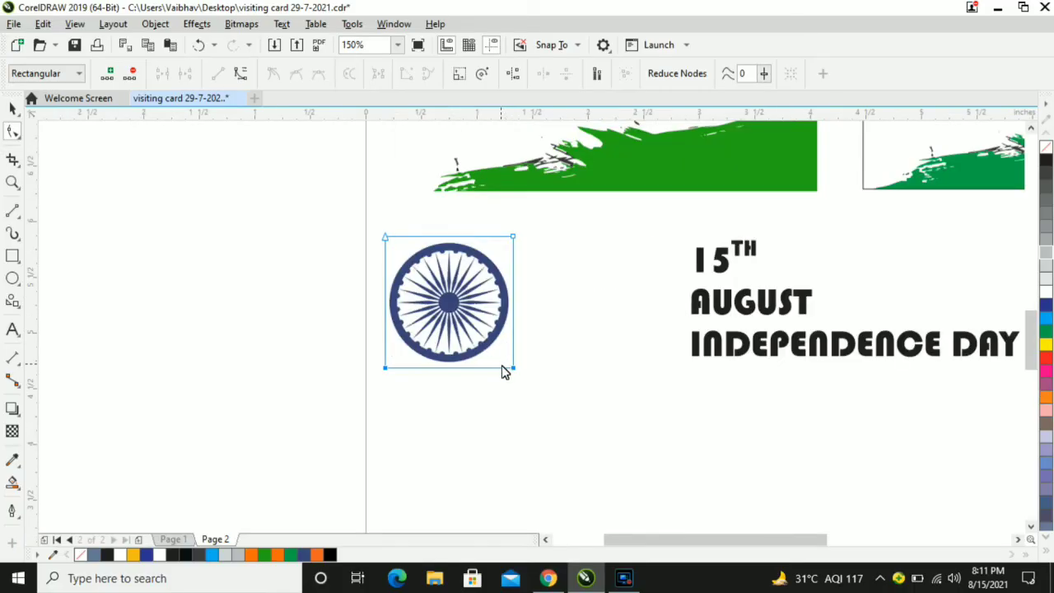
left_click_drag(514, 362, 516, 308)
left_click(12, 107)
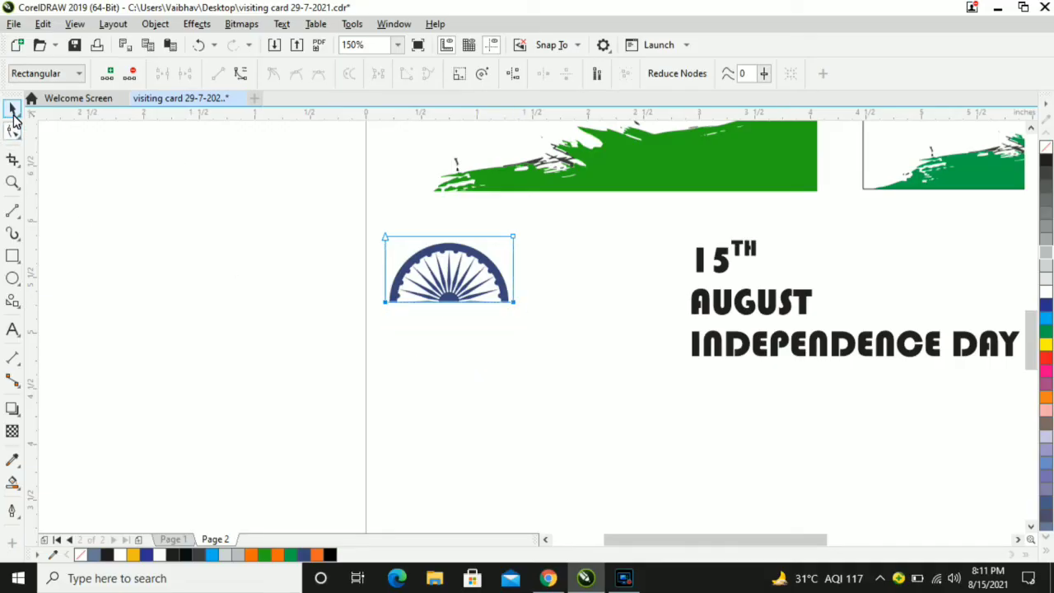
left_click(111, 219)
Step: Group the separate 15 and TH characters of the top lettering line
scroll(324, 341, "down", 2)
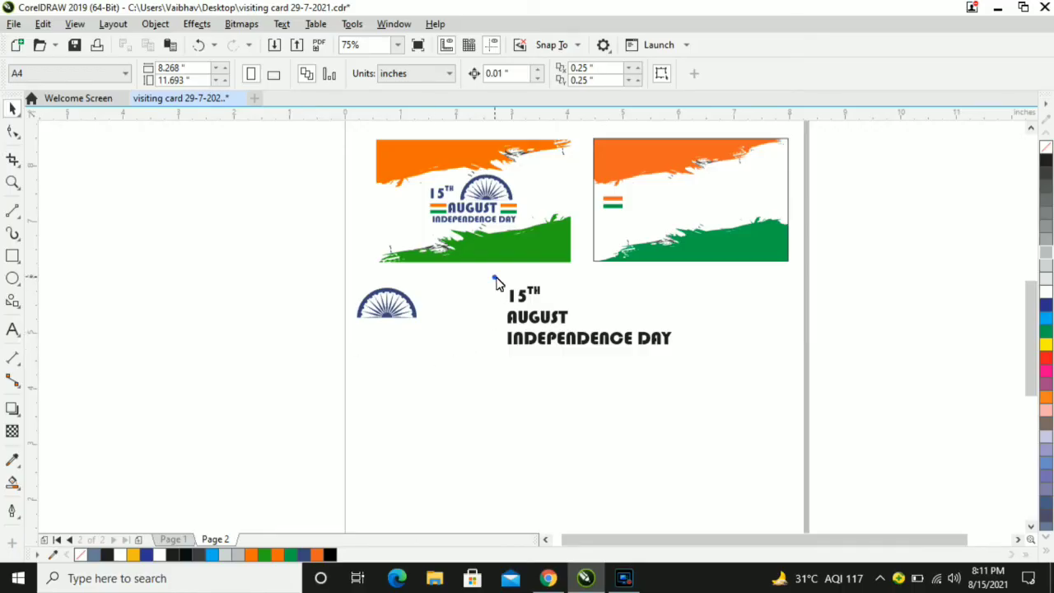
left_click_drag(492, 277, 560, 306)
left_click_drag(487, 276, 563, 314)
key("ctrl+q")
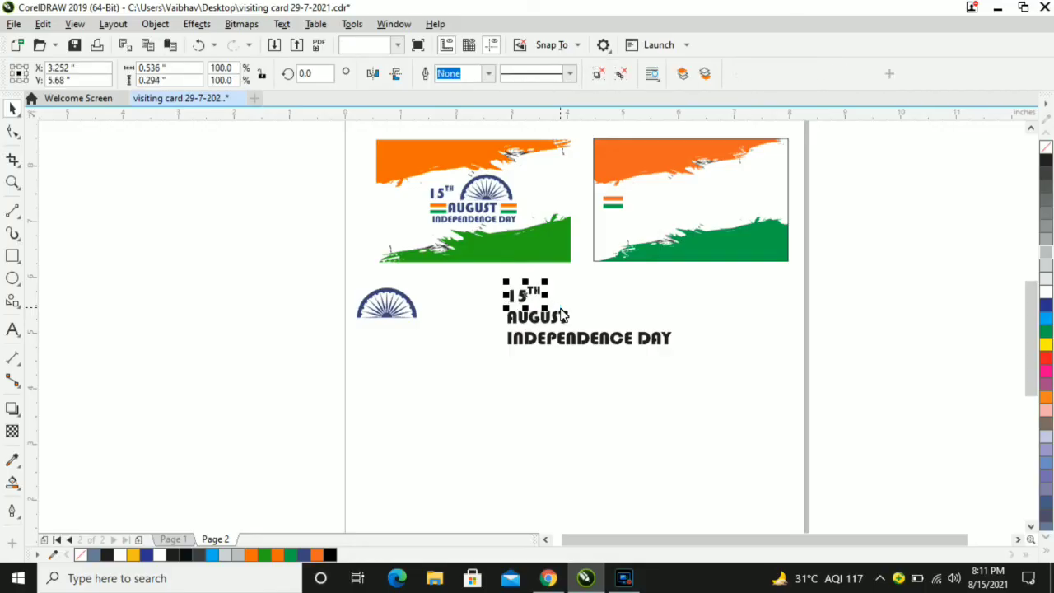
Step: Recolour the 15TH, AUGUST and INDEPENDENCE DAY lettering with the navy blue sampled from the half wheel's rim
scroll(366, 316, "up", 4)
left_click(11, 464)
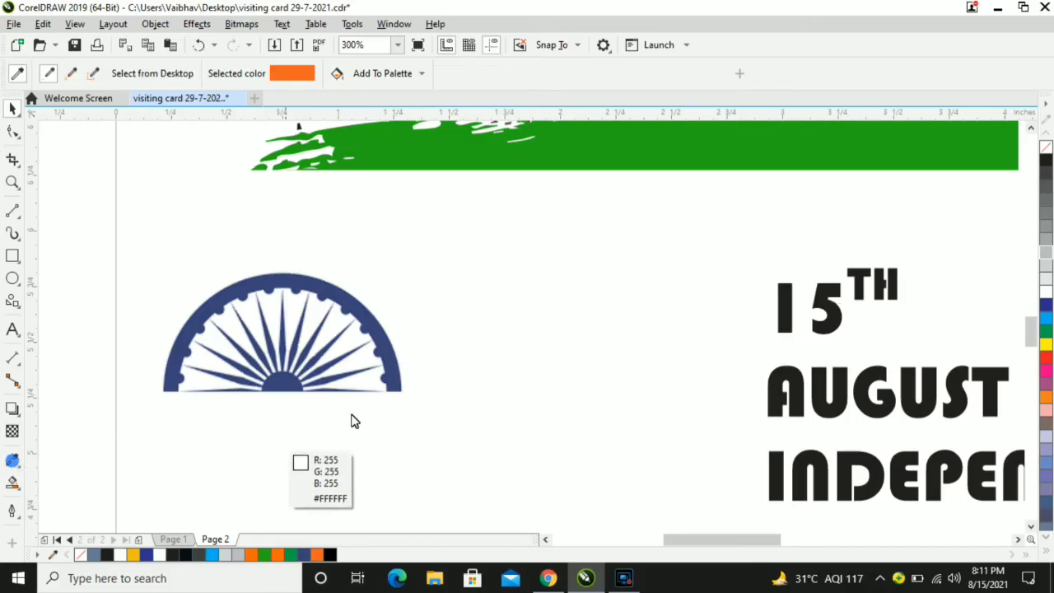
left_click(392, 349)
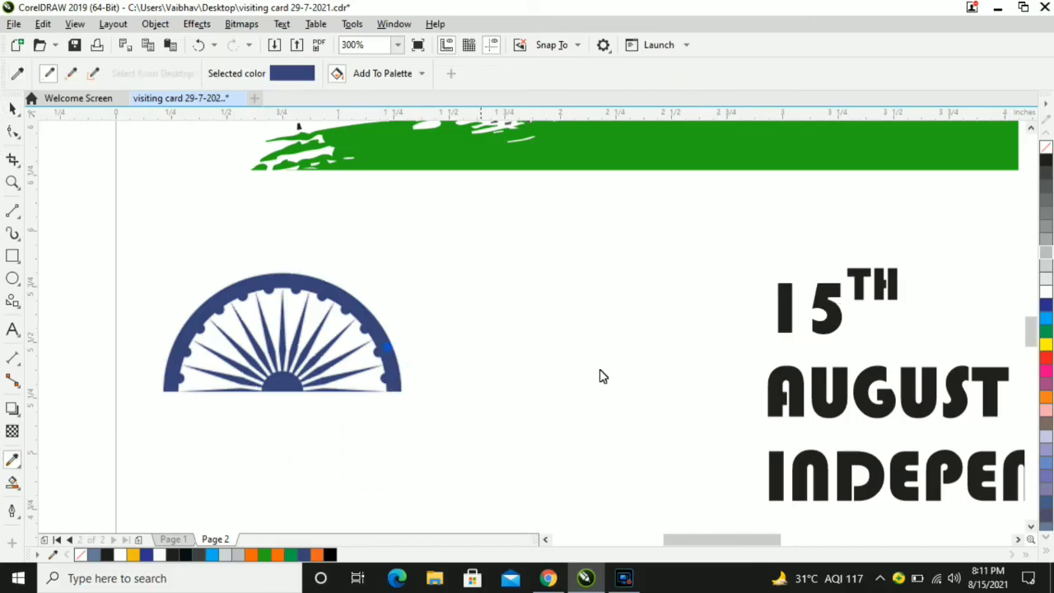
left_click(781, 303)
left_click(832, 295)
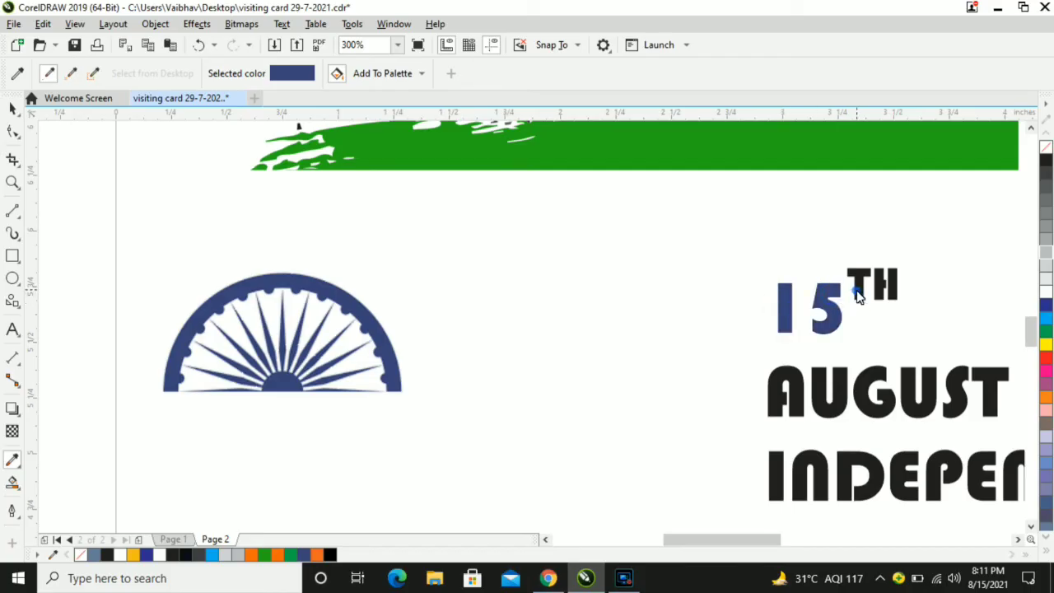
left_click(856, 297)
left_click(814, 379)
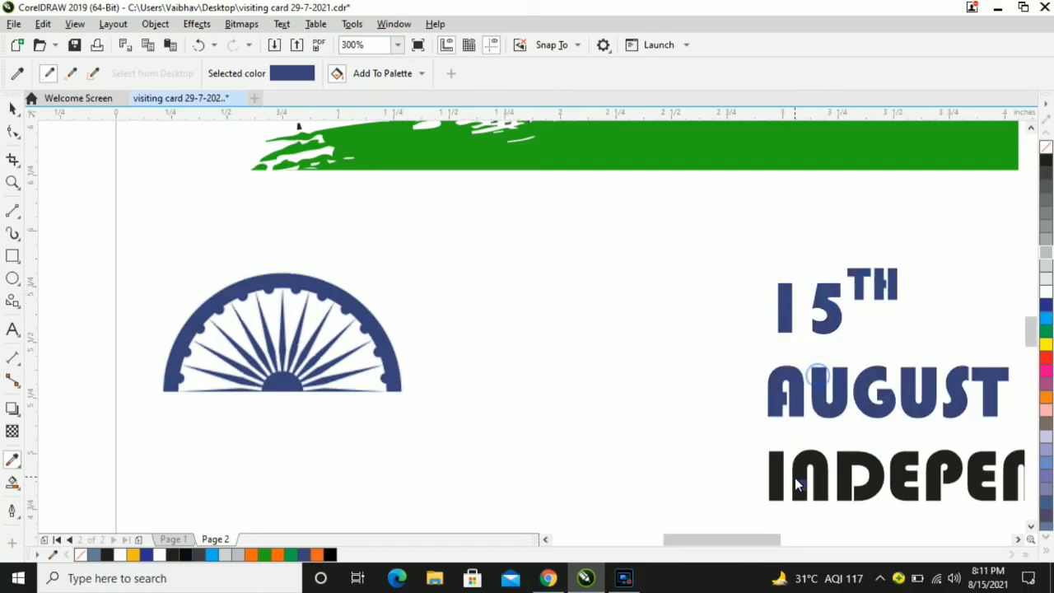
left_click(794, 477)
Step: Move the tricolour strips inward from the new card's left edge, to about 5.5 inches horizontally
scroll(795, 477, "down", 2)
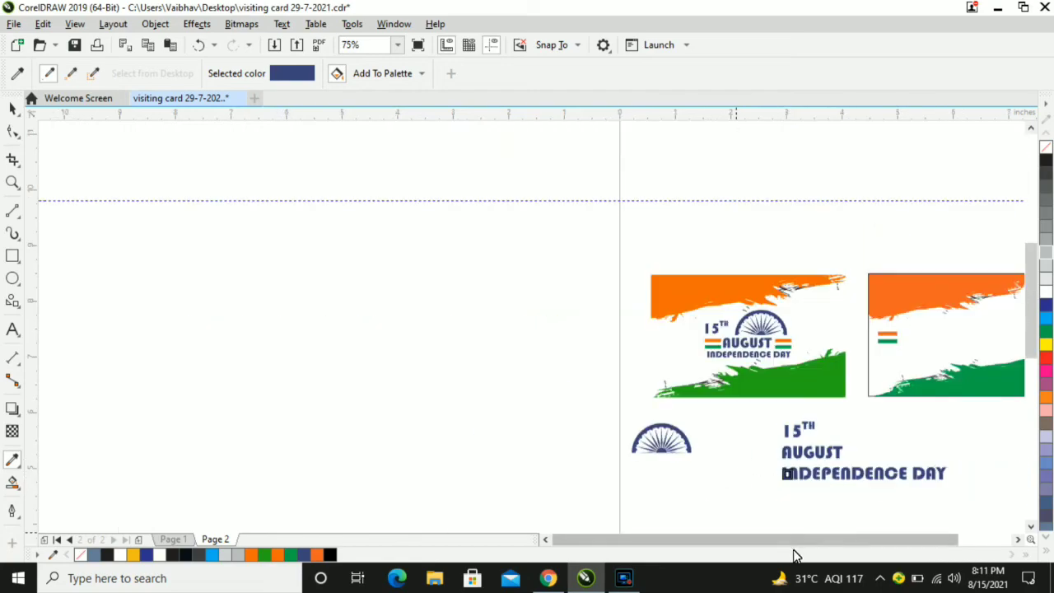
left_click(1018, 538)
left_click(1017, 538)
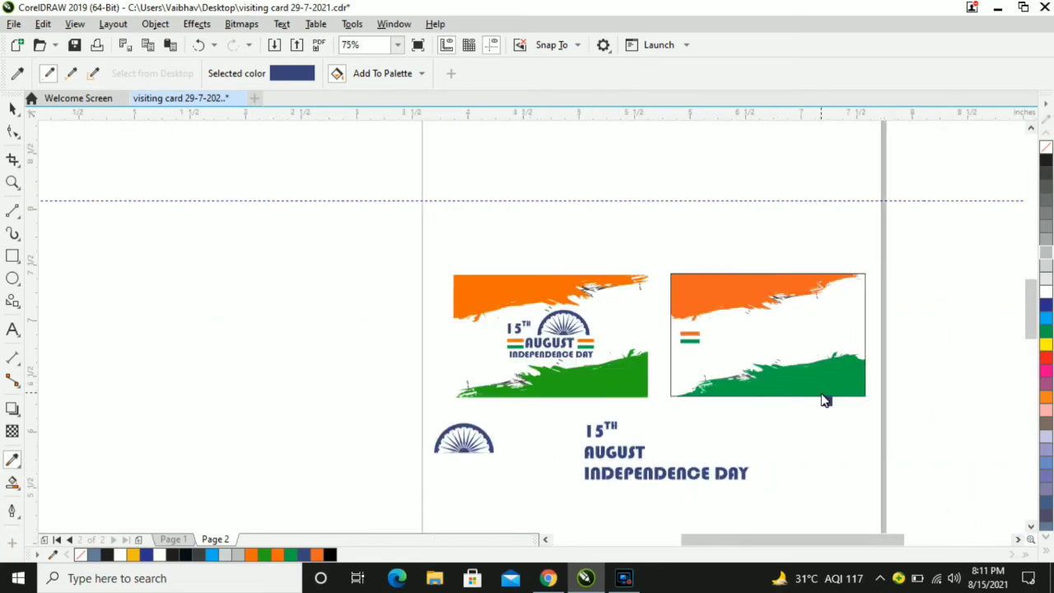
scroll(825, 400, "up", 1)
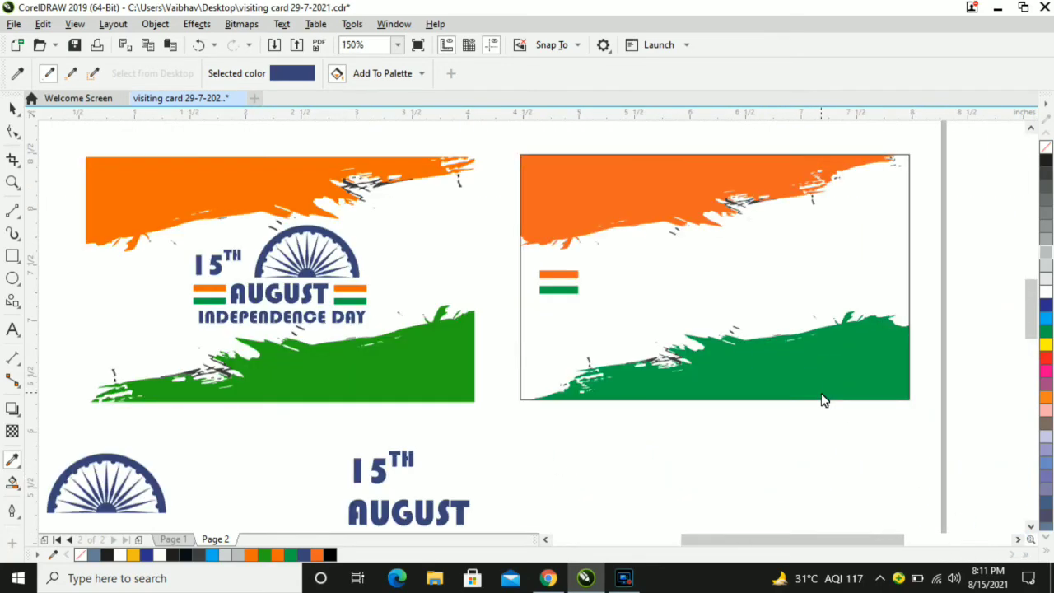
left_click(12, 108)
left_click_drag(562, 288, 634, 292)
Step: Shrink the 15TH lettering to about 0.38 by 0.21 inch and place it directly above the tricolour strips
left_click_drag(313, 444, 457, 515)
left_click_drag(349, 491, 636, 270)
left_click(536, 465)
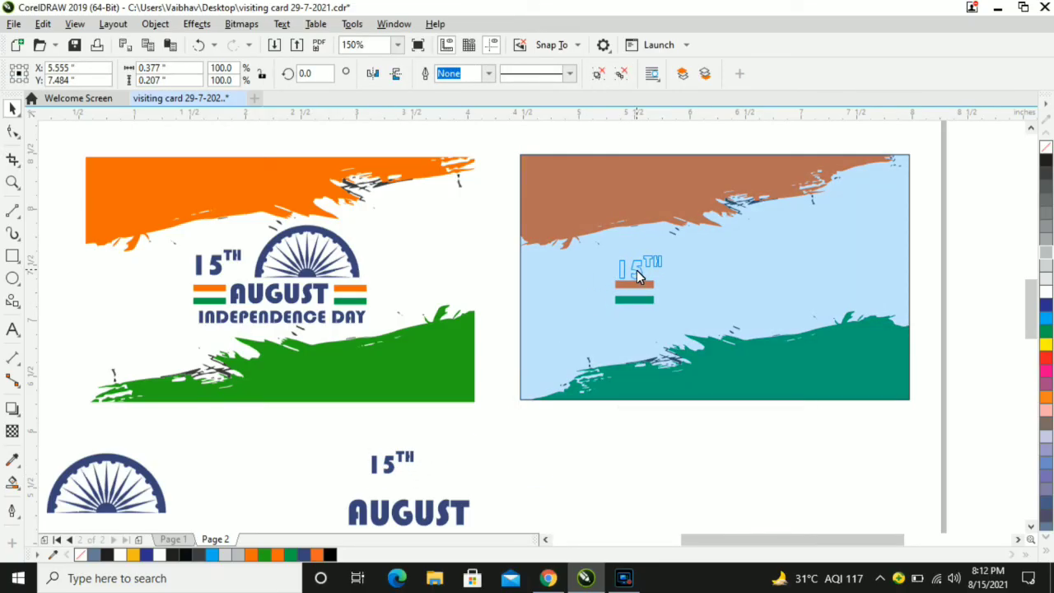
Step: Move the AUGUST lettering beside the strips on the new card and scale it down to about 18.9 pt
left_click(443, 510)
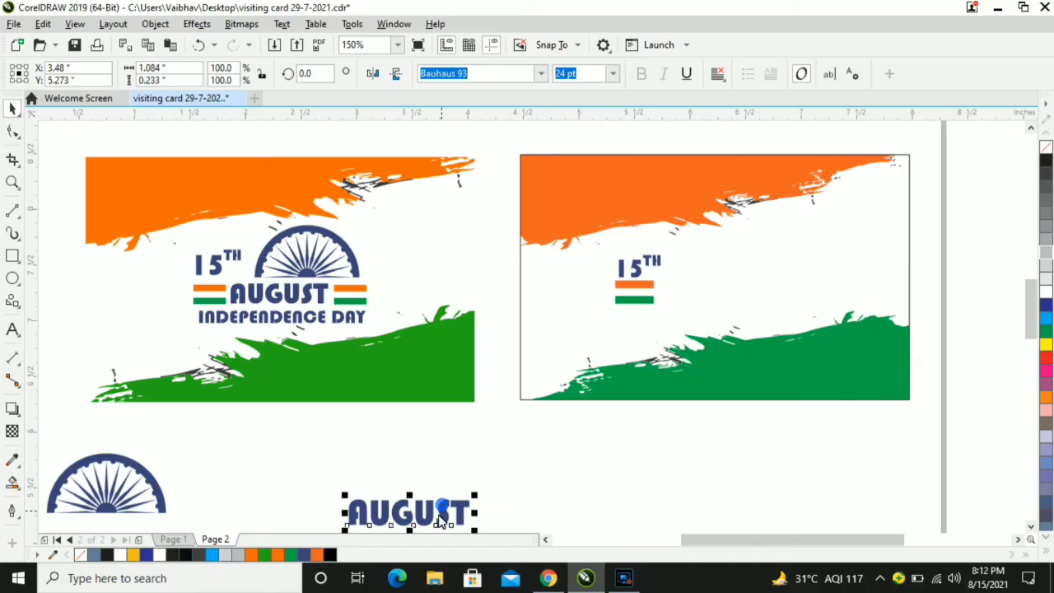
left_click_drag(412, 514, 723, 293)
left_click_drag(789, 317, 765, 316)
left_click_drag(711, 290, 707, 294)
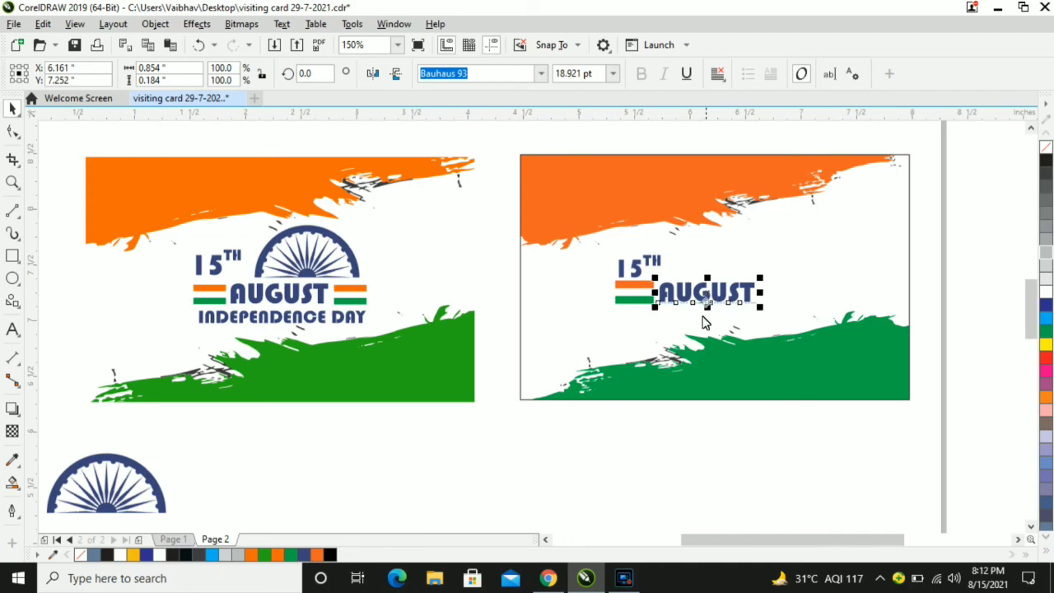
left_click(692, 461)
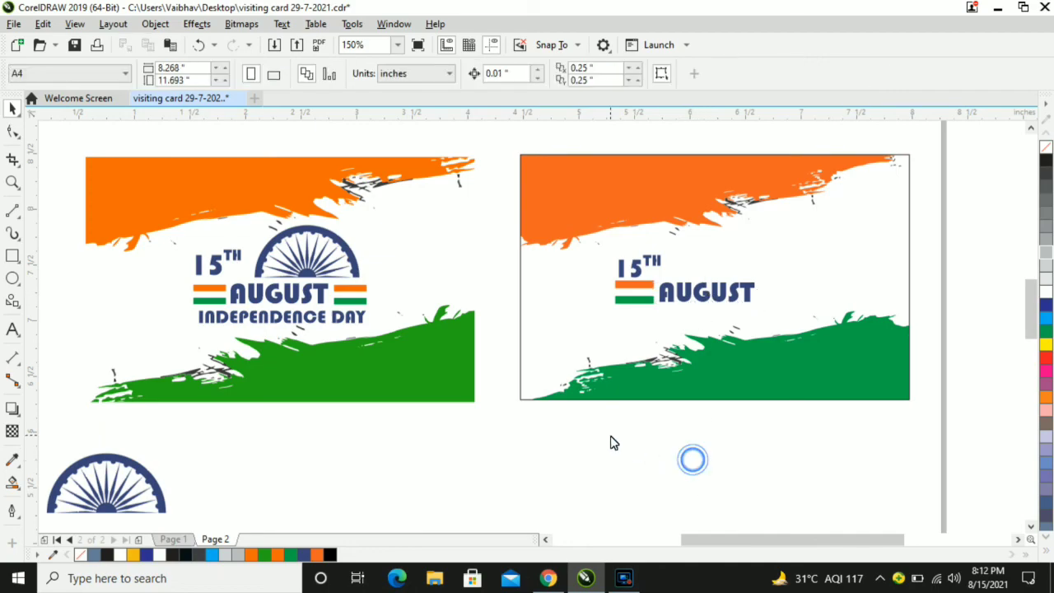
Step: Duplicate the tricolour strips onto the other side of the new card's AUGUST lettering, at about 6.8 inches horizontally
left_click(635, 304)
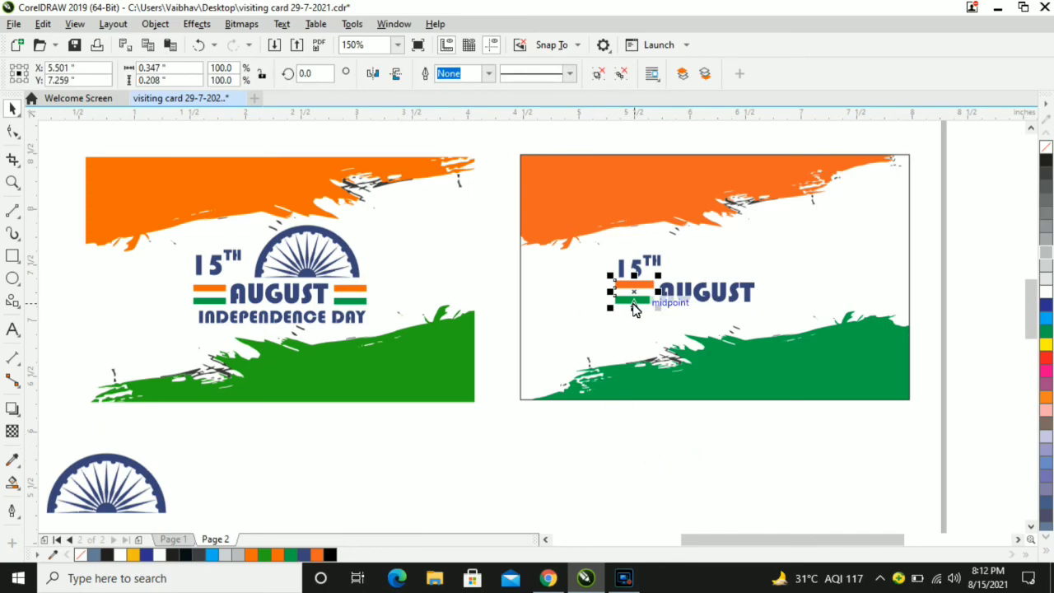
left_click_drag(634, 308, 779, 295)
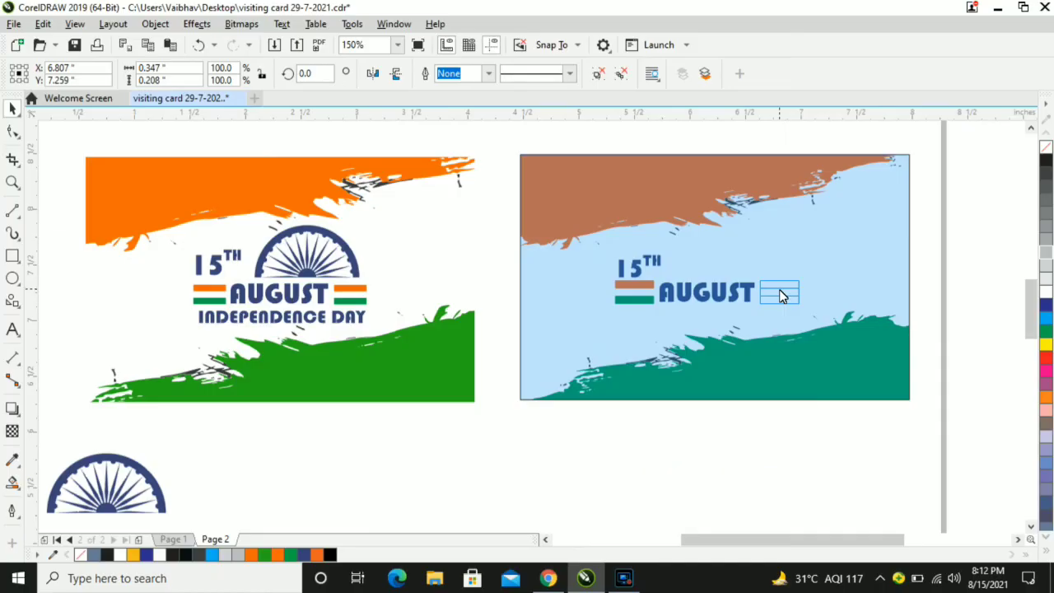
left_click(610, 444)
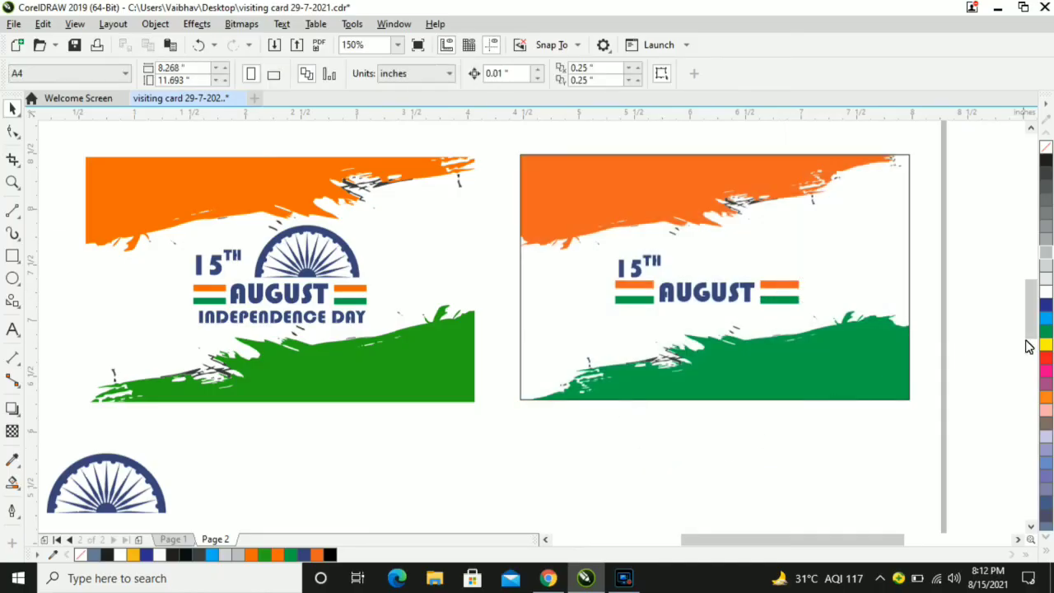
Step: Move the INDEPENDENCE DAY lettering directly below AUGUST on the new card and scale it down to about 13.7 pt
left_click_drag(1028, 328, 1028, 331)
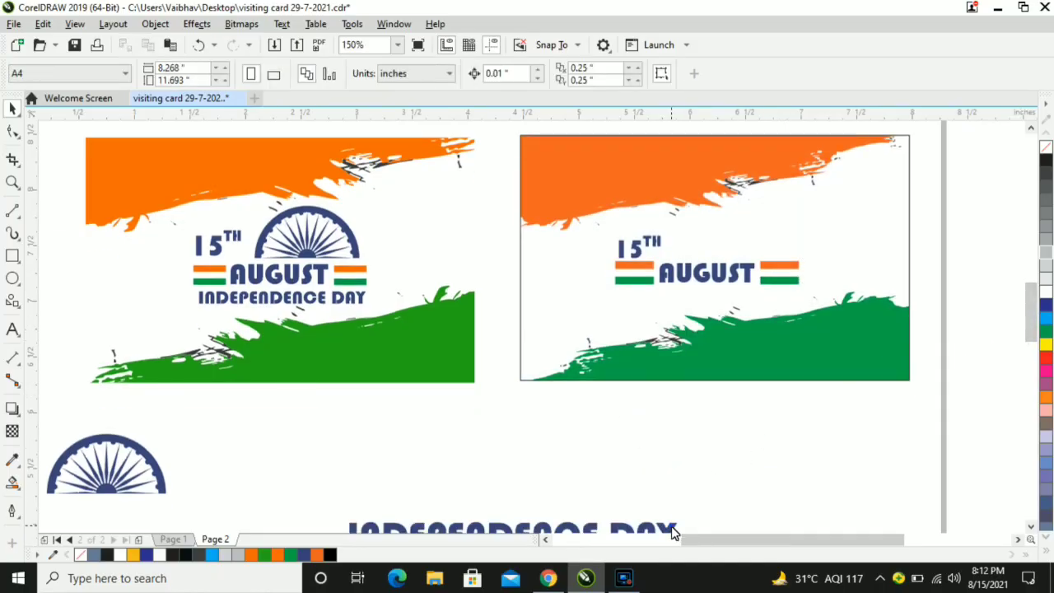
mouse_move(670, 526)
left_mouse_down()
mouse_move(694, 485)
mouse_move(645, 507)
mouse_move(574, 515)
mouse_move(498, 503)
mouse_move(713, 362)
mouse_move(715, 298)
mouse_move(706, 302)
left_mouse_up()
left_click_drag(820, 316, 809, 324)
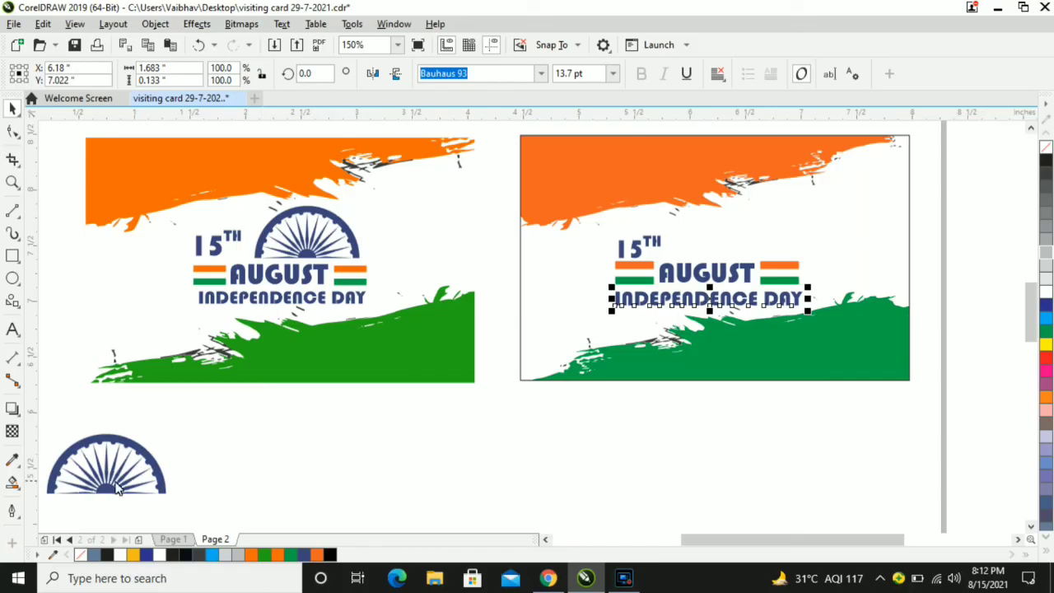
Step: Place the half Ashoka wheel above AUGUST beside 15TH on the new card, centred at about 6.39 by 7.70 inches
left_click_drag(116, 480, 736, 230)
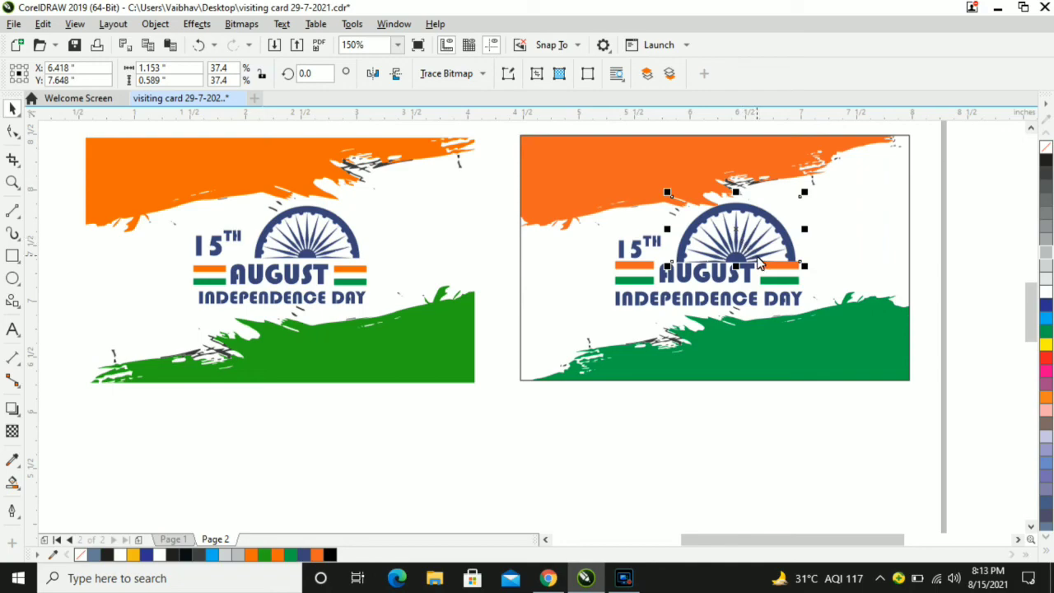
key("Left")
key("Up")
key("Left")
key("Up")
key("Left")
key("Up")
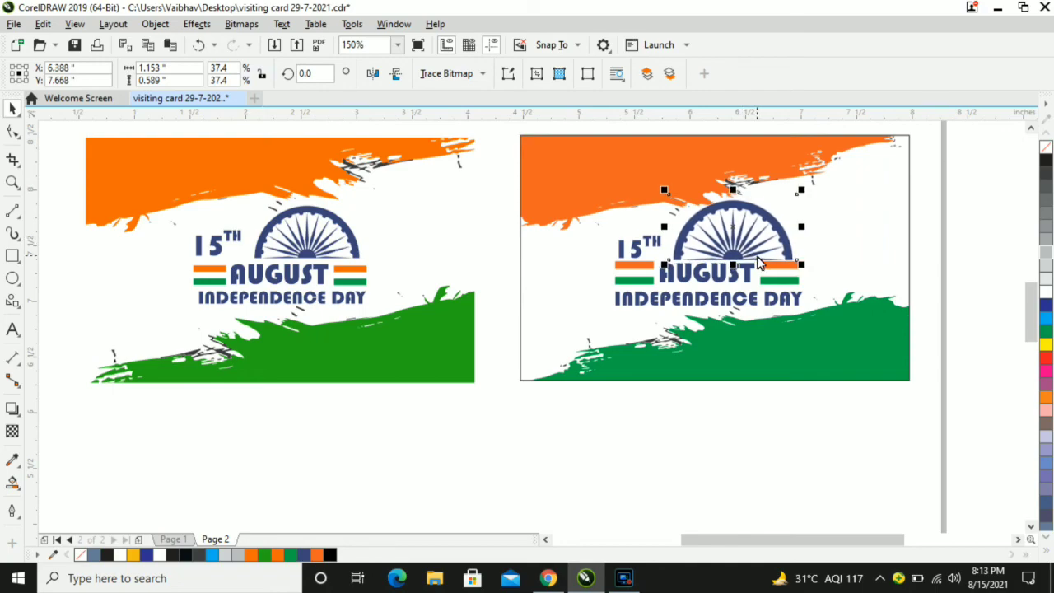
key("Up")
key("Up")
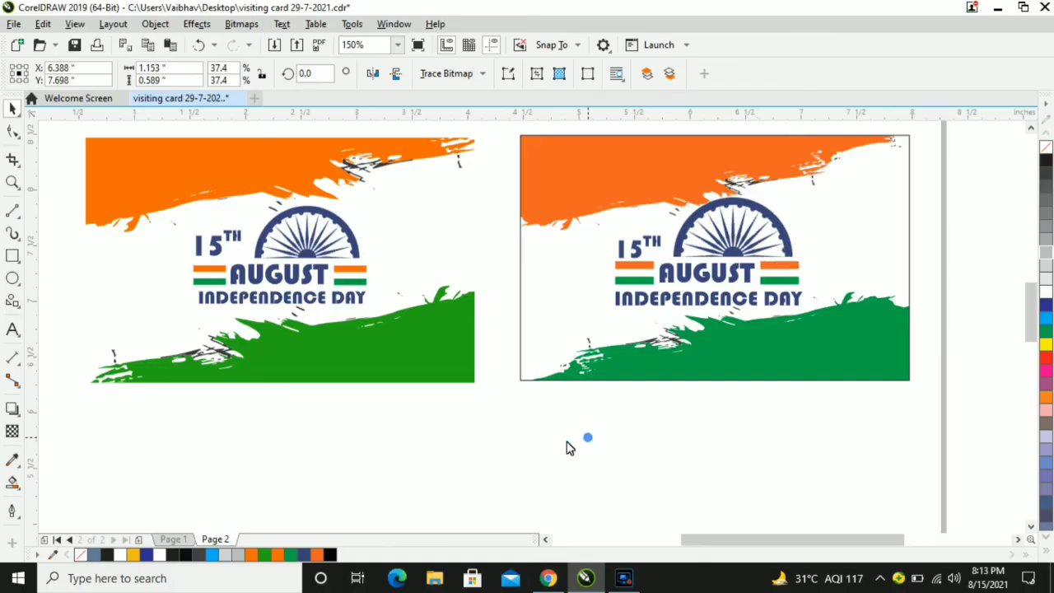
Step: Shrink the new card's lettering, strips and wheel together to about 1.48 by 0.91 inch and centre them horizontally on the card
mouse_move(546, 435)
left_mouse_down()
mouse_move(694, 384)
mouse_move(877, 179)
left_mouse_up()
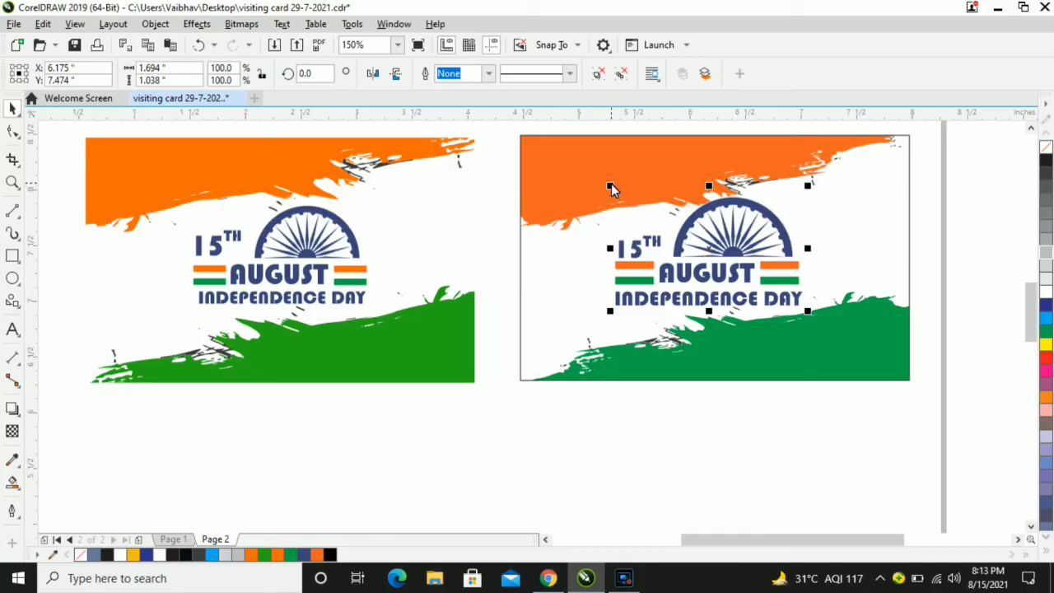
left_click_drag(610, 185, 623, 207)
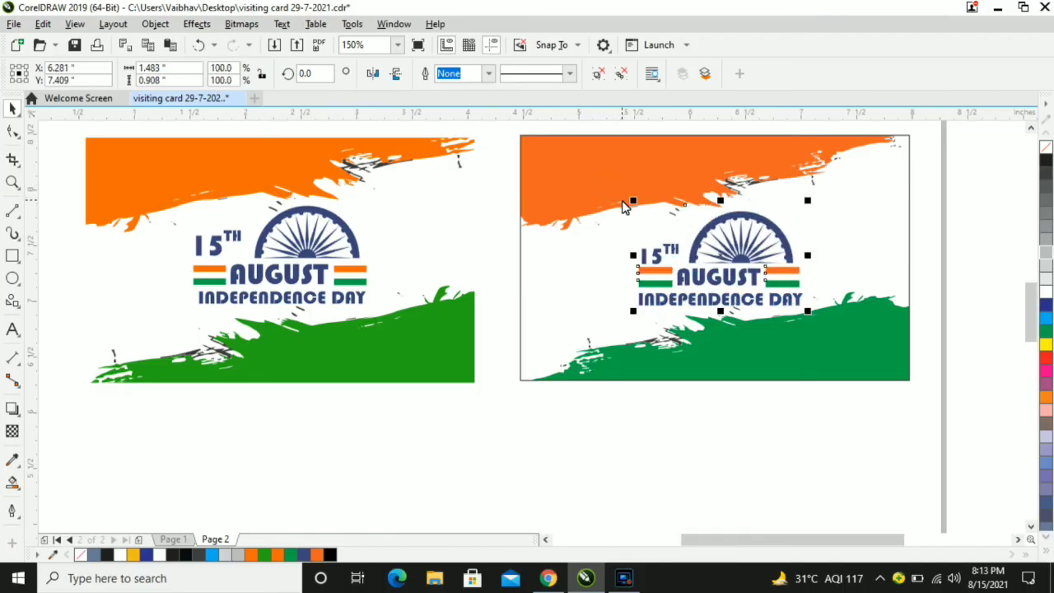
left_click(563, 297)
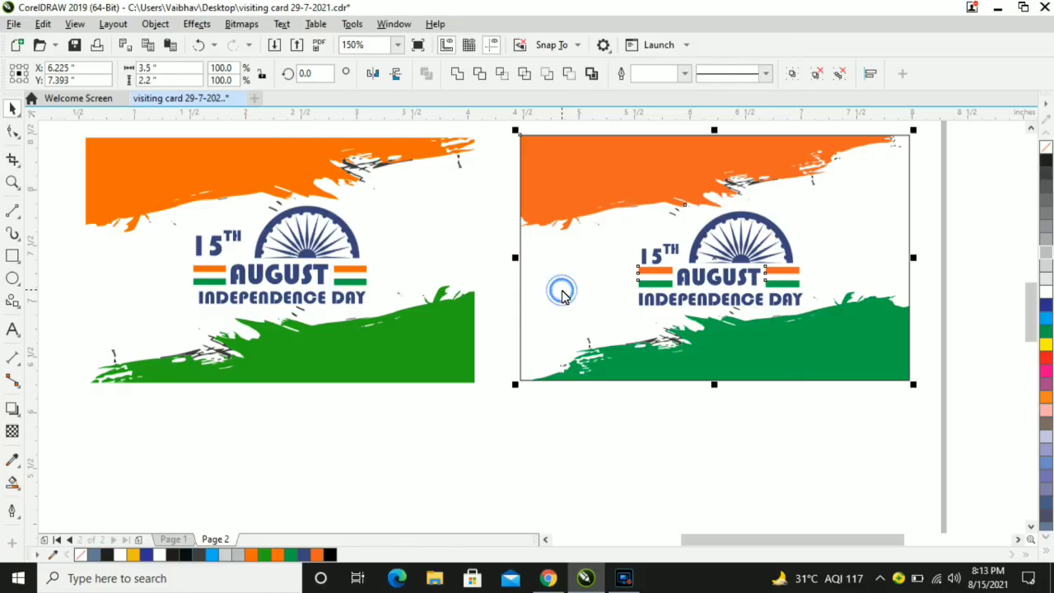
key("e")
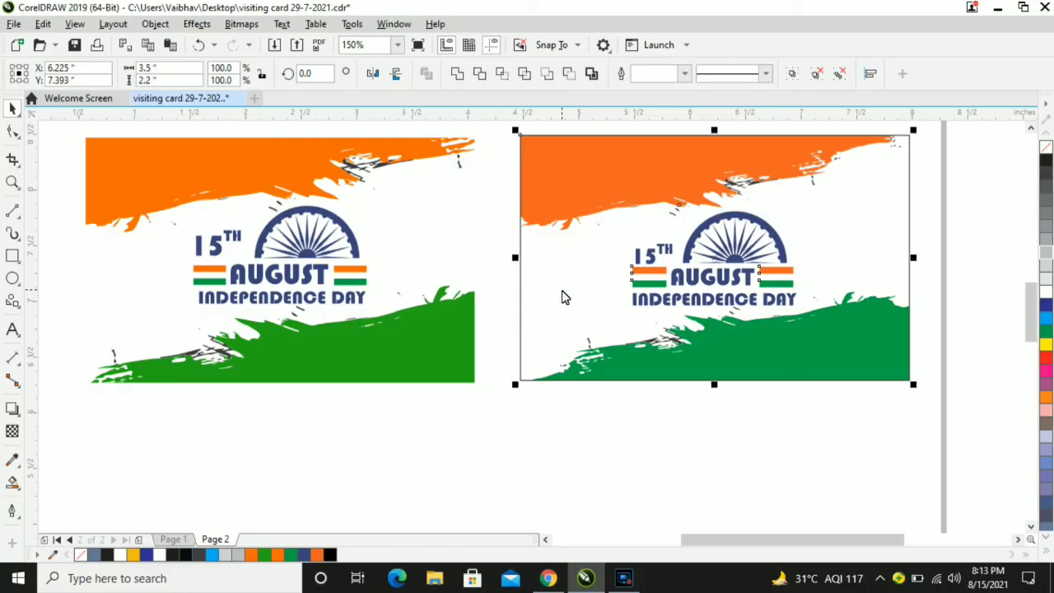
left_click(644, 419)
Step: Set the outline width of the new card's rectangle to None
left_click(885, 239)
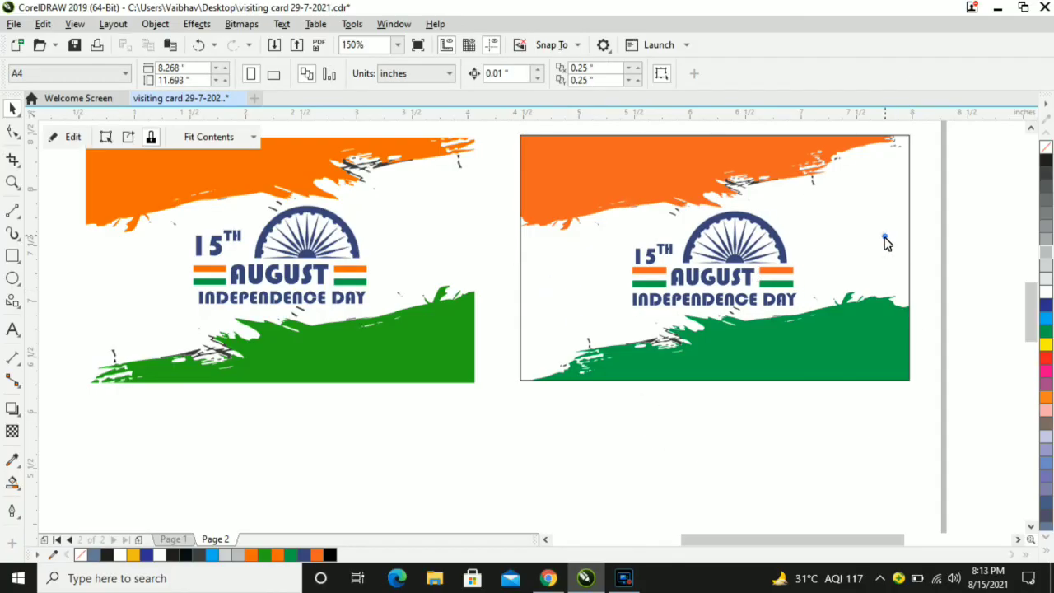
left_click(769, 73)
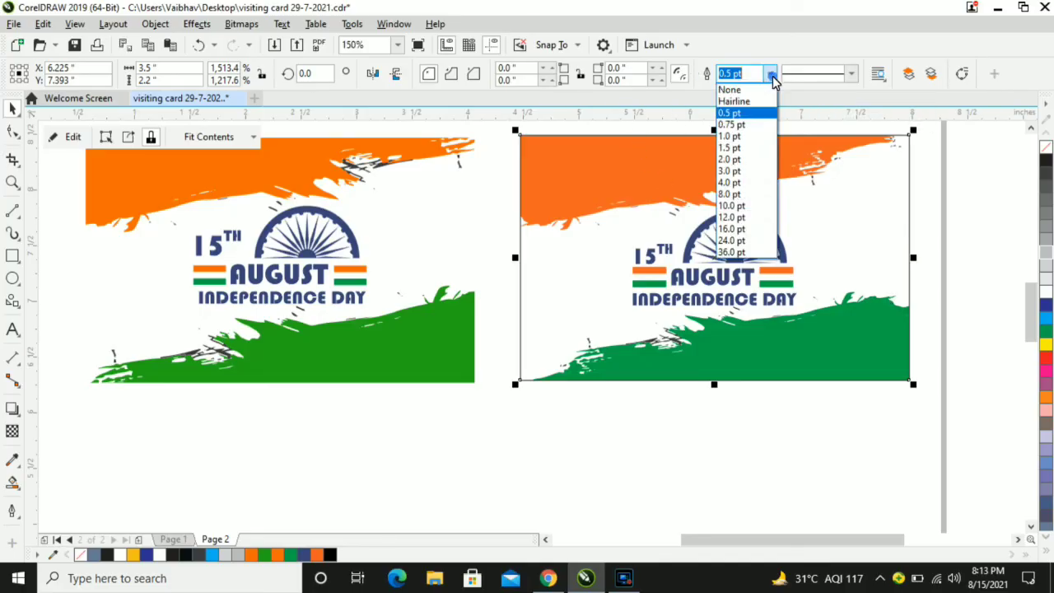
left_click(766, 90)
Step: Frame both cards in the view and compare the original with the recreated card in a full-screen preview
scroll(708, 204, "down", 1)
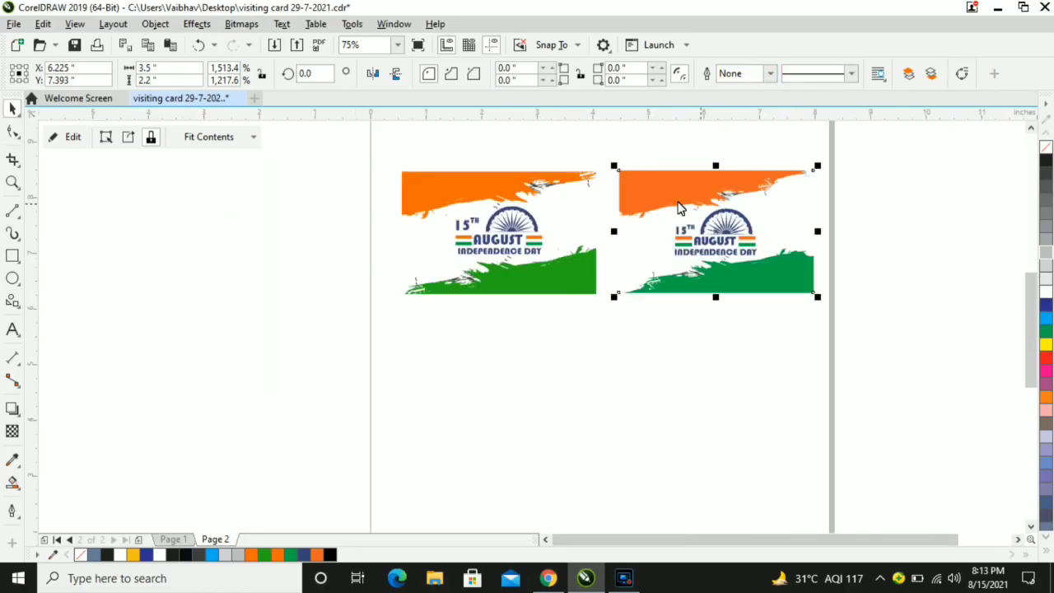
left_click(400, 170)
left_click_drag(369, 146, 832, 308)
left_click(13, 182)
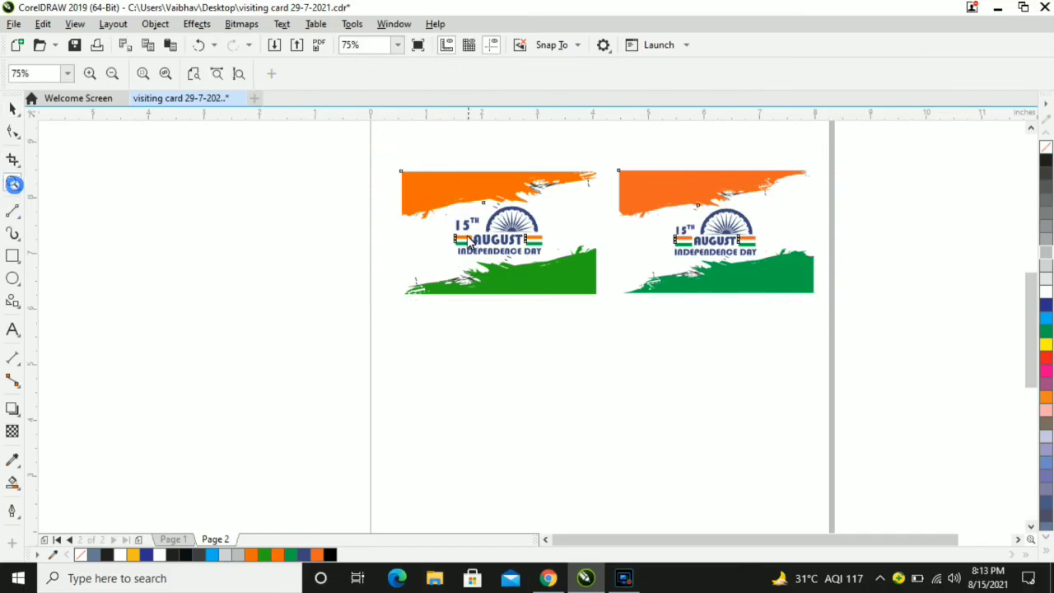
left_click_drag(389, 159, 823, 306)
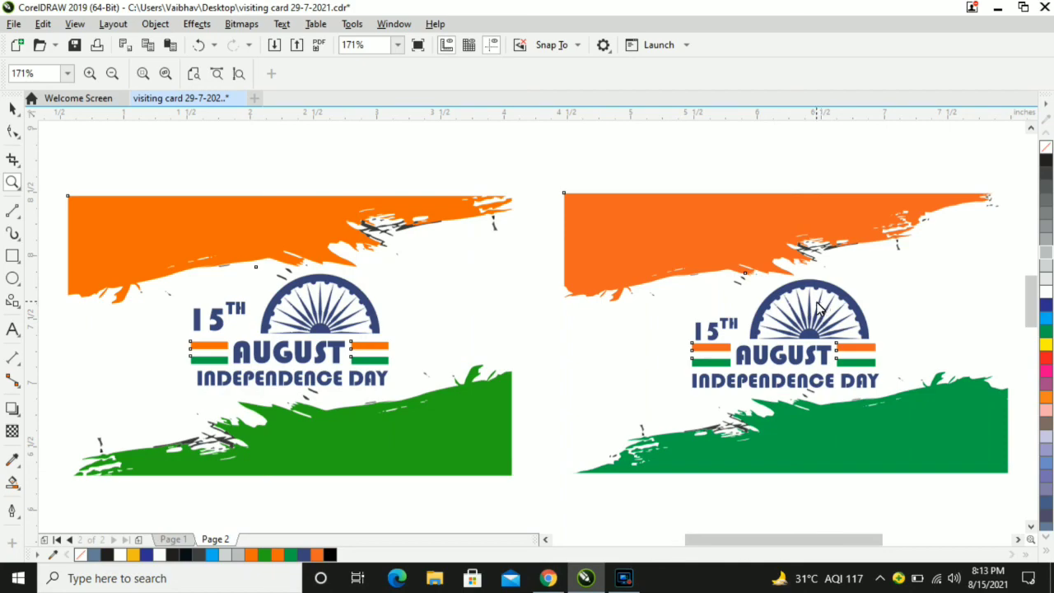
key("F9")
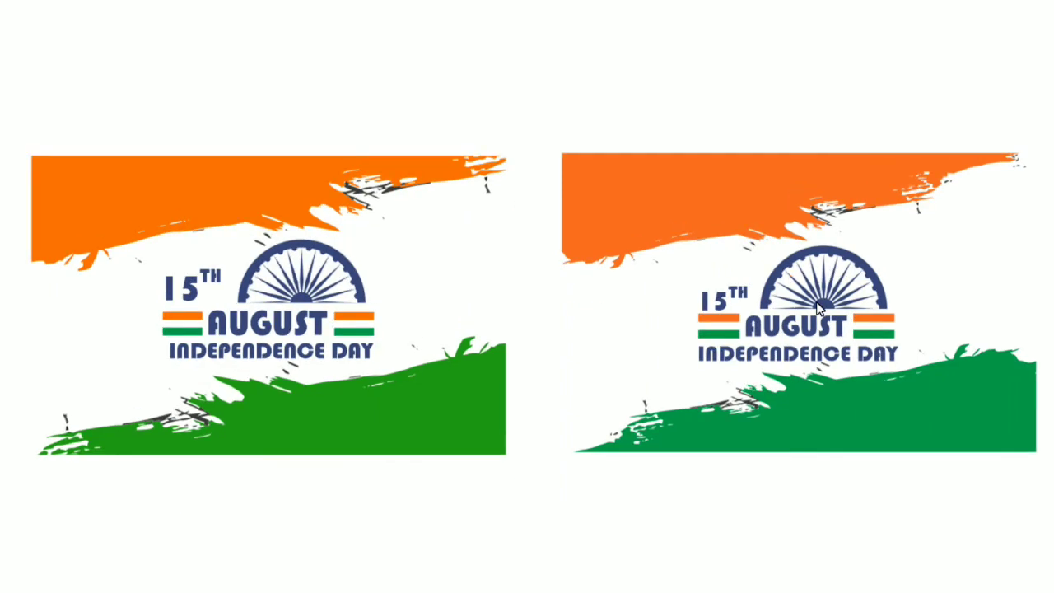
key("F9")
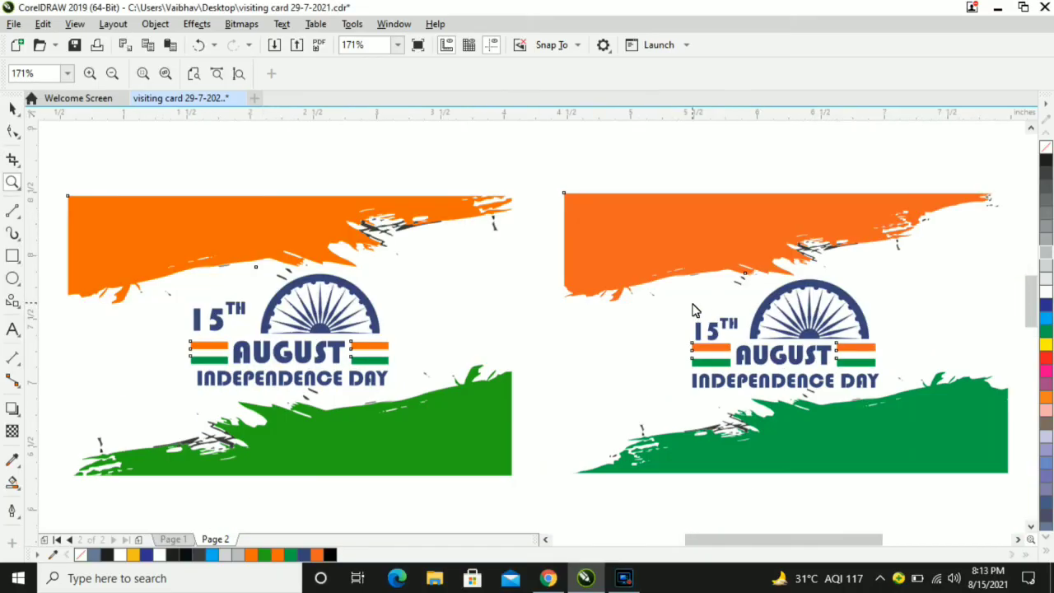
Step: Add a two-line closing text above the cards reading "dONE" and "Thank You :"
left_click(20, 331)
left_click(501, 164)
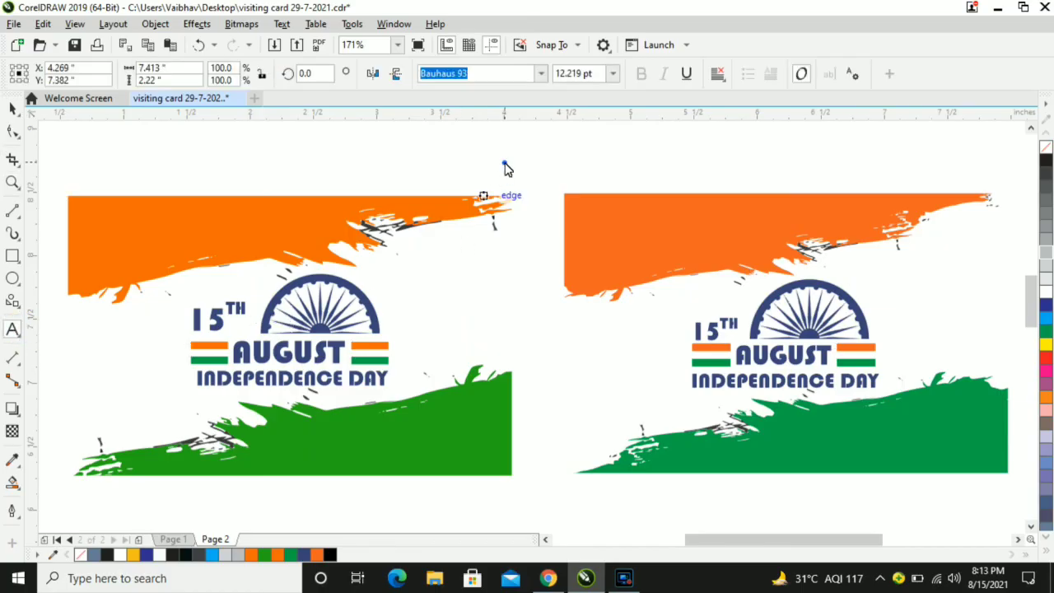
type("dONE")
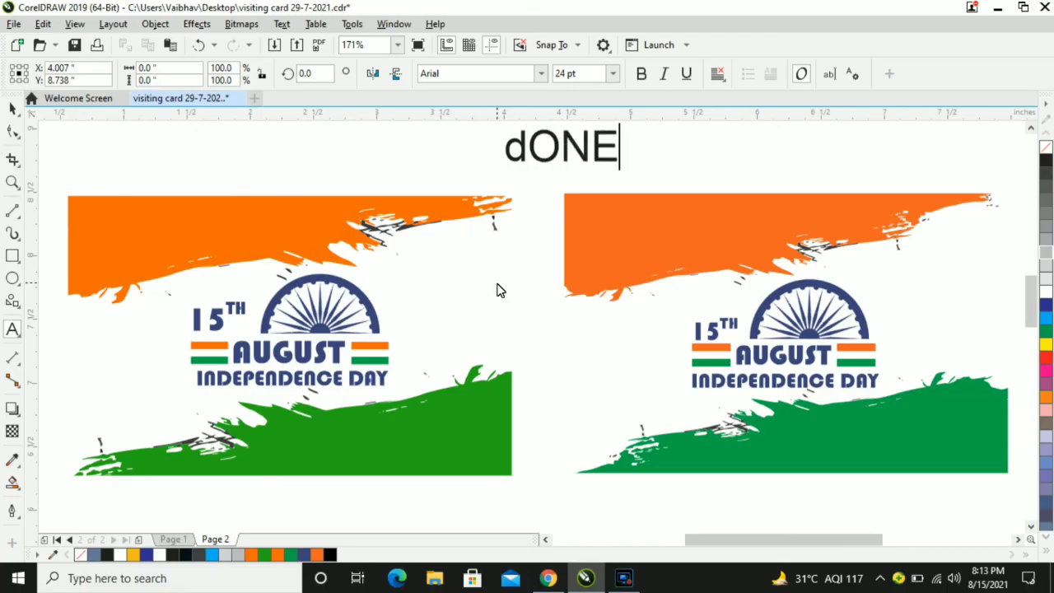
key("Return")
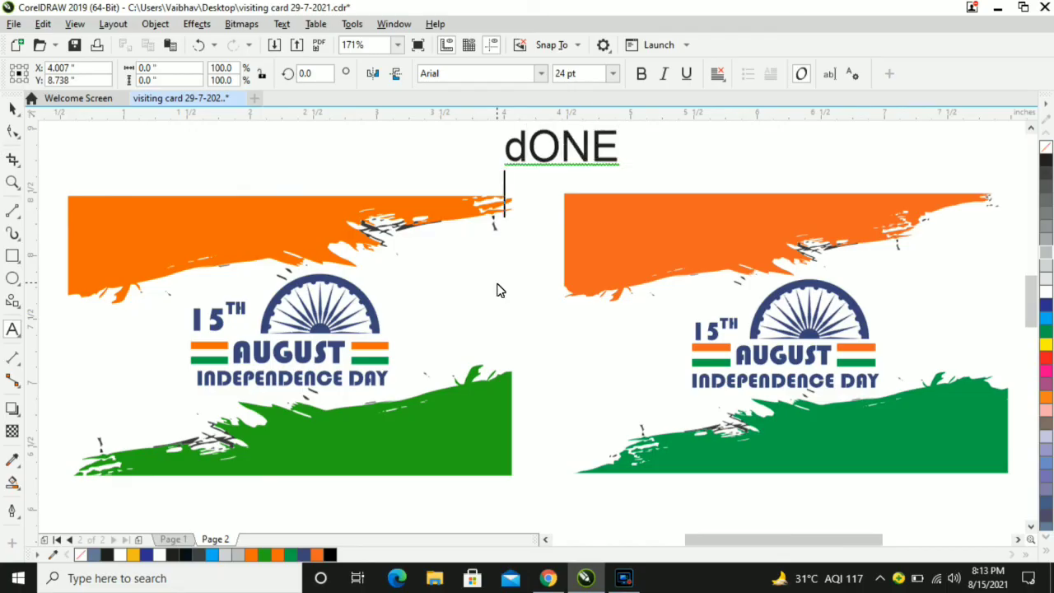
type("T")
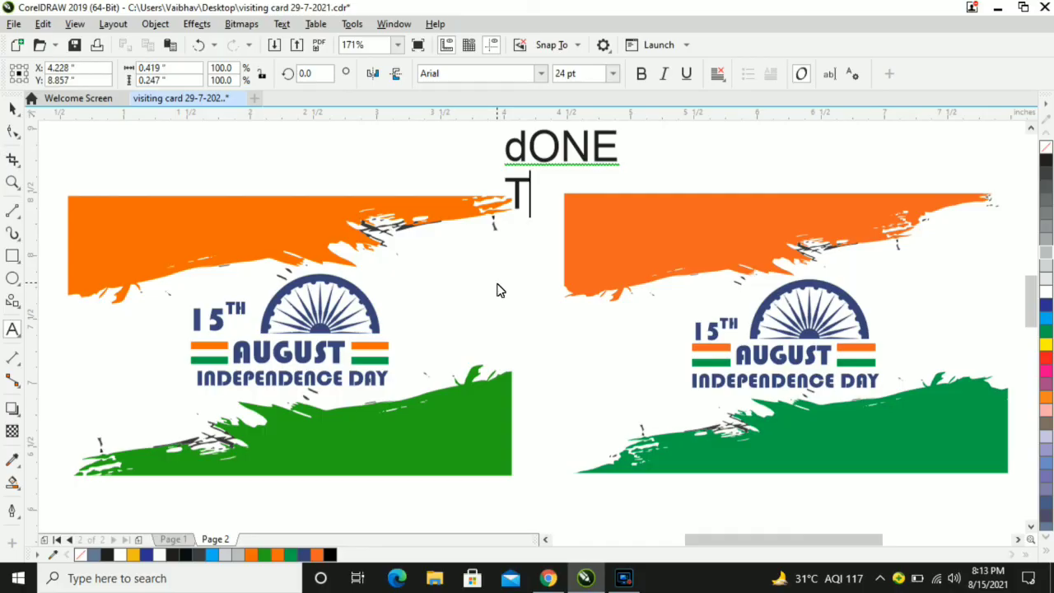
type("hank Y")
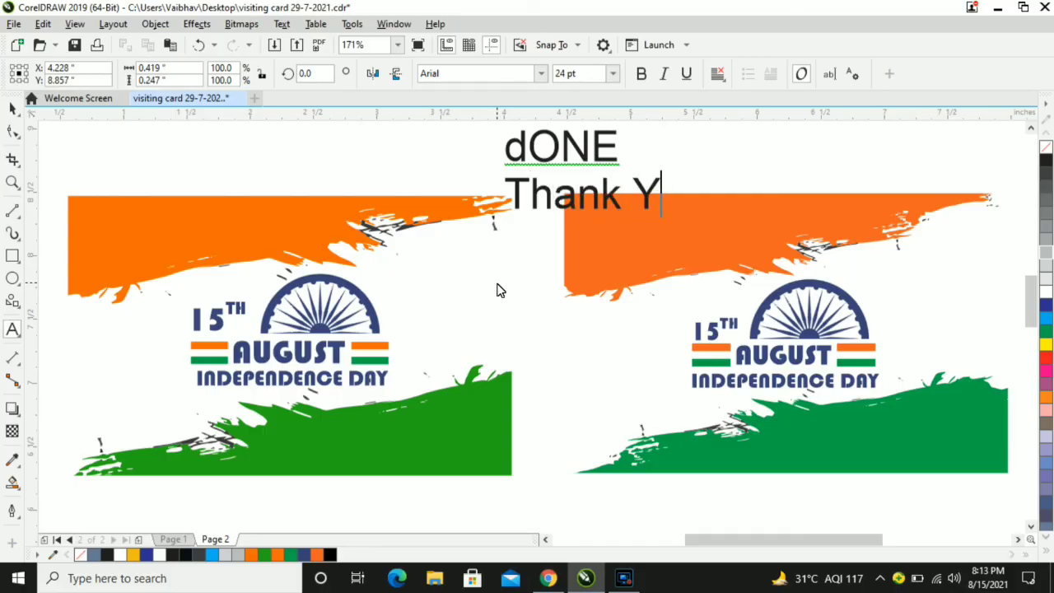
type("ou :")
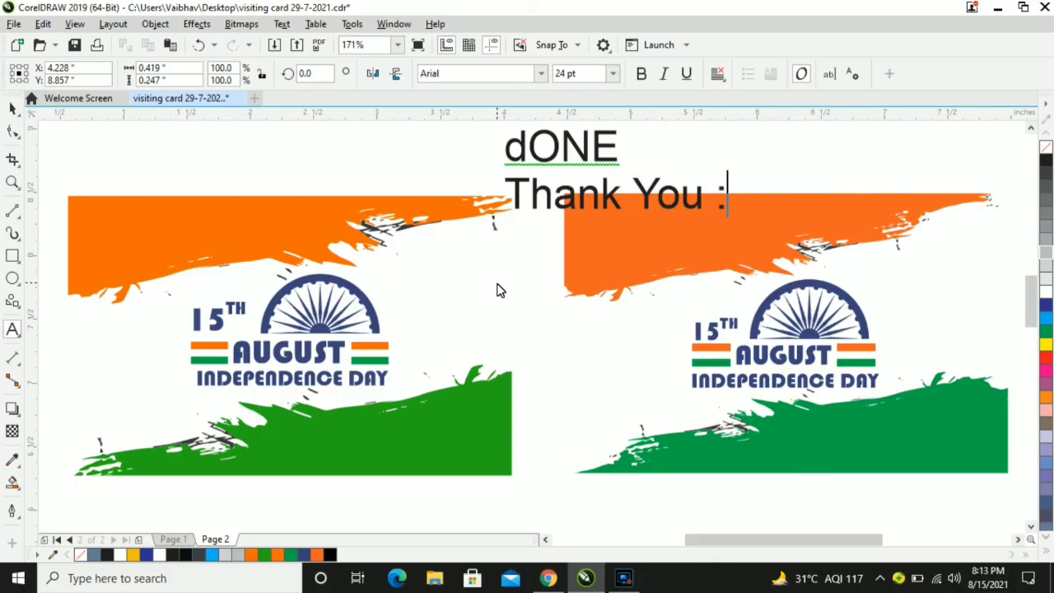